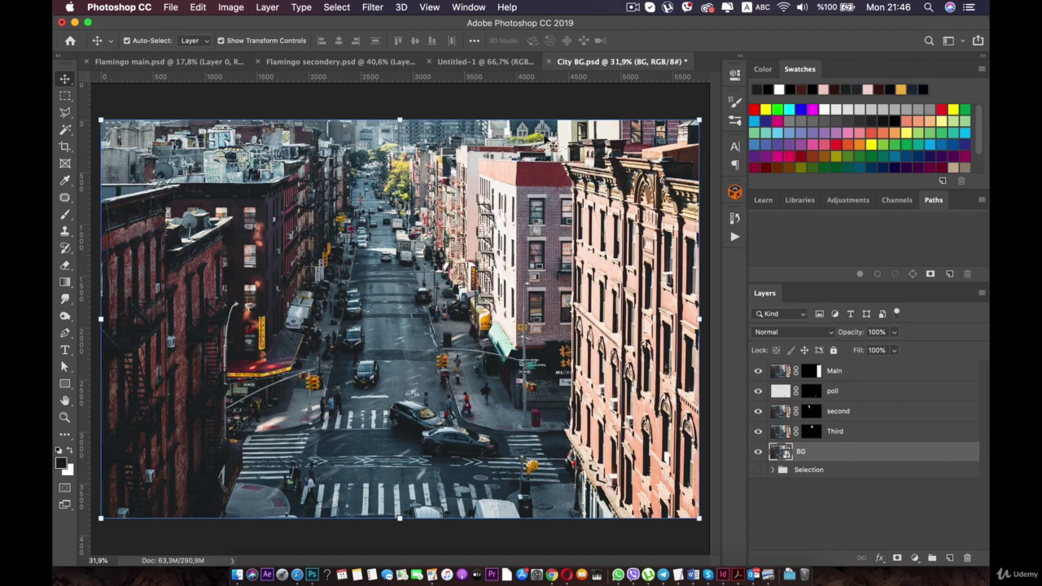
left_click(724, 8)
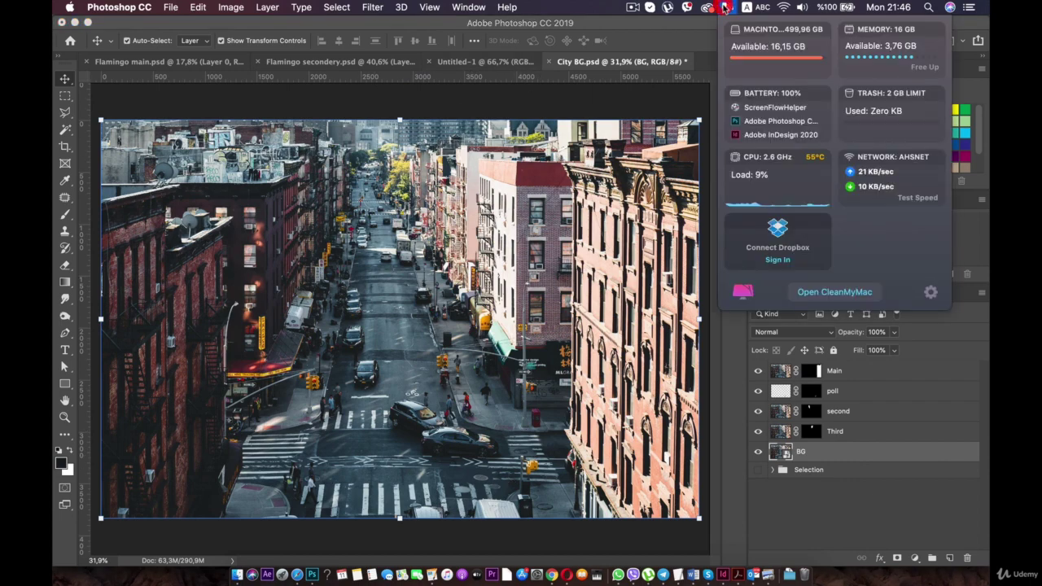
left_click(589, 144)
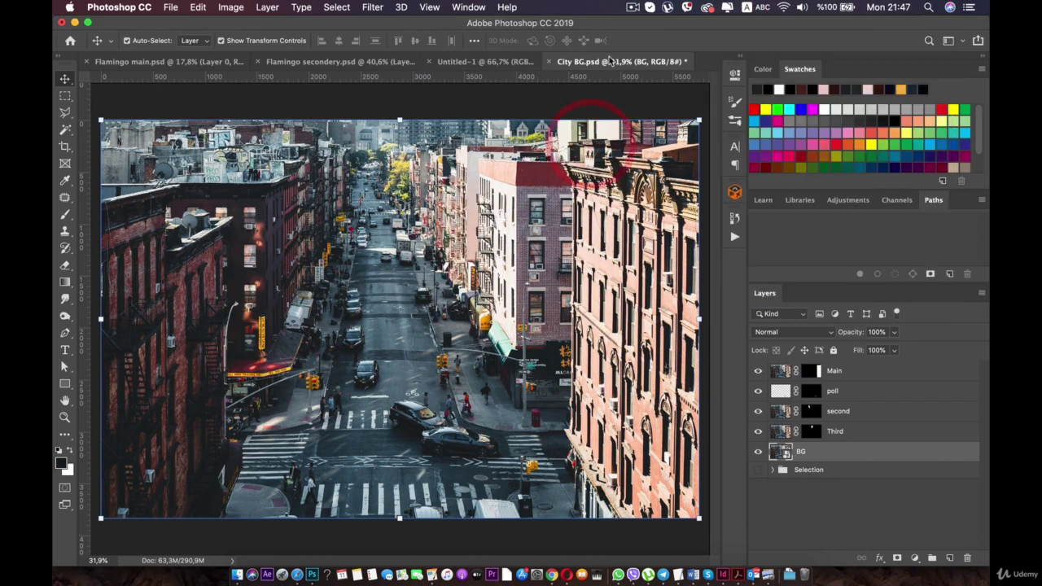
Step: Resize the City BG.psd image to a width of 2000 pixels, keeping its proportions
left_click_drag(622, 61, 252, 114)
left_click(387, 122, "super")
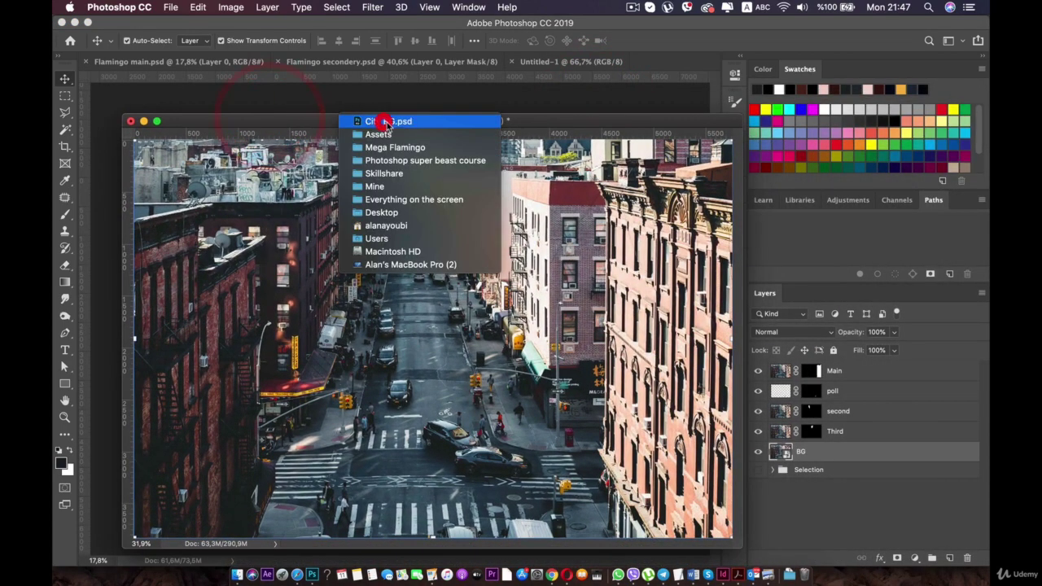
left_click(582, 120)
right_click(586, 120)
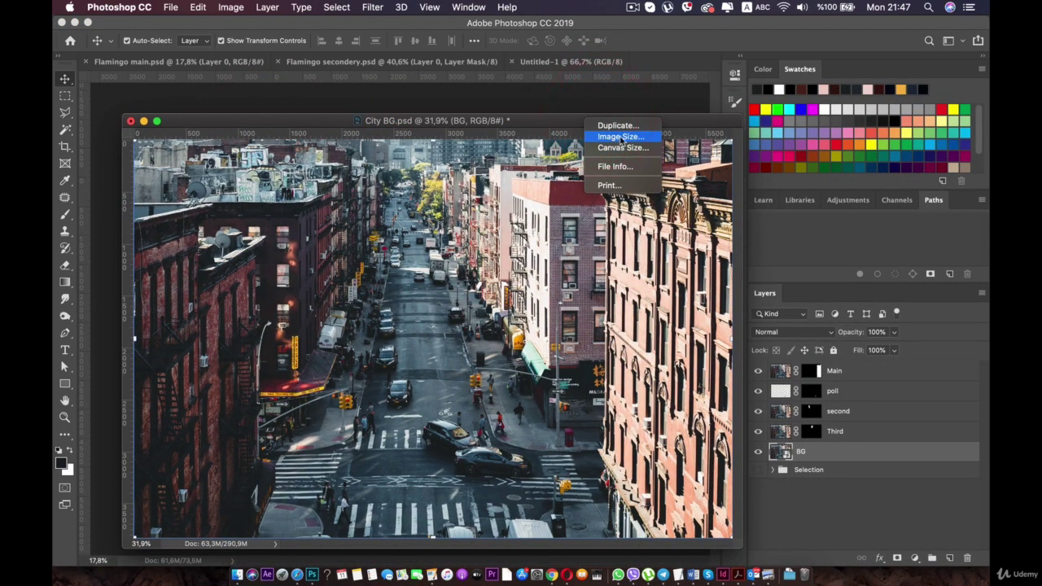
left_click(622, 137)
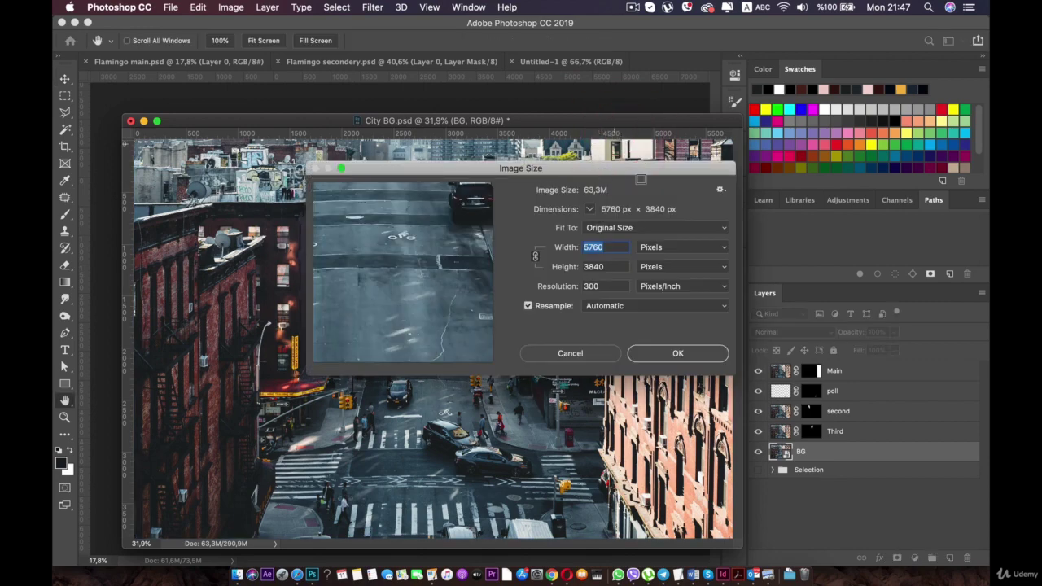
type("2000")
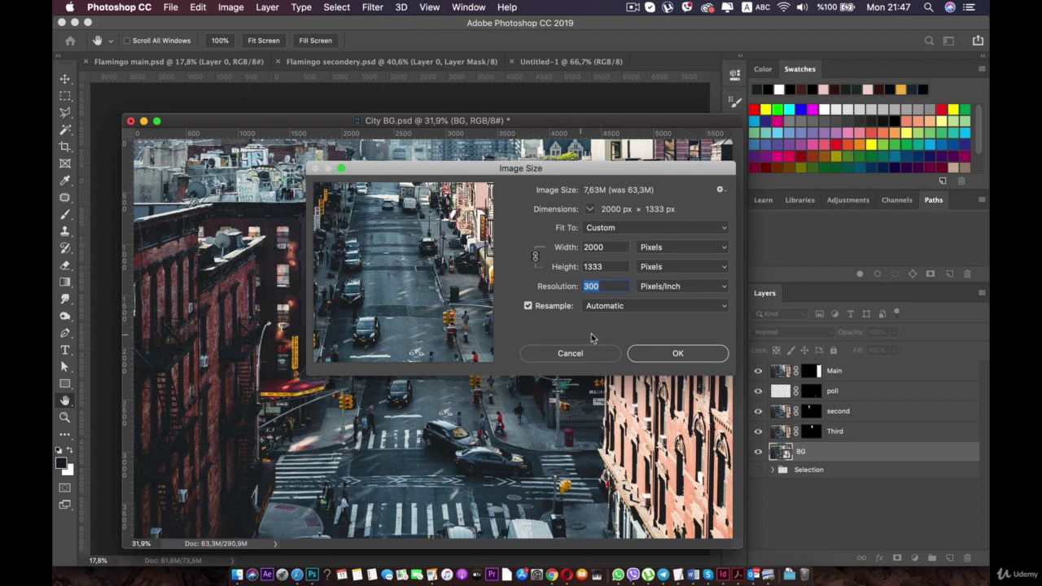
left_click(678, 355)
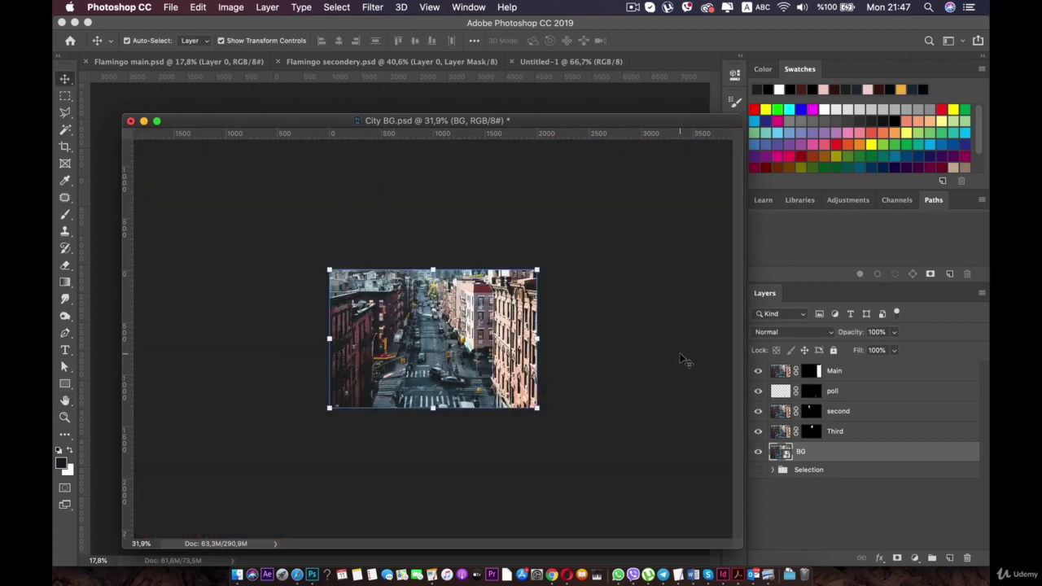
scroll(411, 355, "up", 10)
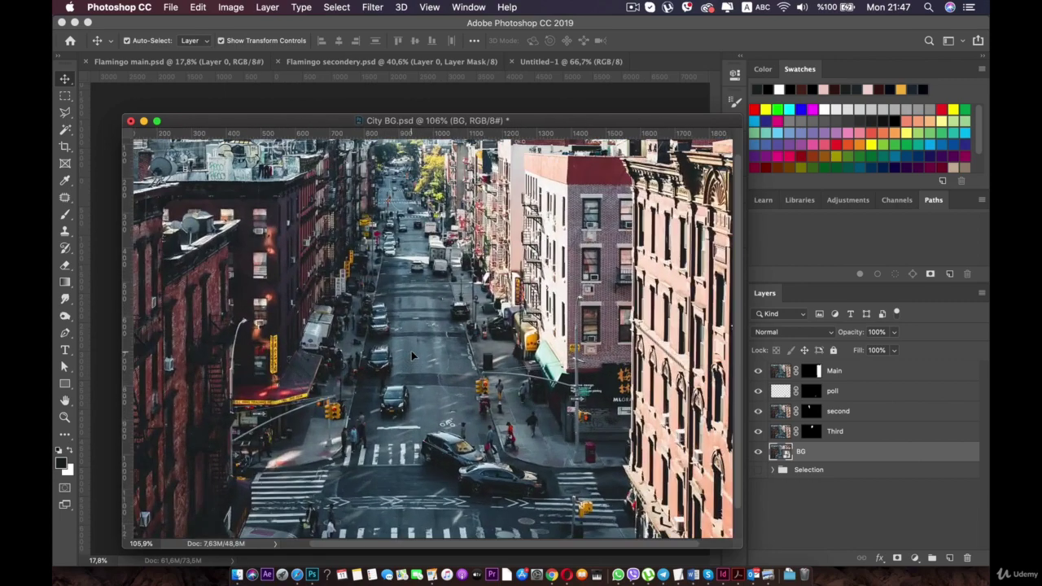
scroll(411, 351, "down", 4)
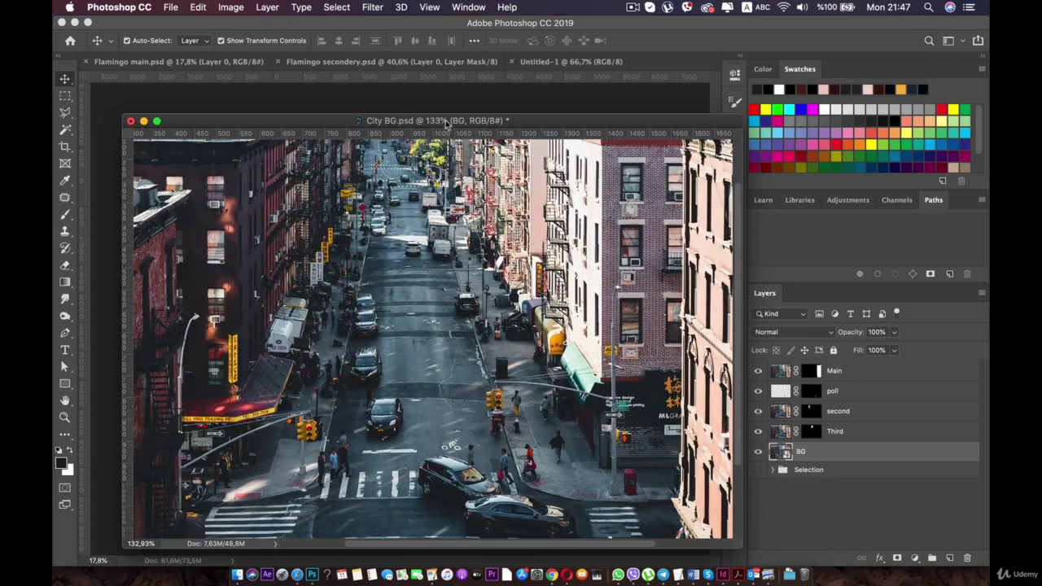
left_click_drag(446, 122, 475, 72)
left_click(477, 63)
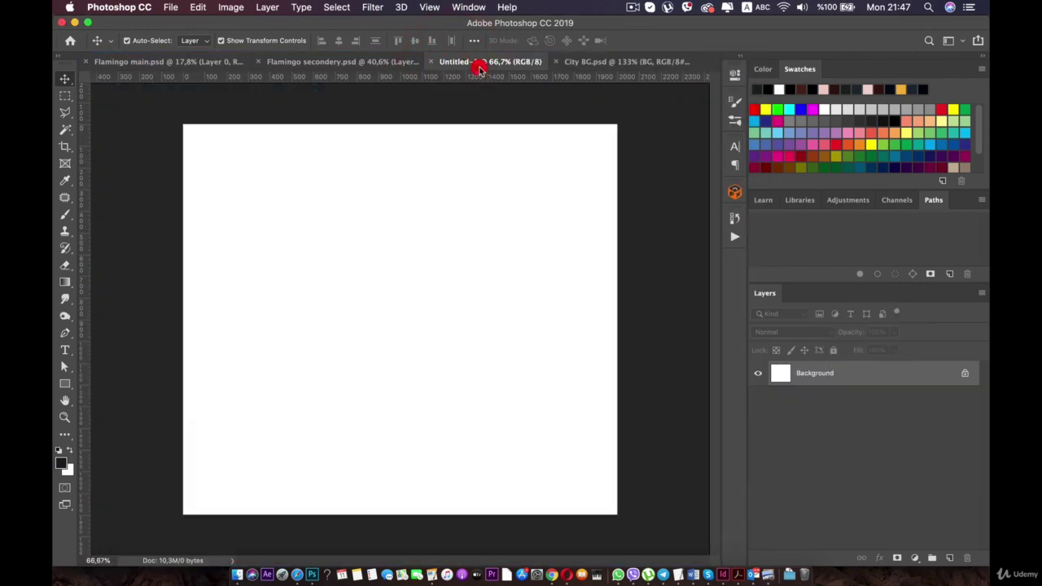
left_click(361, 62)
left_click(378, 317)
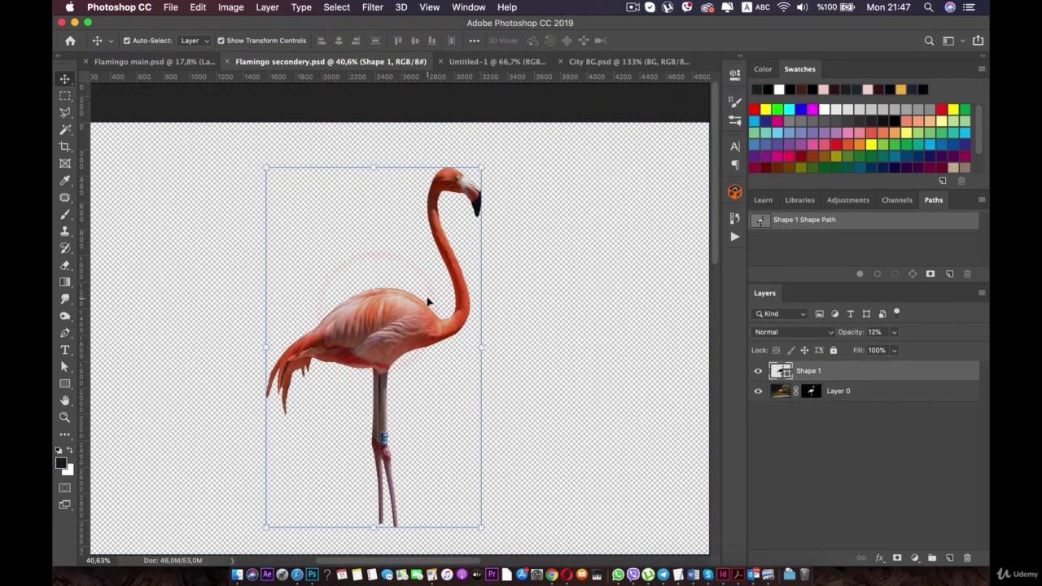
key("super+c")
left_click(616, 61)
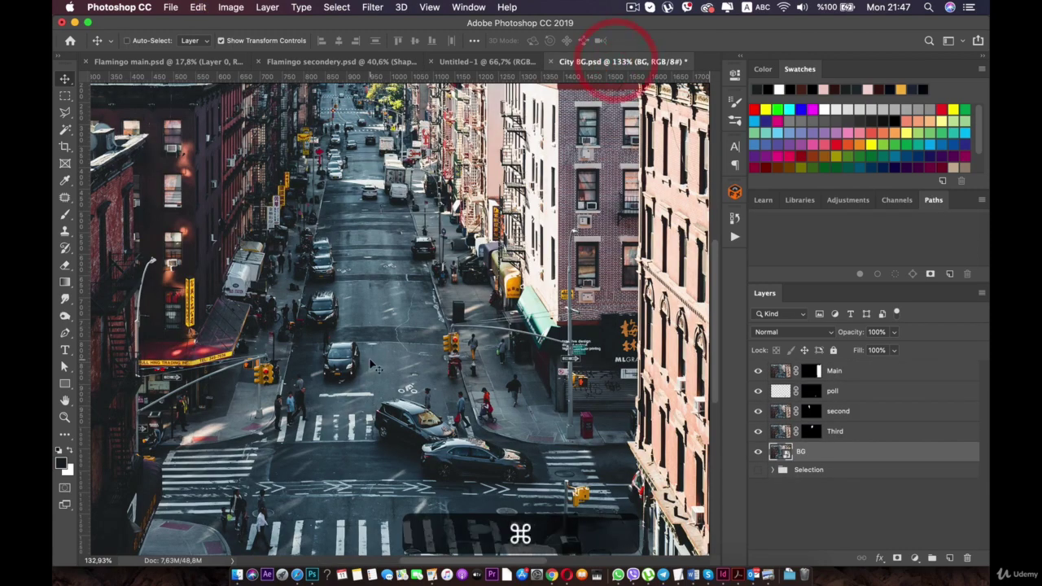
key("super+v")
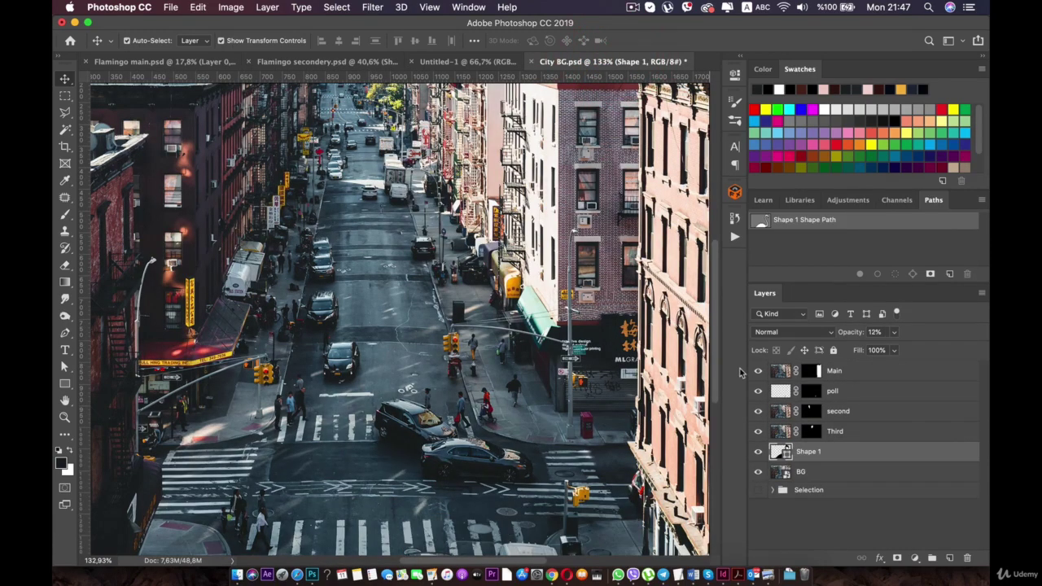
key("super+z")
key("super+z")
key("super+z")
key("super+z")
key("super+z")
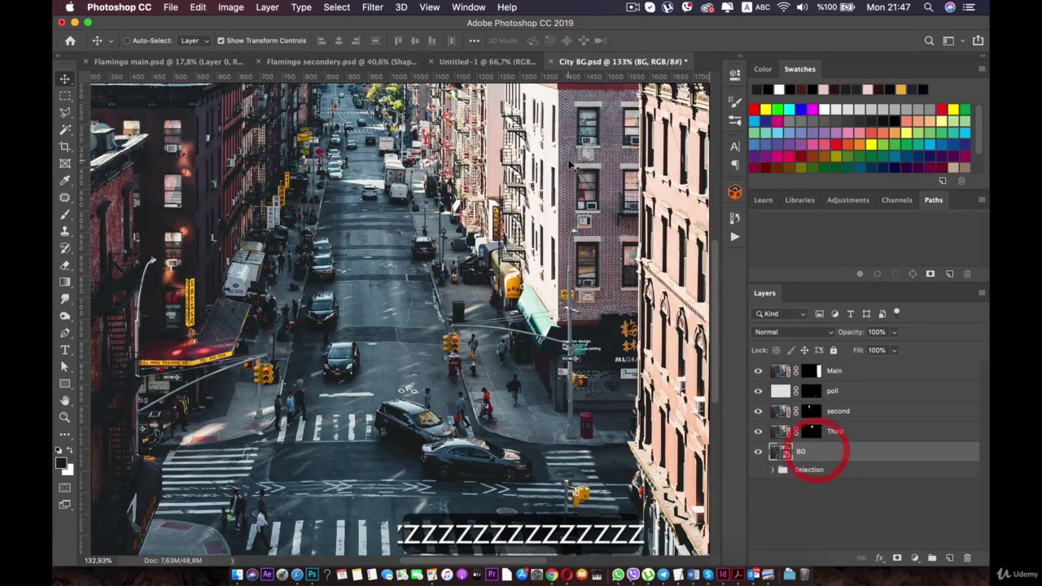
Step: Copy the masked flamingo Layer 0 from Flamingo secondery.psd and paste it above the BG layer in City BG.psd
left_click(489, 63)
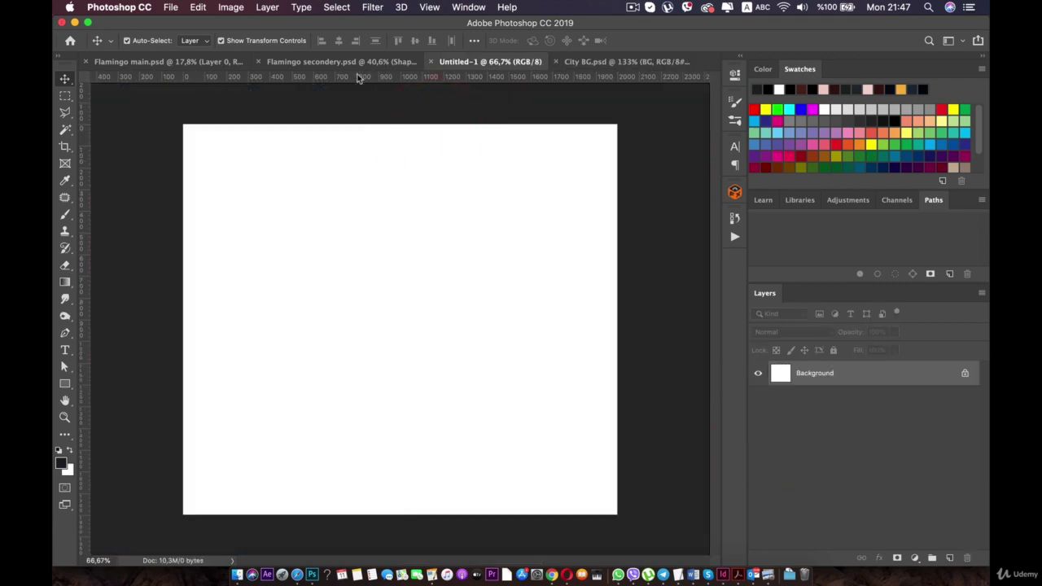
left_click(359, 63)
double_click(878, 393)
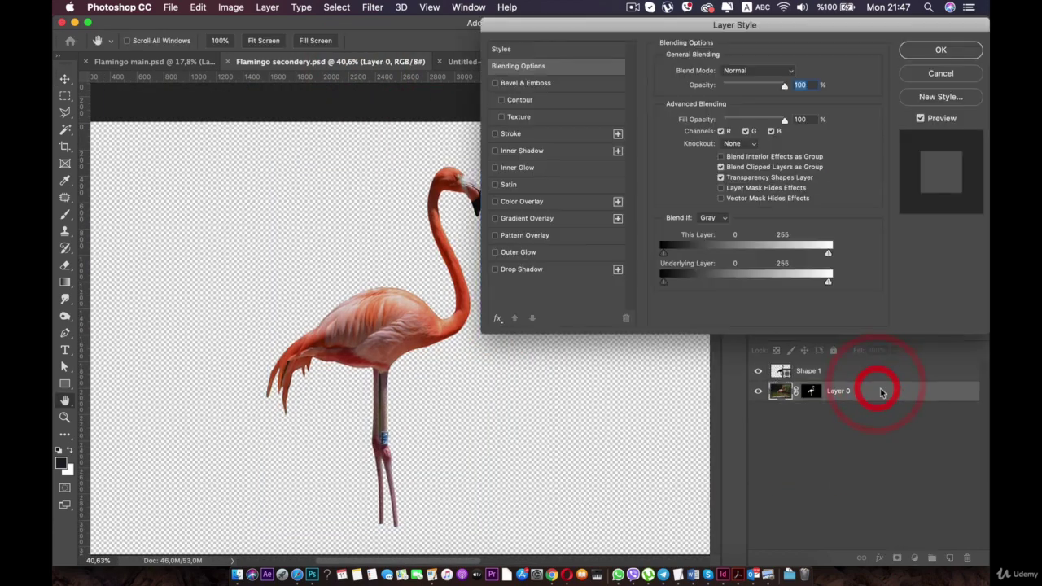
left_click(941, 74)
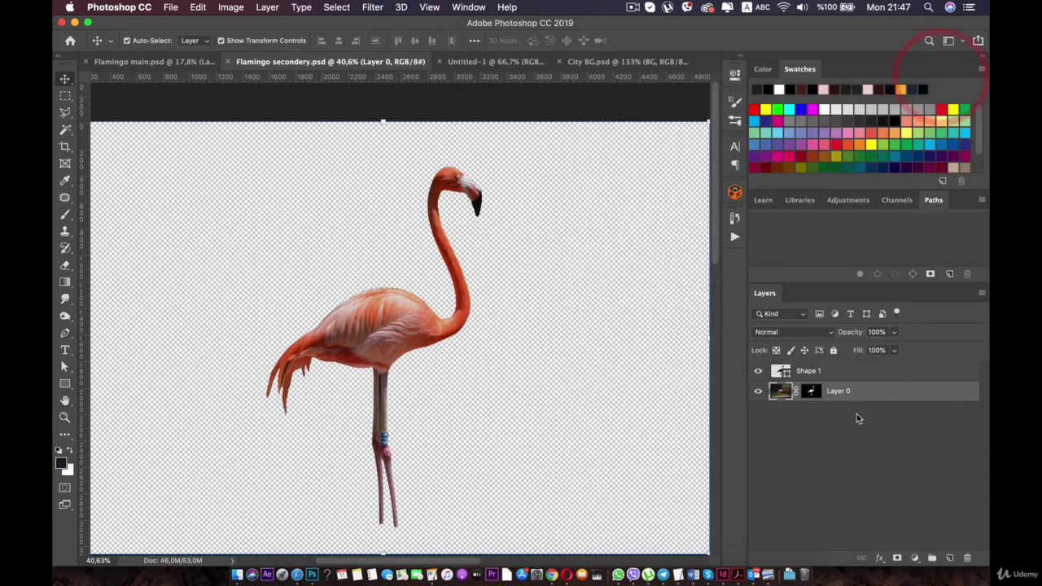
key("super+c")
left_click(612, 61)
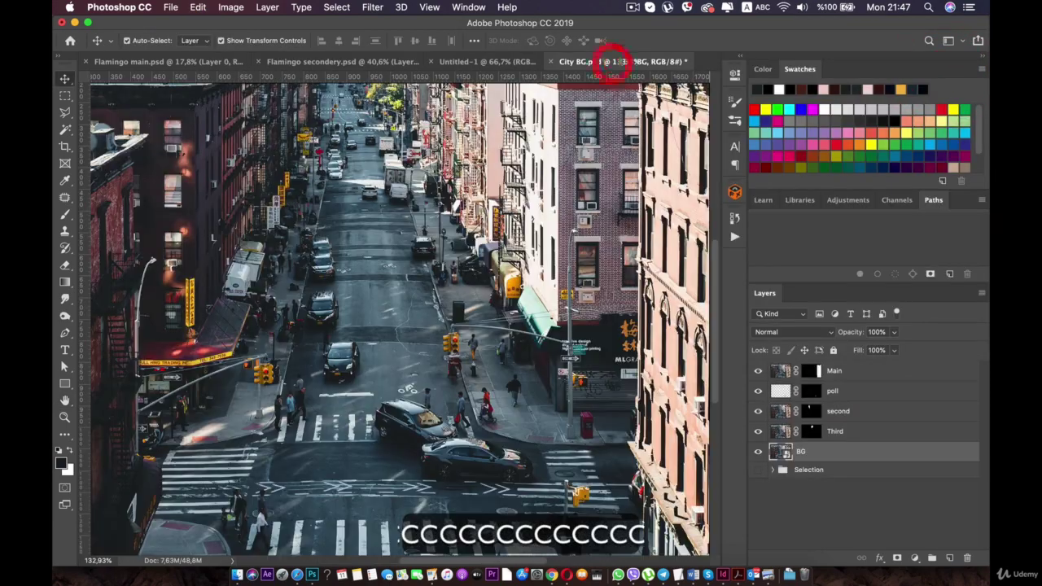
key("super+v")
Step: Rename the pasted flamingo layer as "secondery flamingo"
double_click(838, 452)
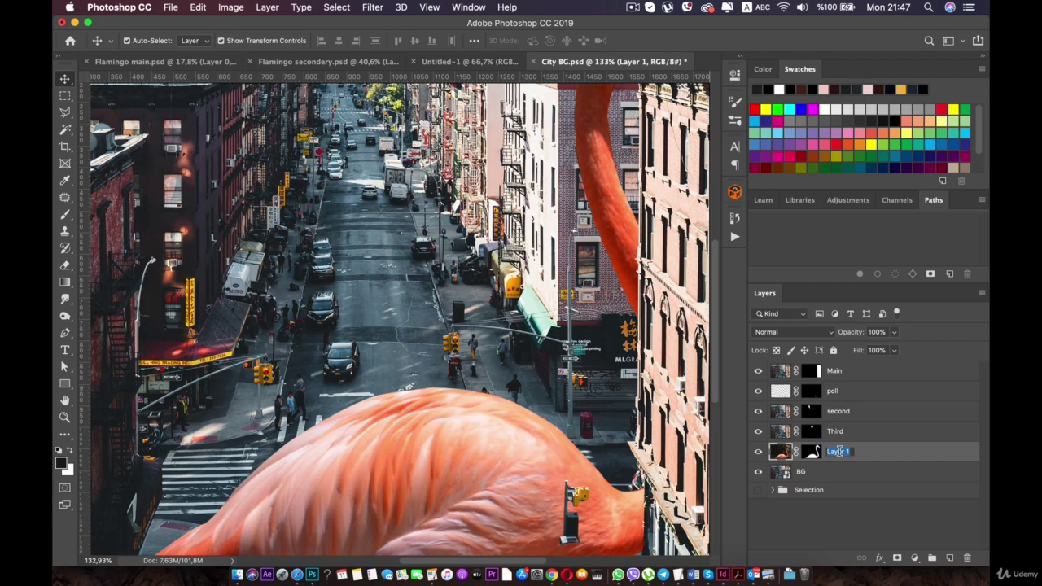
type("T")
key("BackSpace")
type("second")
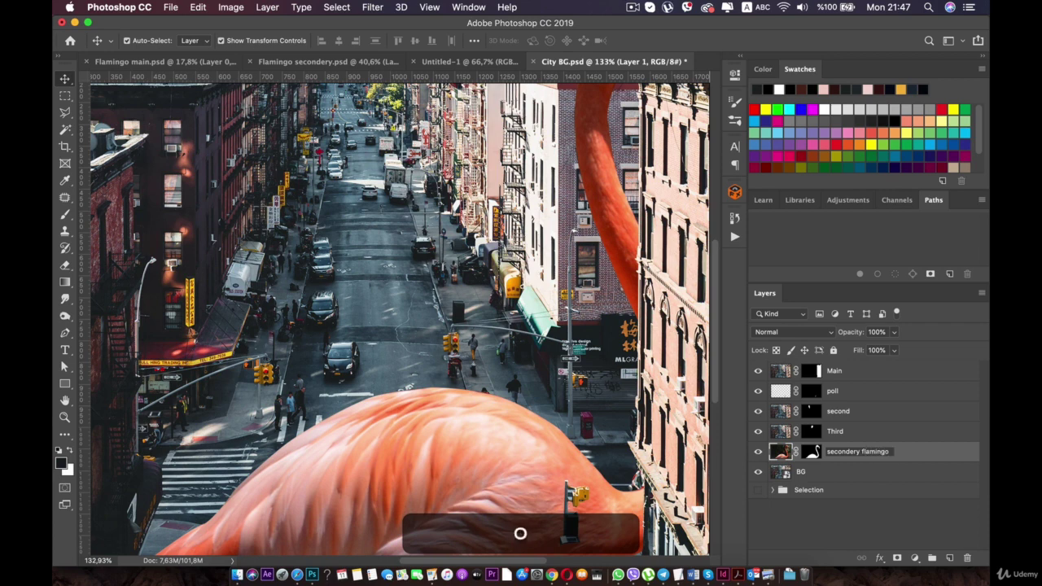
type("ery flamingo")
key("Return")
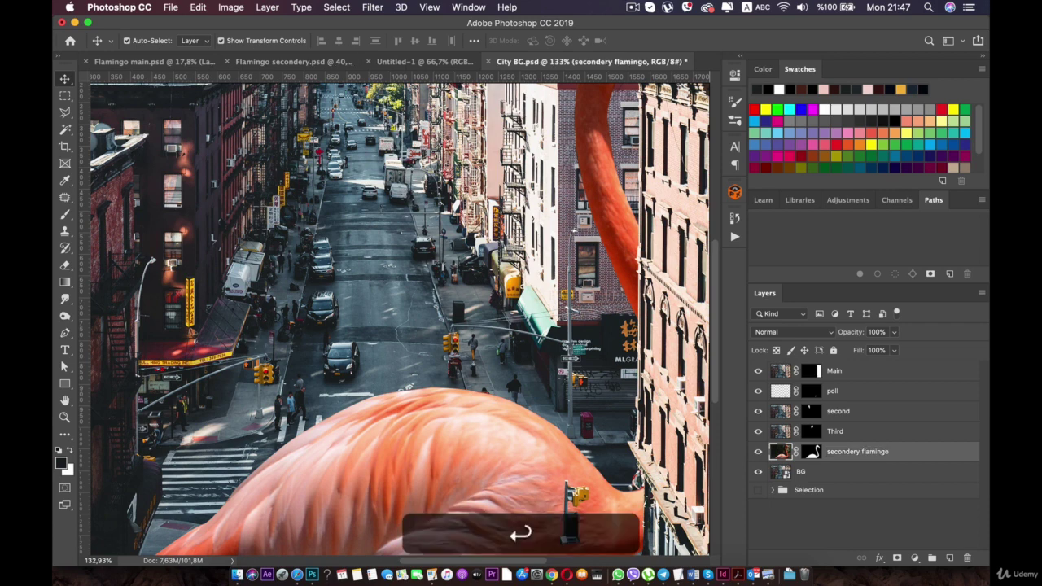
Step: Scale the secondery flamingo layer down to about 31.7% and move it to the upper middle of the city image
scroll(416, 411, "down", 5)
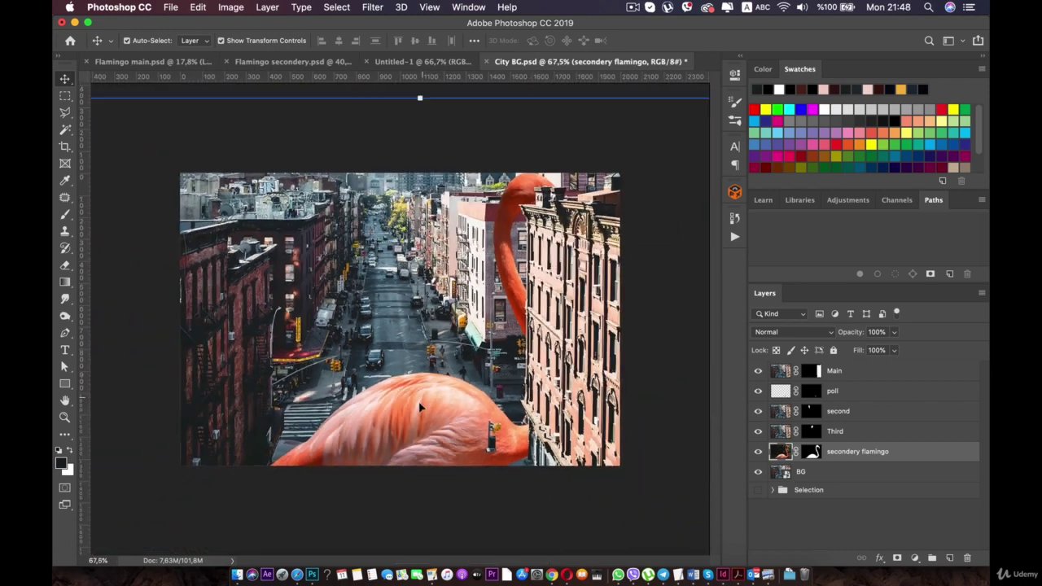
scroll(416, 411, "down", 8)
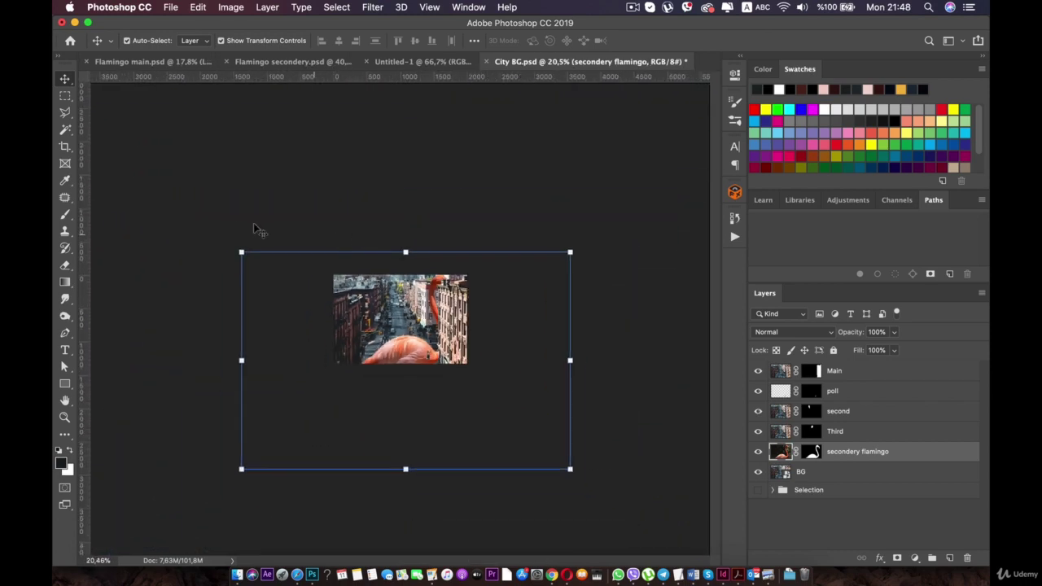
left_click_drag(238, 253, 464, 398)
left_click_drag(521, 428, 430, 303)
scroll(407, 318, "up", 5)
left_click_drag(442, 370, 411, 245)
key("super+z")
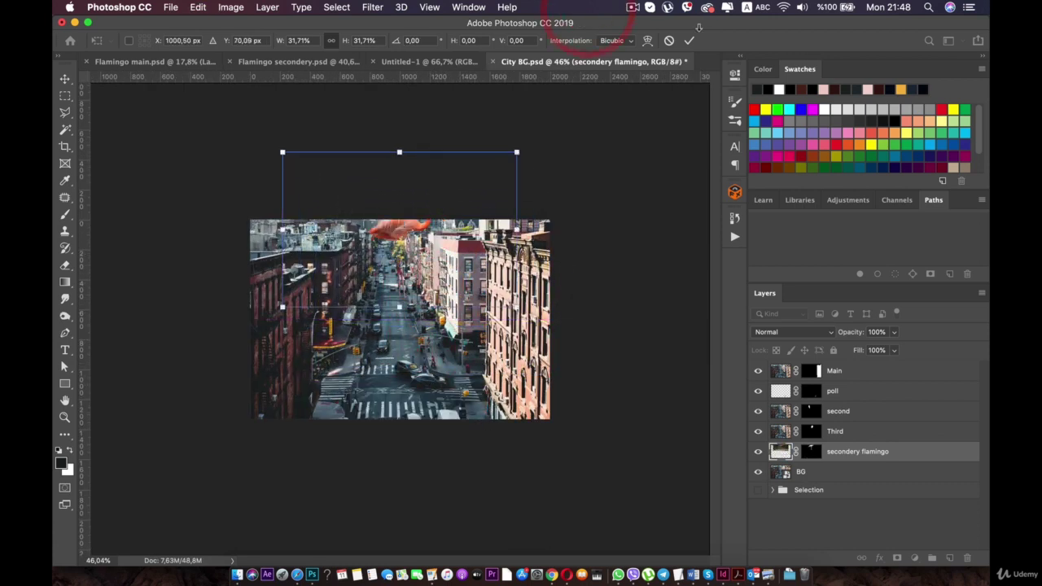
Step: Scale the secondery flamingo down to about 14.5%, placed at the far end of the street, and hide its layer
left_click_drag(519, 152, 445, 197)
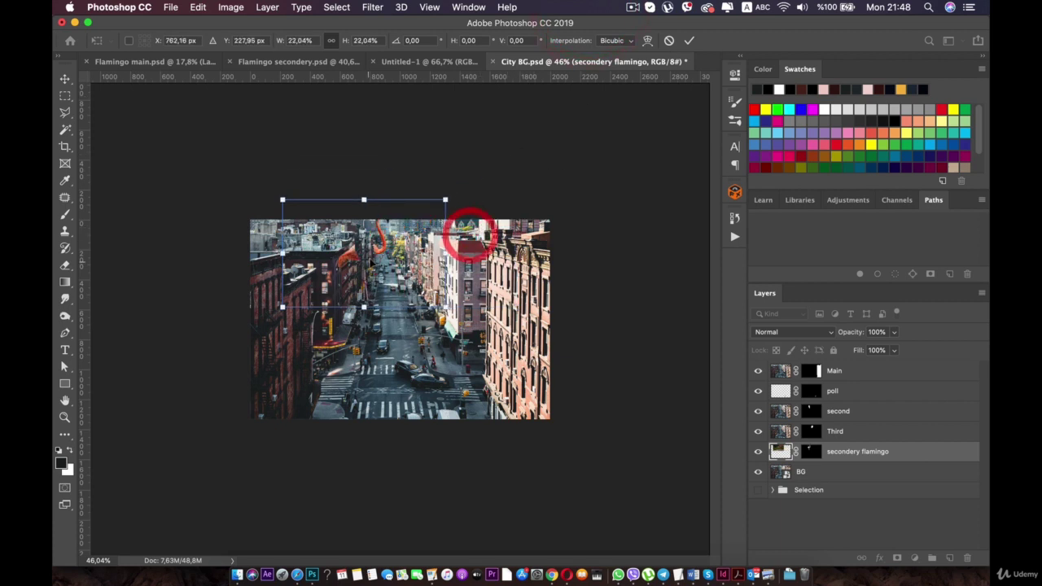
left_click_drag(387, 248, 432, 236)
left_click_drag(493, 193, 444, 233)
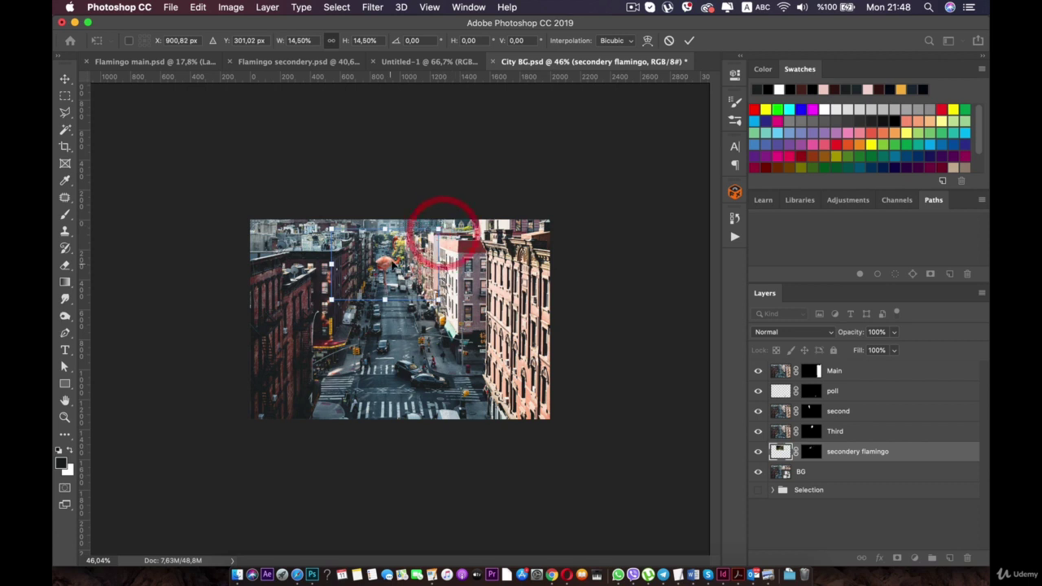
left_click_drag(391, 262, 420, 242)
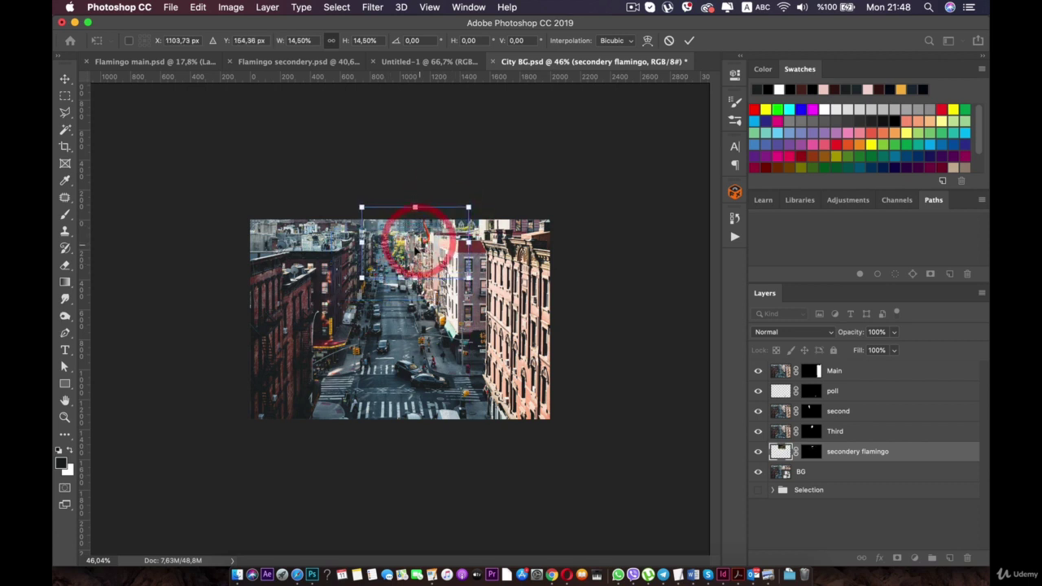
key("space")
left_click(414, 253)
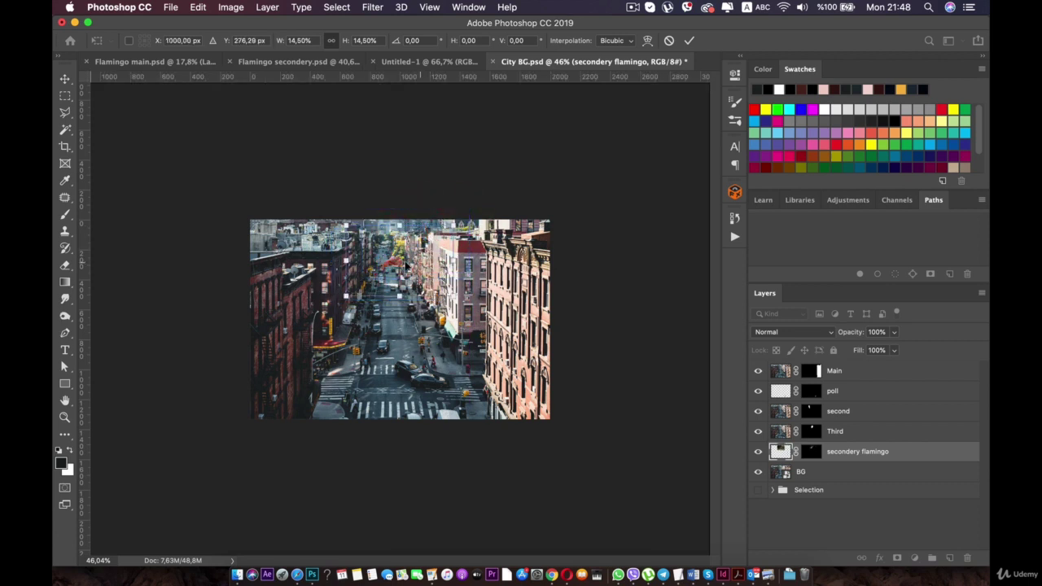
left_click_drag(413, 244, 405, 242)
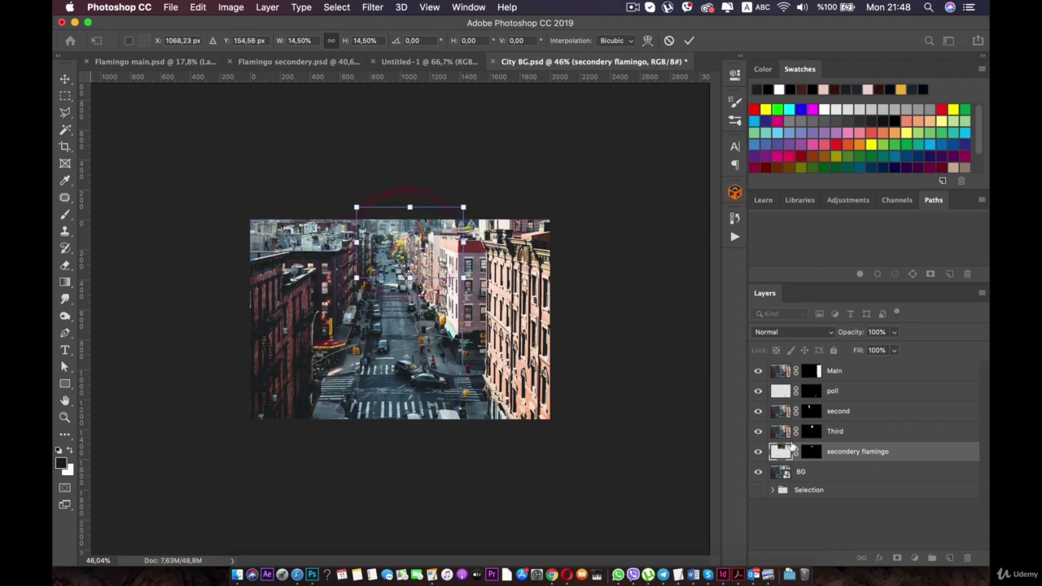
left_click(758, 453)
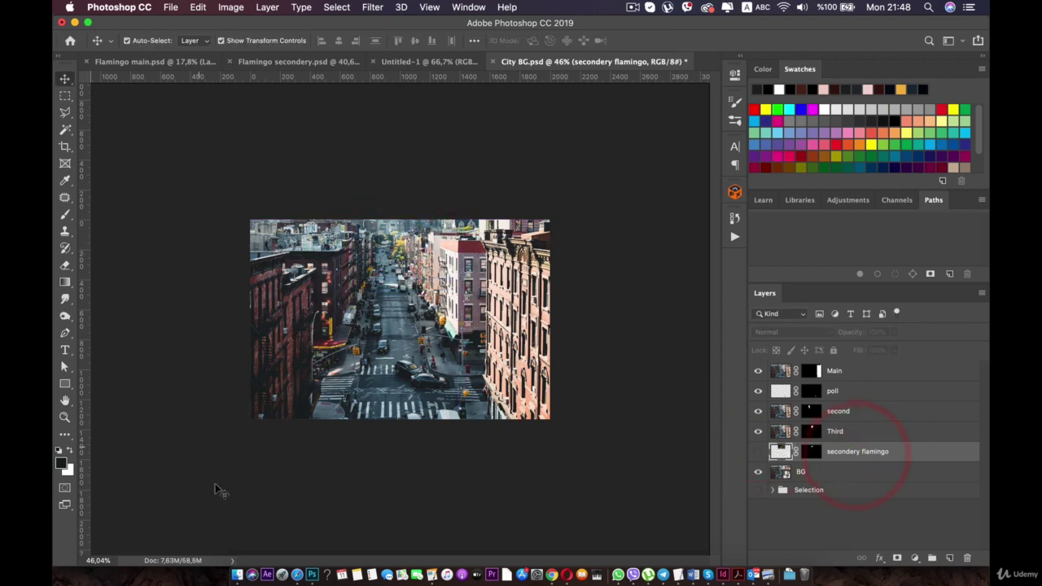
Step: Copy the masked flamingo Layer 0 from Flamingo main.psd and paste it above the secondery flamingo layer in City BG.psd
left_click(153, 61)
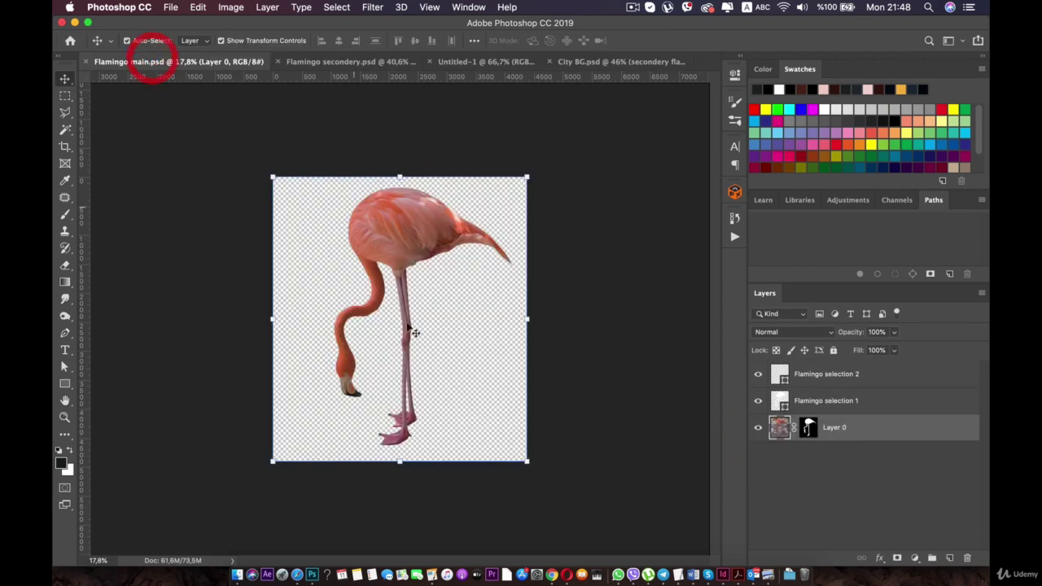
left_click(399, 252)
left_click(855, 429)
key("super+c")
left_click(365, 63)
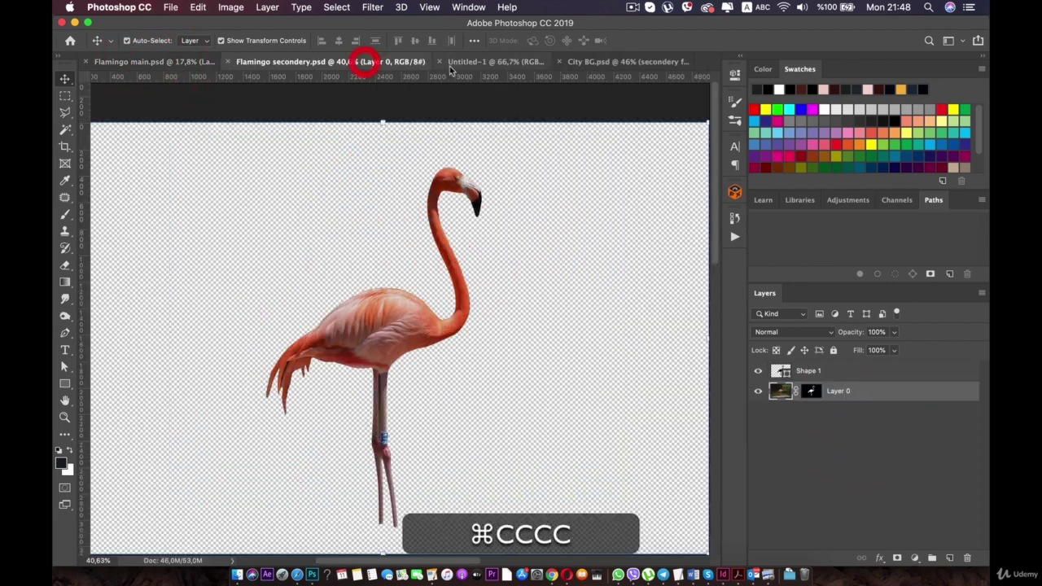
left_click(593, 63)
key("super+v")
Step: Scale the pasted flamingo down to about 21.91% and place it standing partly behind the large brick building beside the crosswalk
scroll(449, 239, "down", 10)
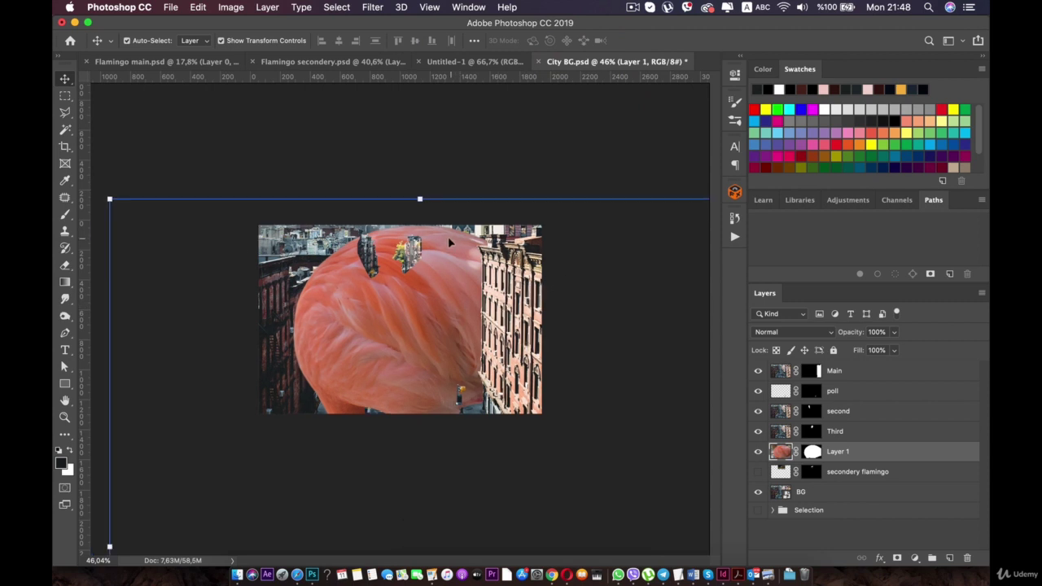
left_click_drag(530, 272, 405, 367)
left_click_drag(470, 341, 424, 313)
scroll(431, 314, "up", 8)
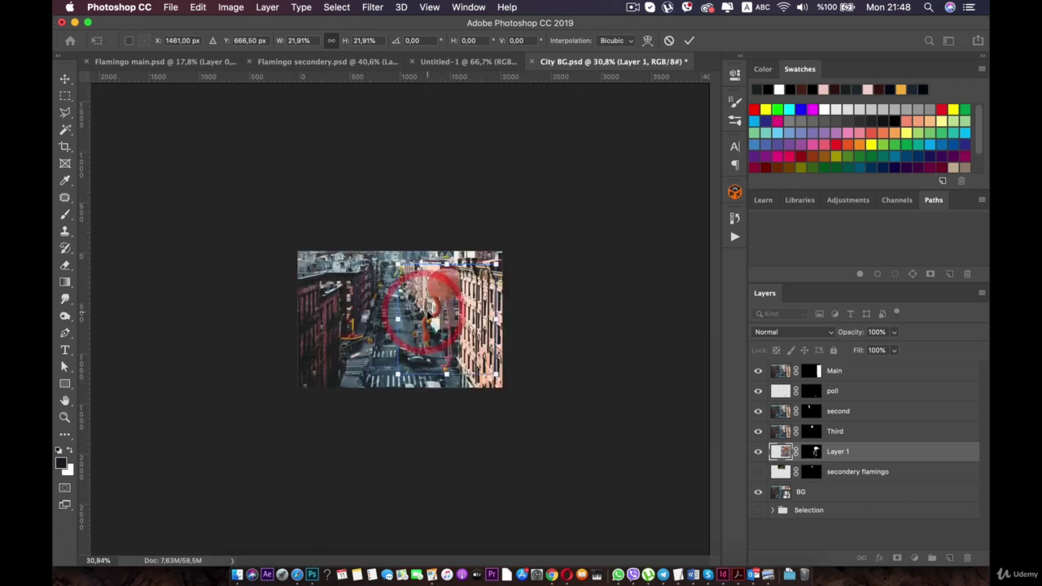
left_click(574, 261)
scroll(527, 292, "up", 3)
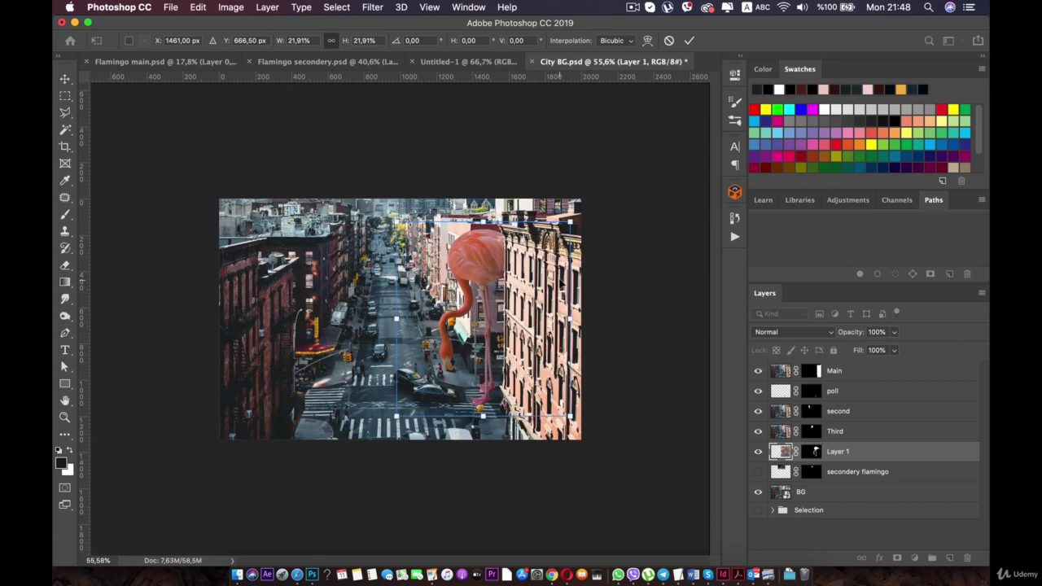
left_click_drag(477, 256, 461, 257)
Step: Check which buildings the Third, second and Main layers cover by briefly hiding and showing them
left_click(842, 431)
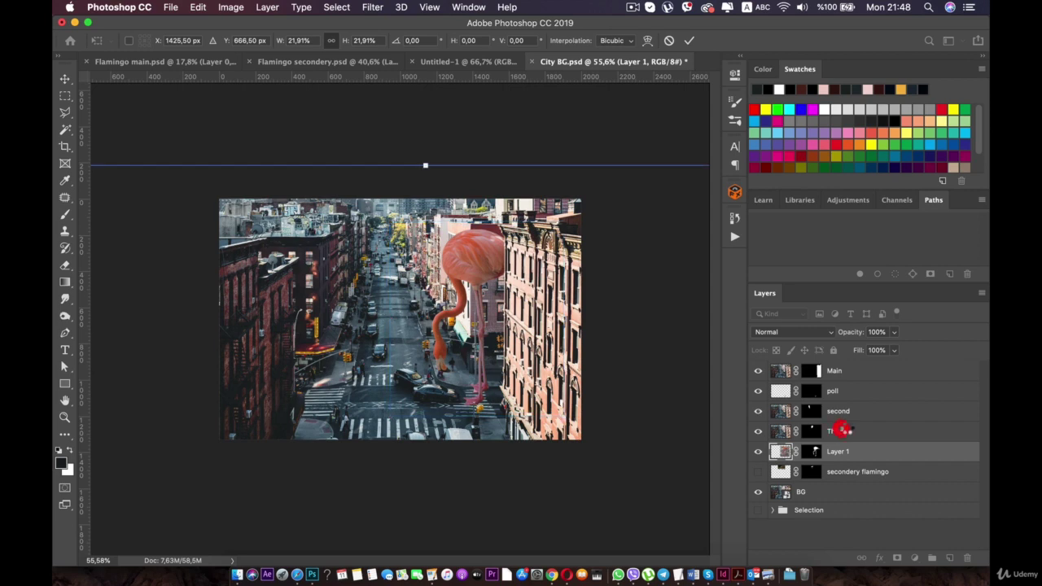
left_click(759, 433)
left_click(759, 432)
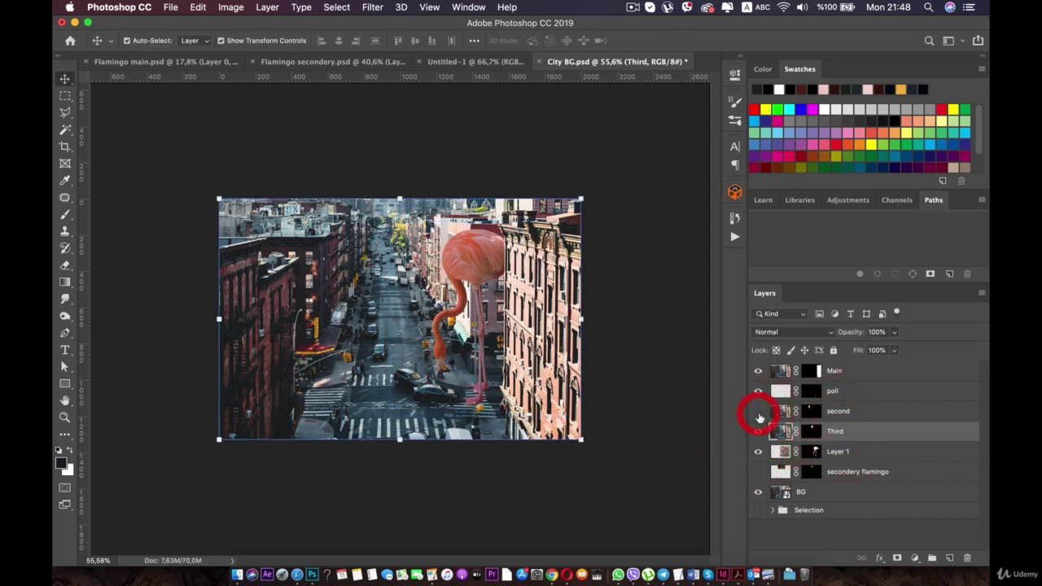
left_click(758, 412)
left_click(758, 370)
left_click(758, 370)
left_click(757, 371)
left_click(758, 371)
left_click(847, 371)
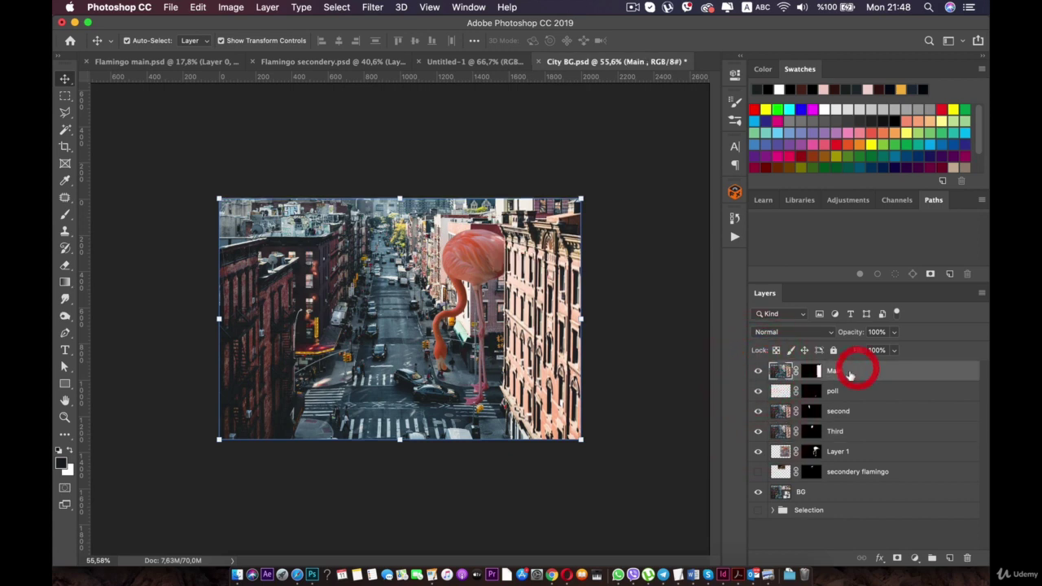
Step: Move the pasted flamingo layer up the stack so it sits between the Main and poll layers
left_click(852, 472)
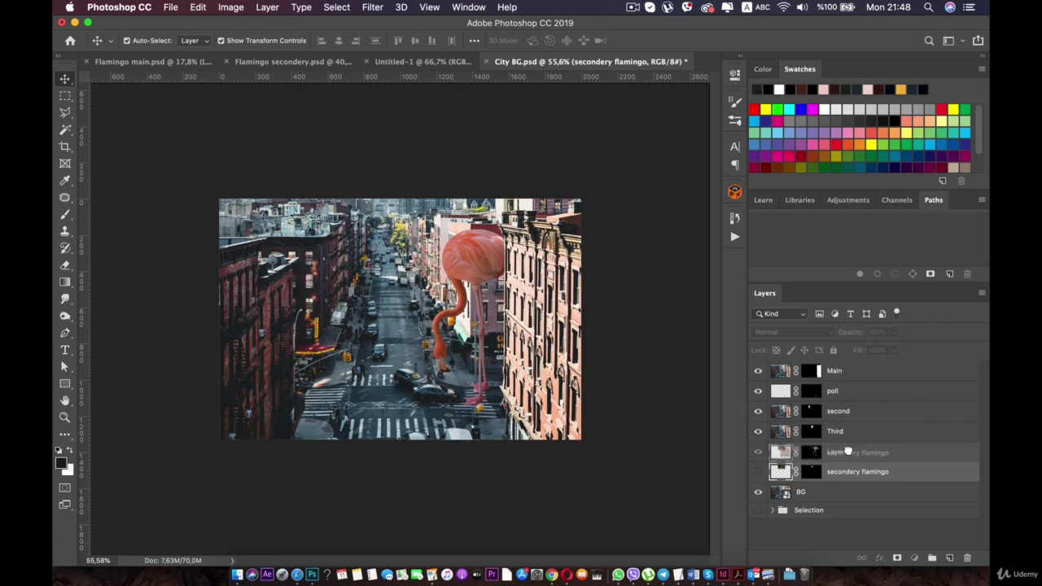
left_click(850, 453)
double_click(850, 453)
left_click_drag(882, 440, 867, 391)
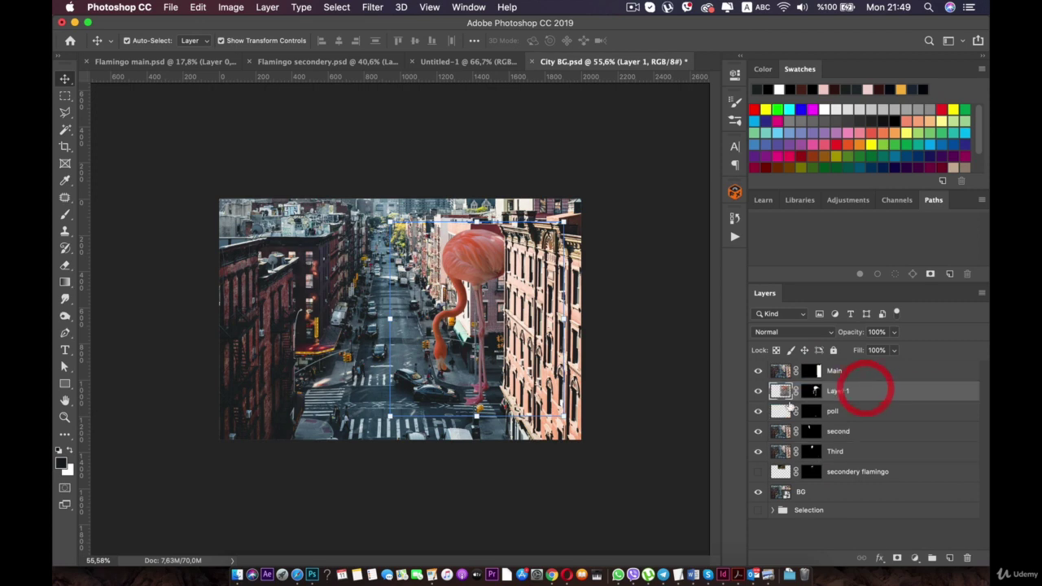
Step: Rename the pasted flamingo layer as "Main flamingo"
left_click(465, 262)
scroll(466, 262, "up", 5)
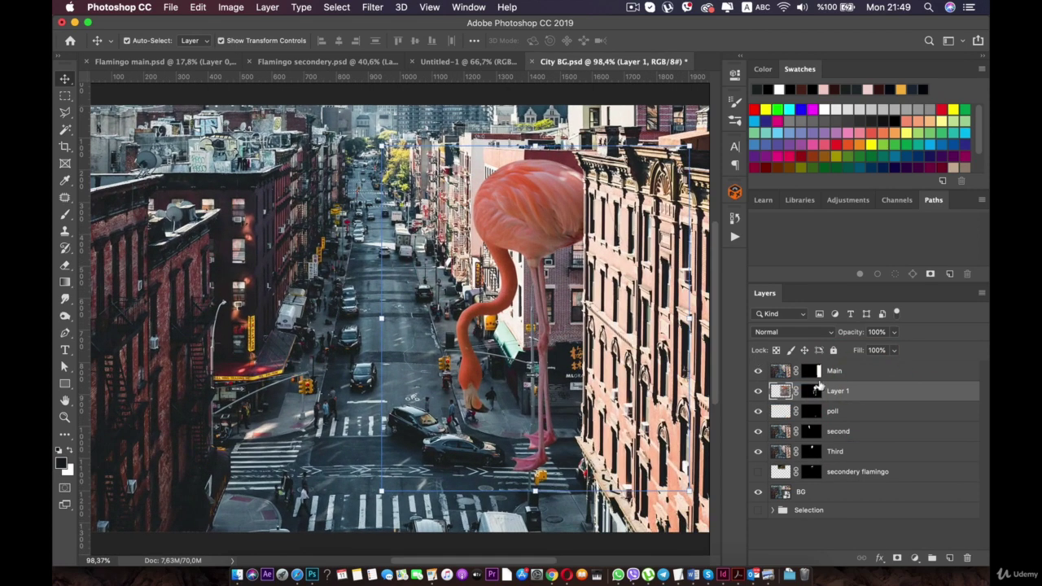
double_click(840, 391)
type("Main flamingo")
key("Return")
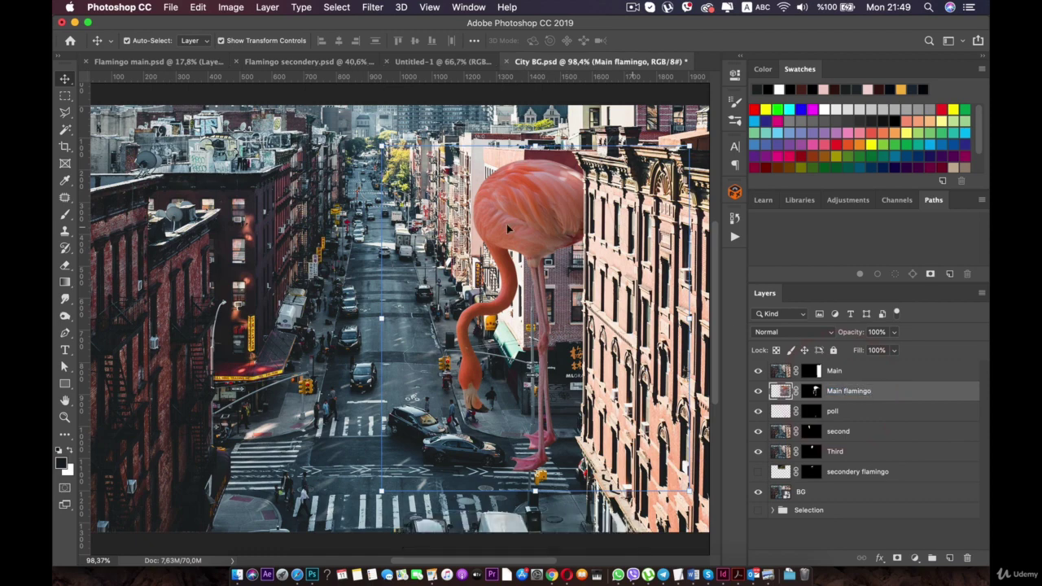
Step: Move the poll layer above the Main flamingo layer so the traffic light pole stands in front of the bird
scroll(531, 464, "down", 3)
scroll(395, 308, "up", 3)
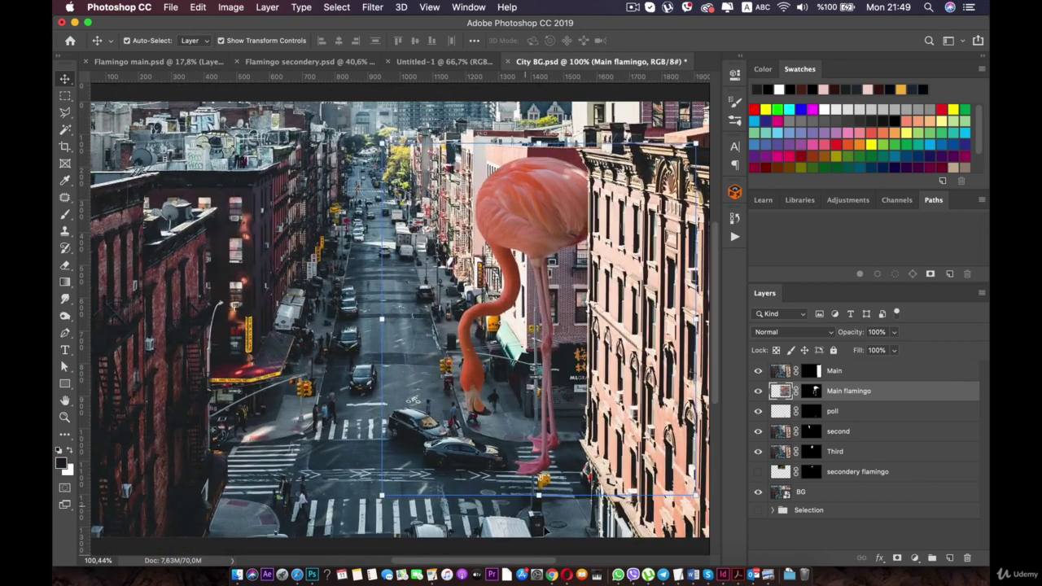
left_click(542, 521)
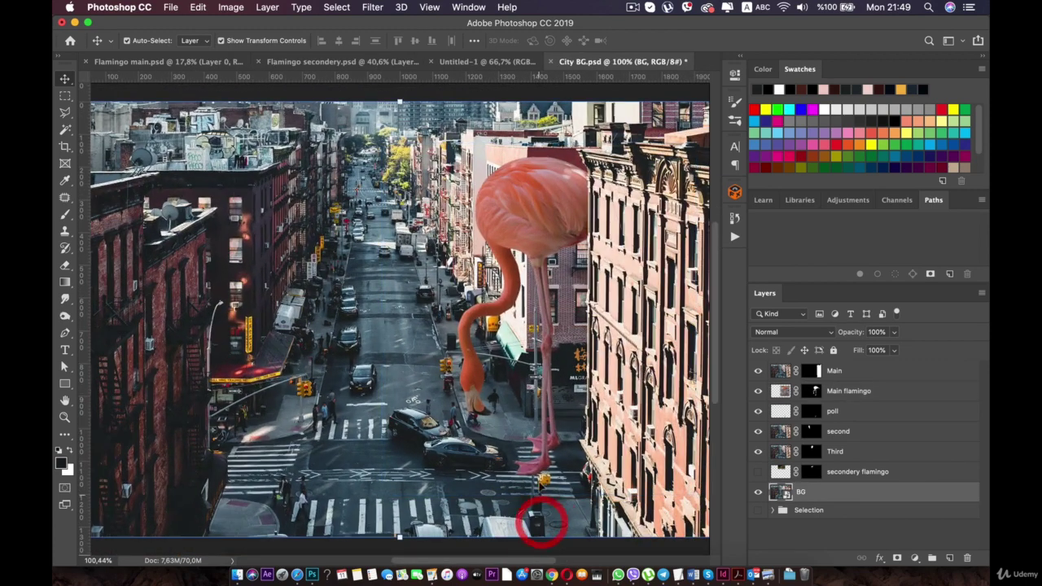
left_click(871, 451)
left_click_drag(853, 411, 833, 373)
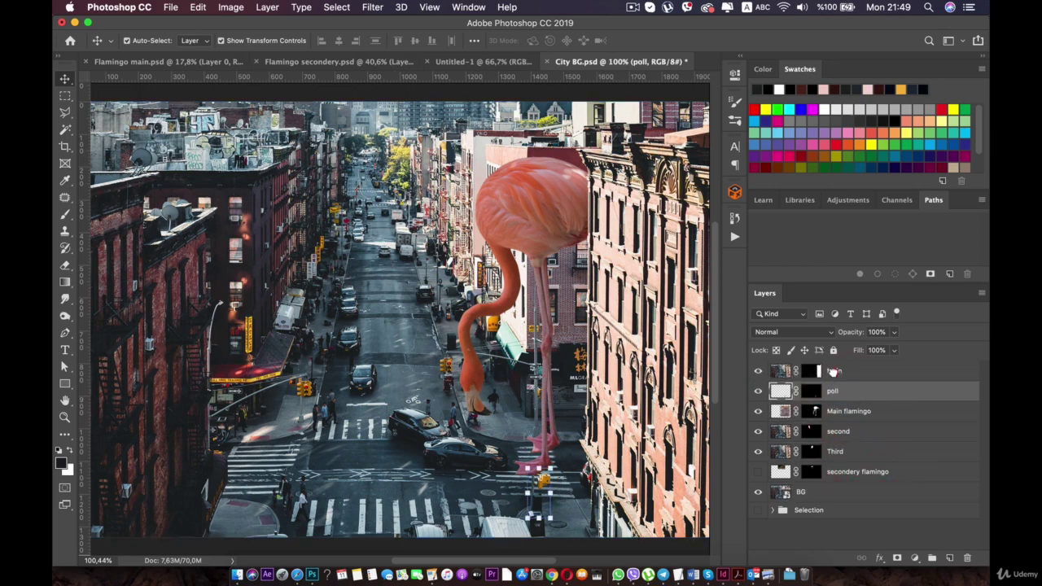
Step: Enlarge the Main flamingo until its back rises above the building's roofline, with its front foot behind the yellow traffic light
left_click(535, 230)
key("ctrl+t")
left_click_drag(539, 147, 537, 174)
double_click(541, 149)
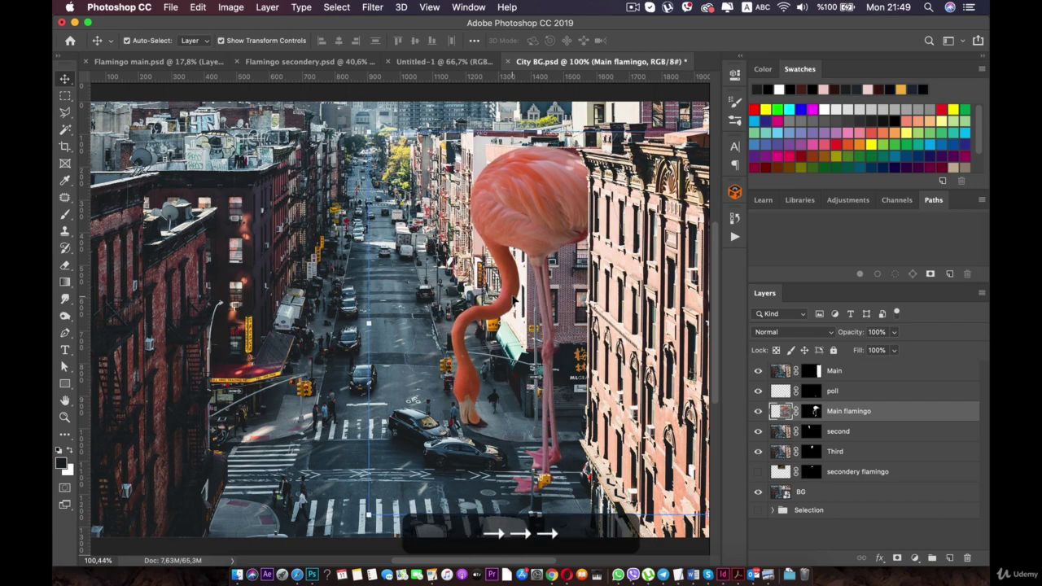
key("ctrl+t")
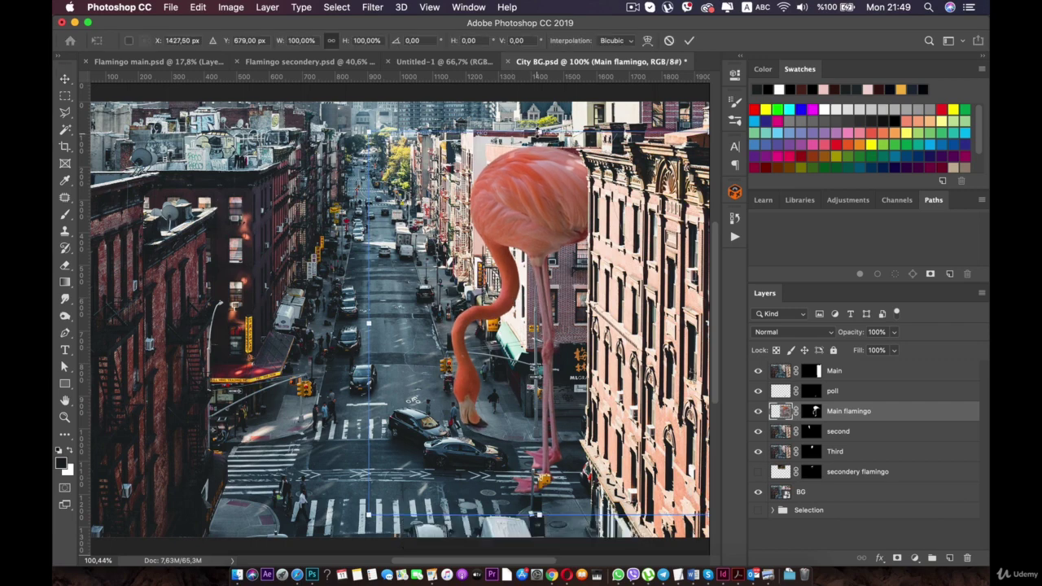
left_click_drag(537, 120, 546, 103)
double_click(551, 151)
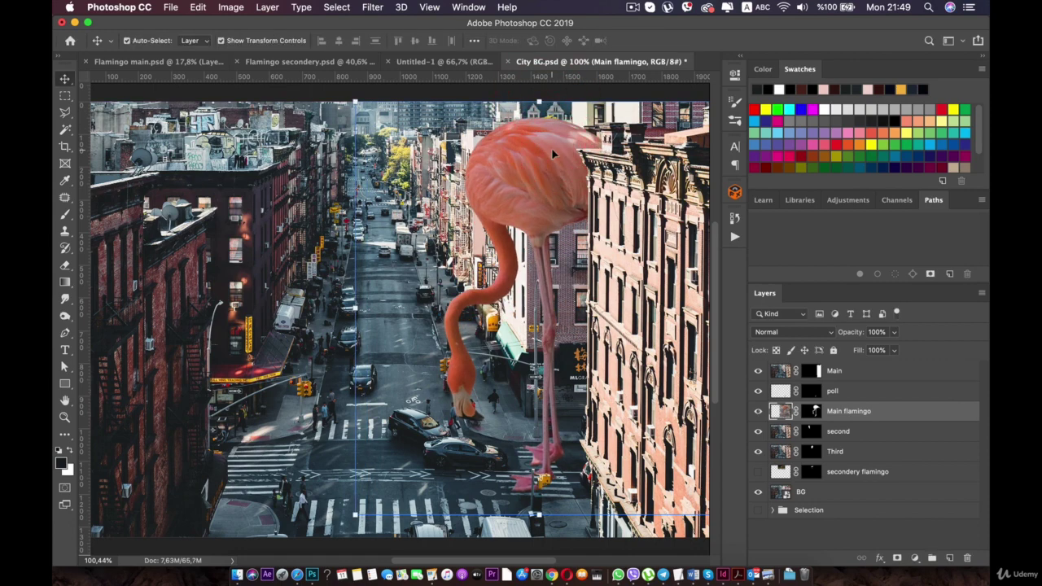
Step: Nudge the Main flamingo slightly down and toward the street
key("Down")
key("Left")
key("Left")
key("Left")
key("Left")
key("Left")
key("Left")
key("Left")
key("Left")
key("Left")
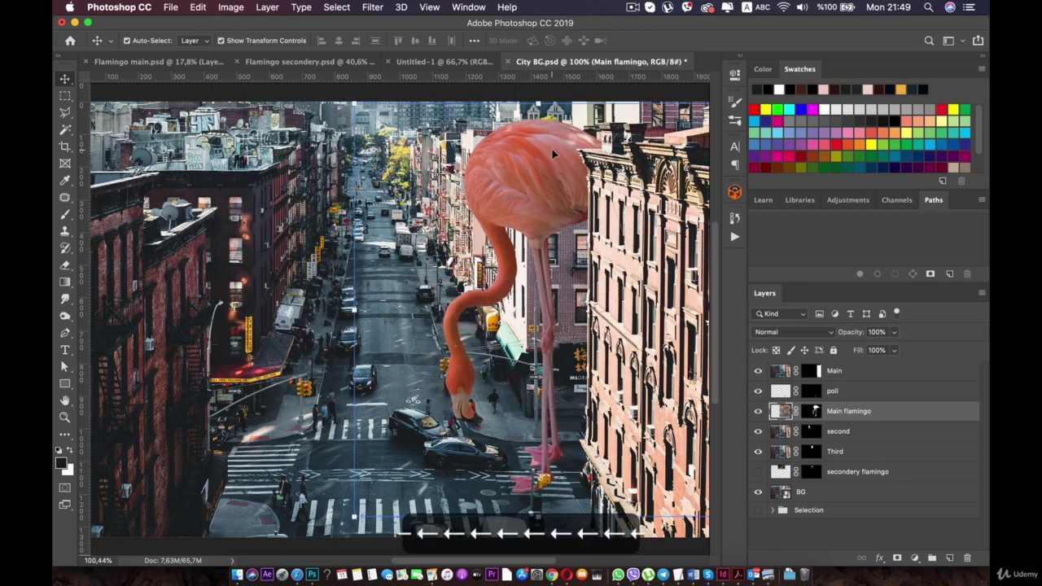
Step: Deselect the layers and examine the flamingo's size and placement among the buildings across the whole composite
left_click(258, 209)
scroll(258, 210, "down", 5)
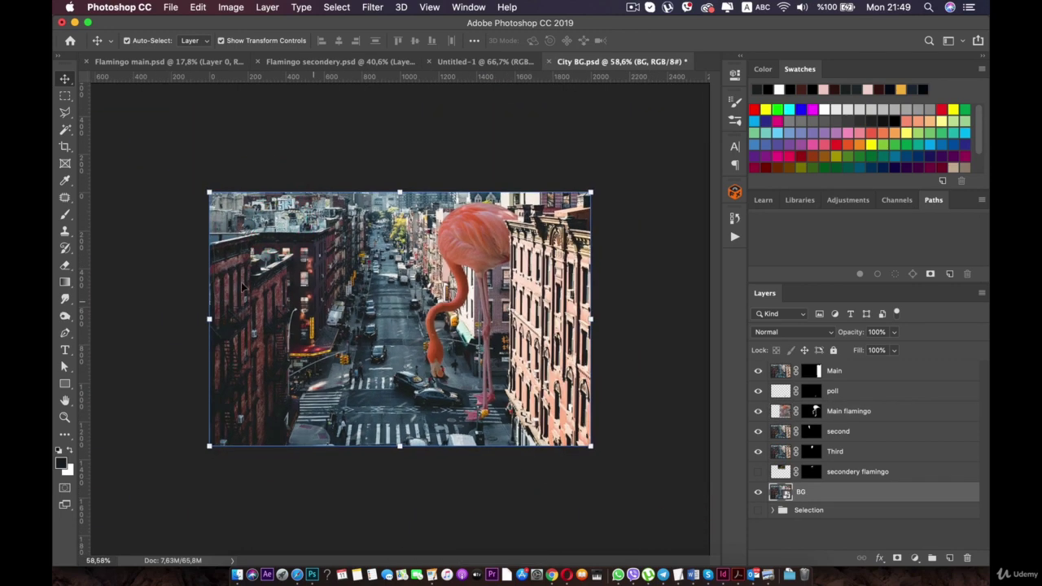
left_click(189, 239)
scroll(189, 240, "down", 2)
scroll(189, 240, "up", 5)
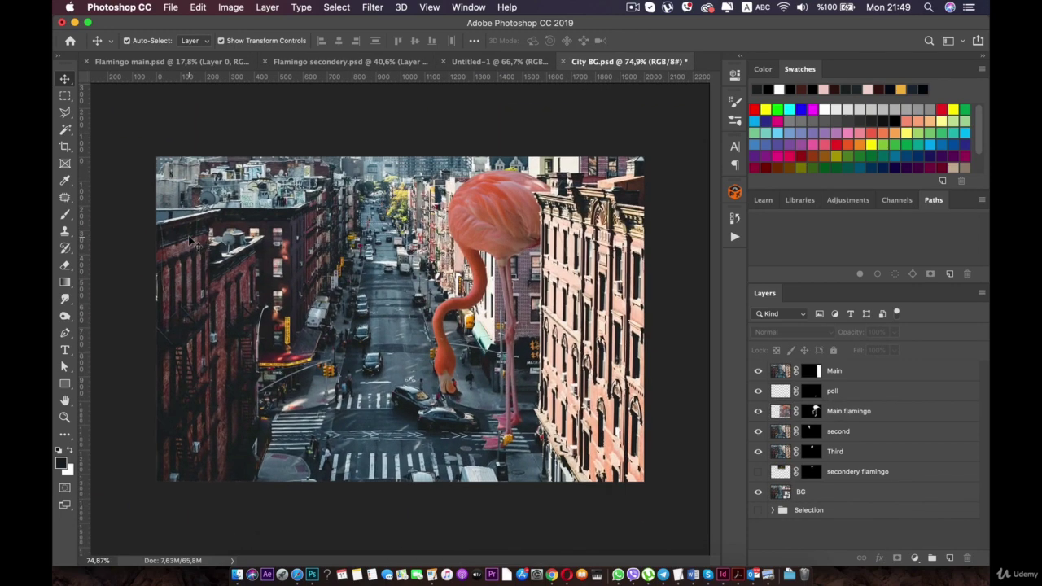
scroll(189, 240, "down", 2)
key("space")
left_click(400, 265)
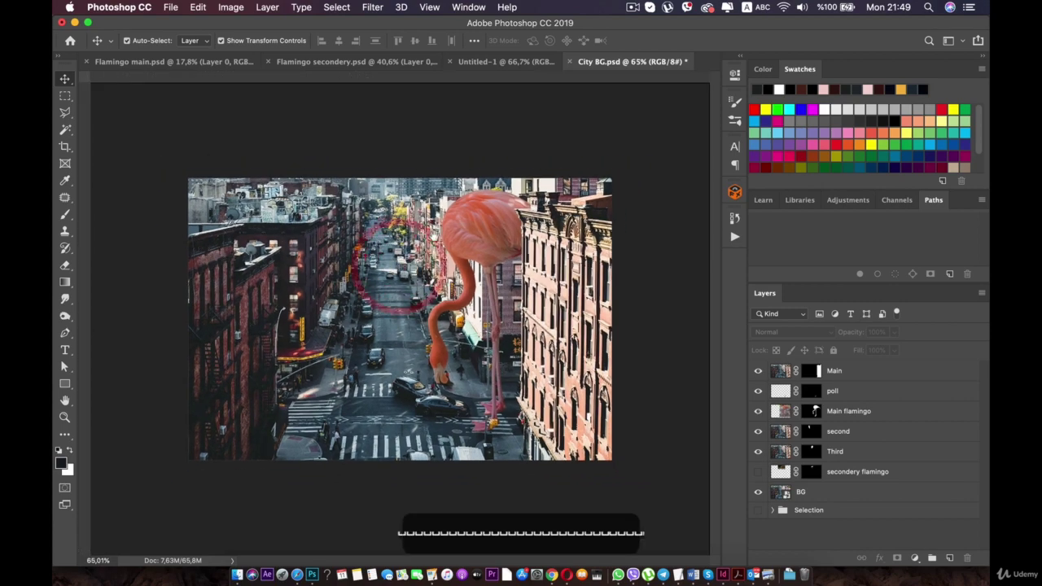
left_click(435, 237)
scroll(634, 158, "up", 4)
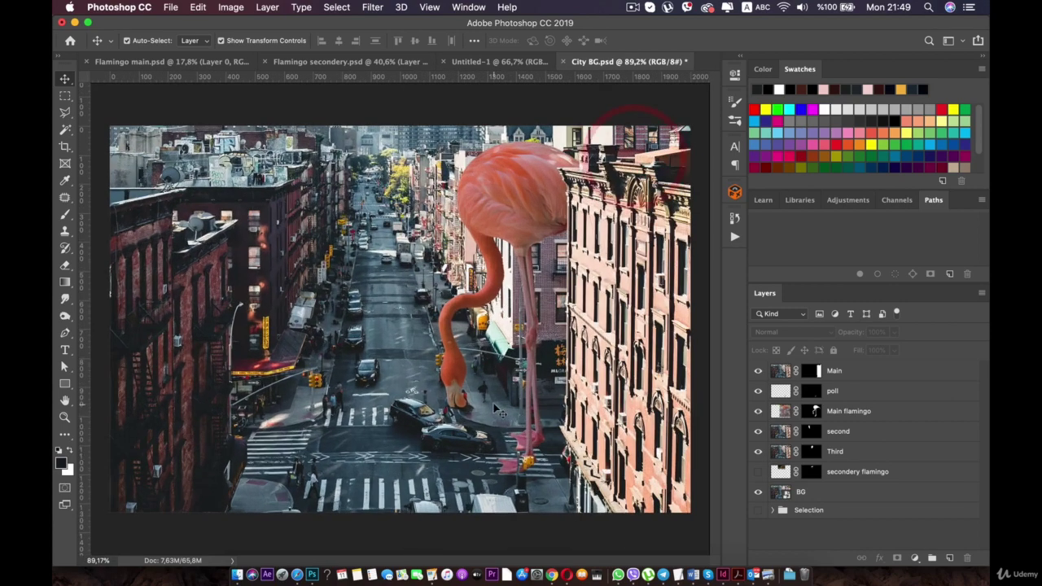
scroll(514, 282, "down", 3)
Step: Close Flamingo secondery.psd, Flamingo main.psd and the blank Untitled-1 document, keeping only City BG.psd open
left_click(380, 63)
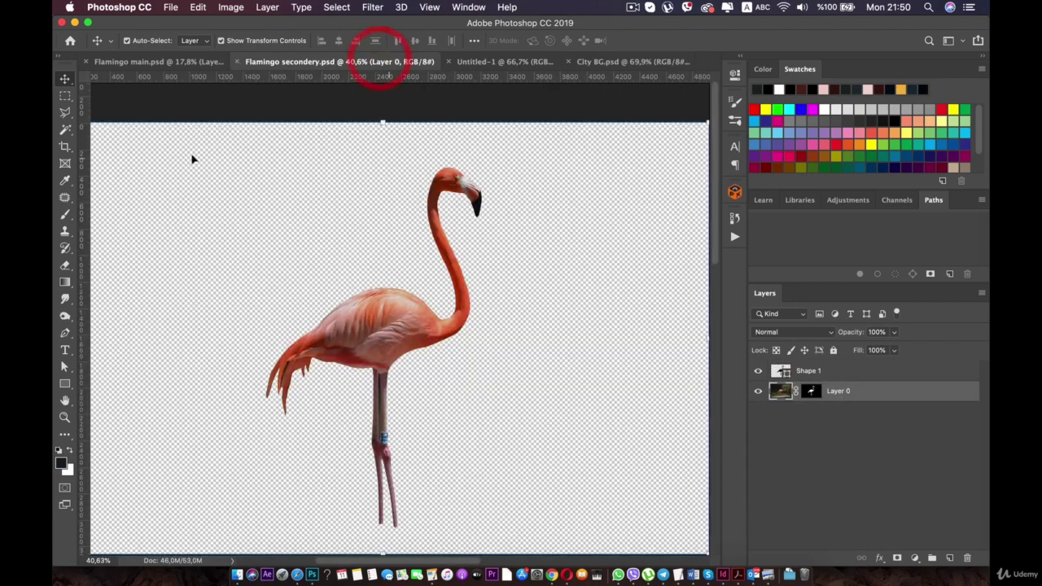
left_click(239, 62)
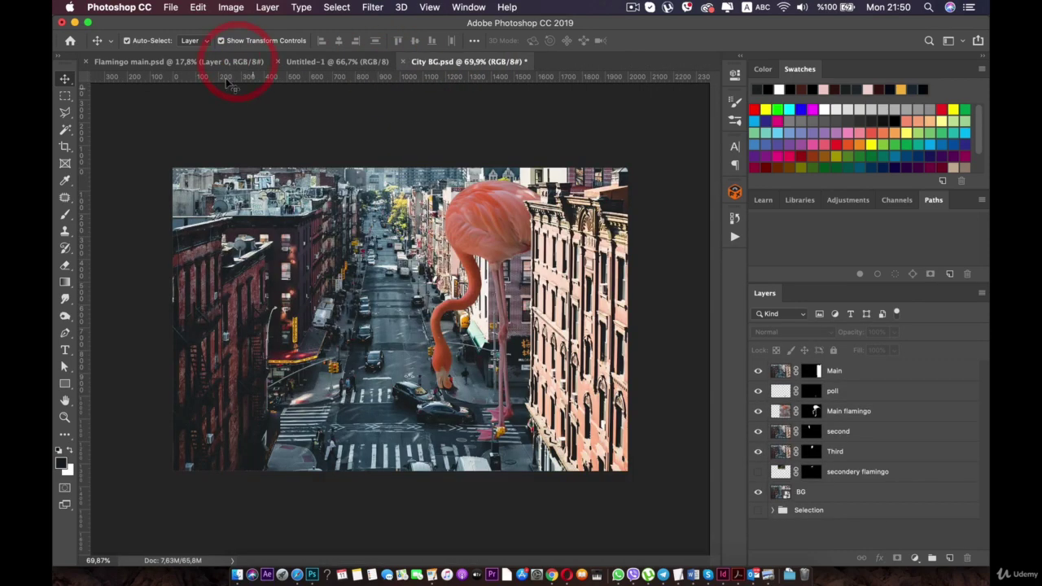
left_click(198, 62)
left_click(83, 62)
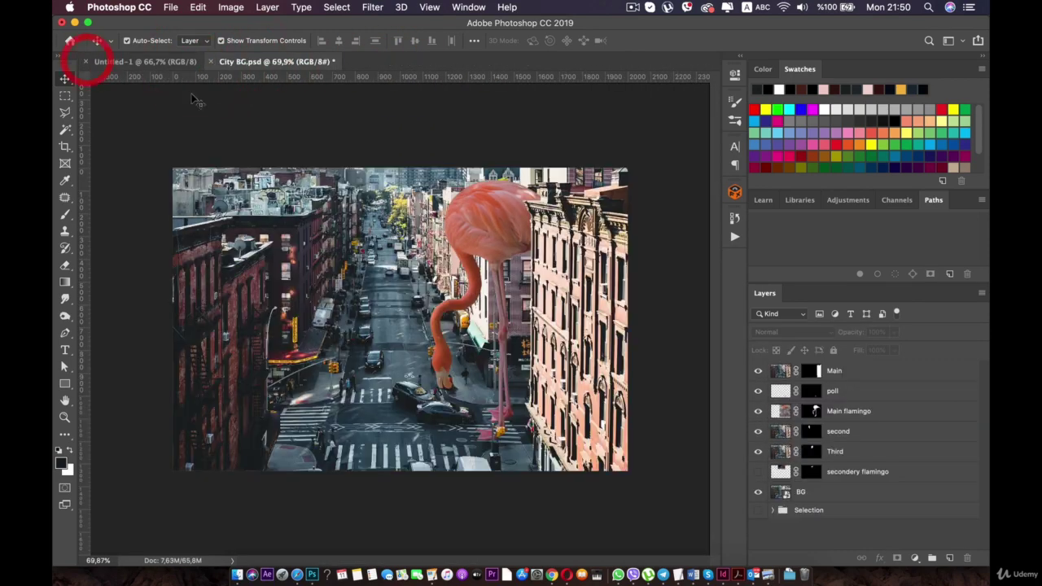
left_click(157, 61)
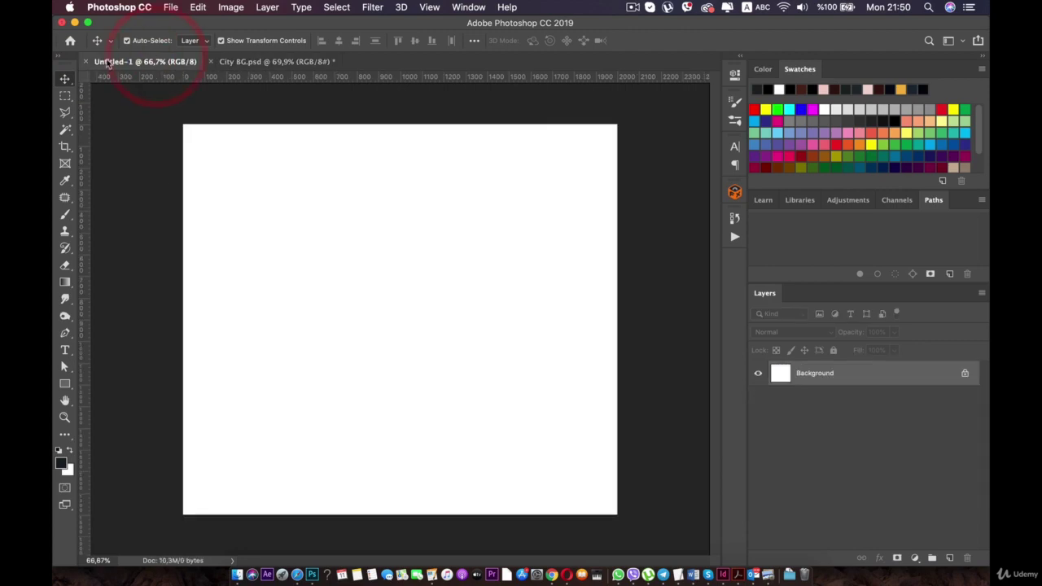
left_click(85, 62)
Step: Add a new empty layer directly above BG and name it "Ground shadow"
scroll(480, 431, "up", 5)
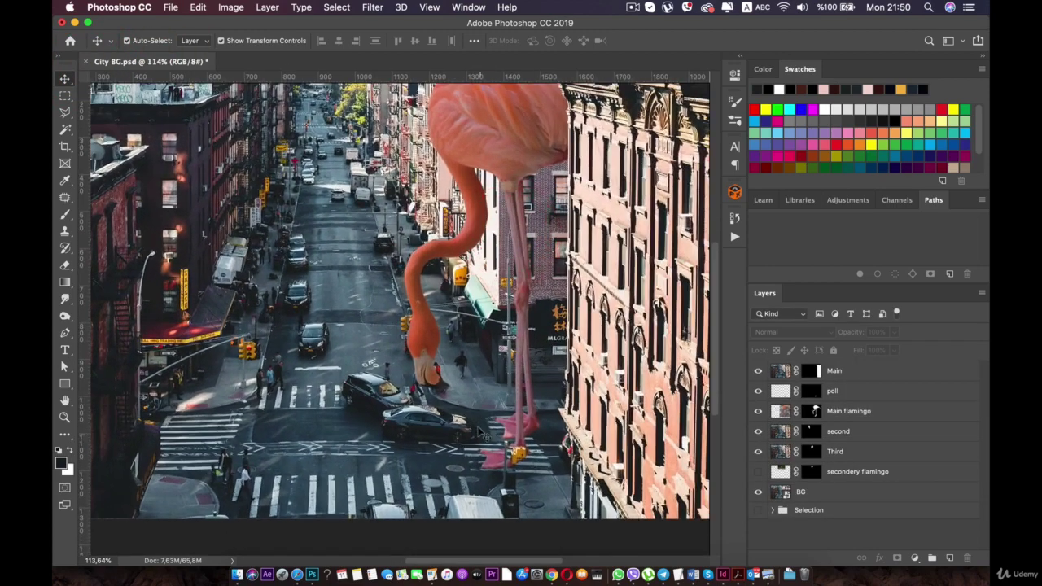
left_click_drag(484, 373, 385, 256)
left_click(397, 356)
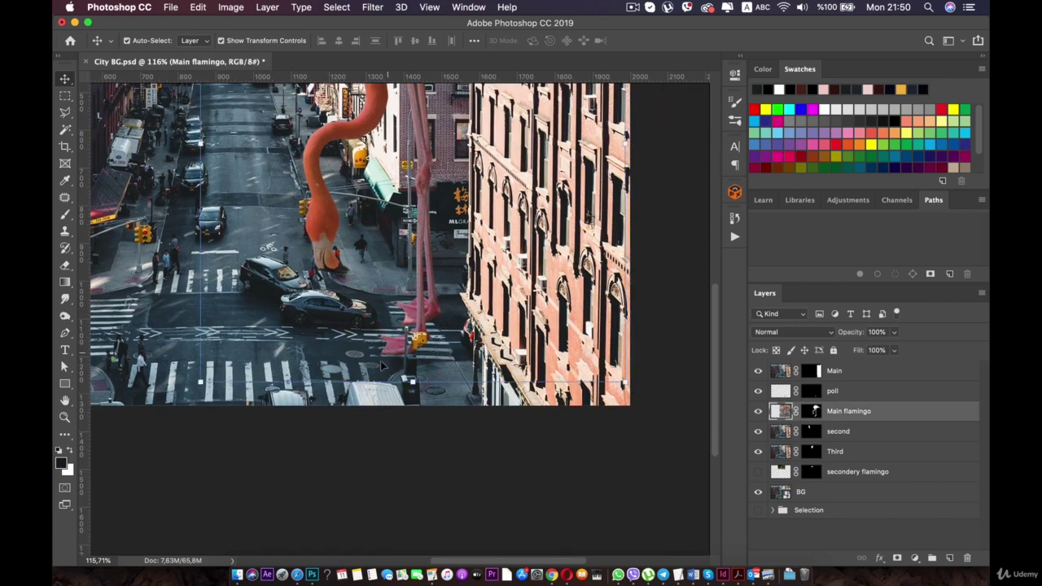
scroll(428, 332, "up", 3)
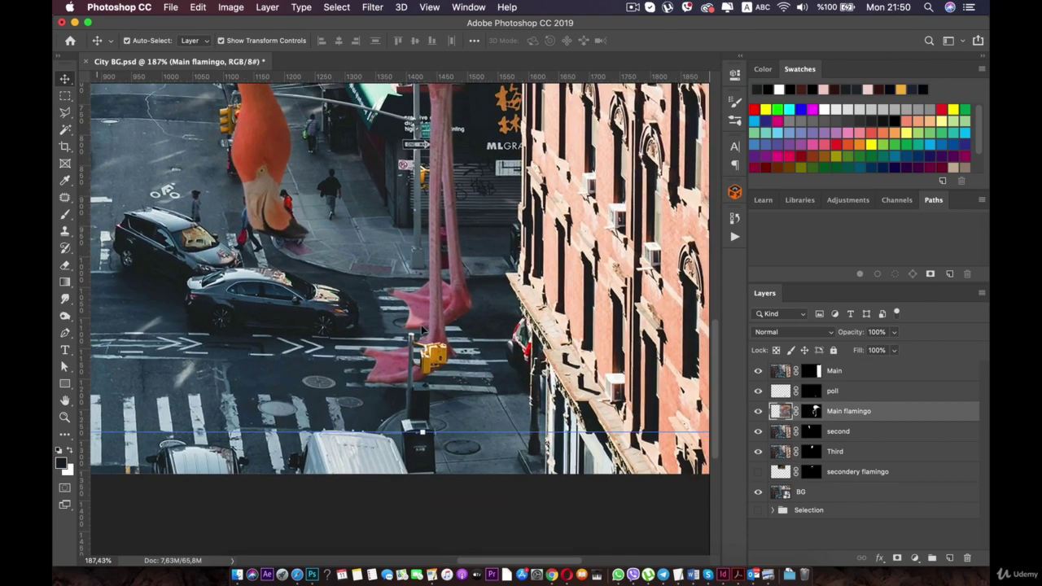
left_click(842, 490)
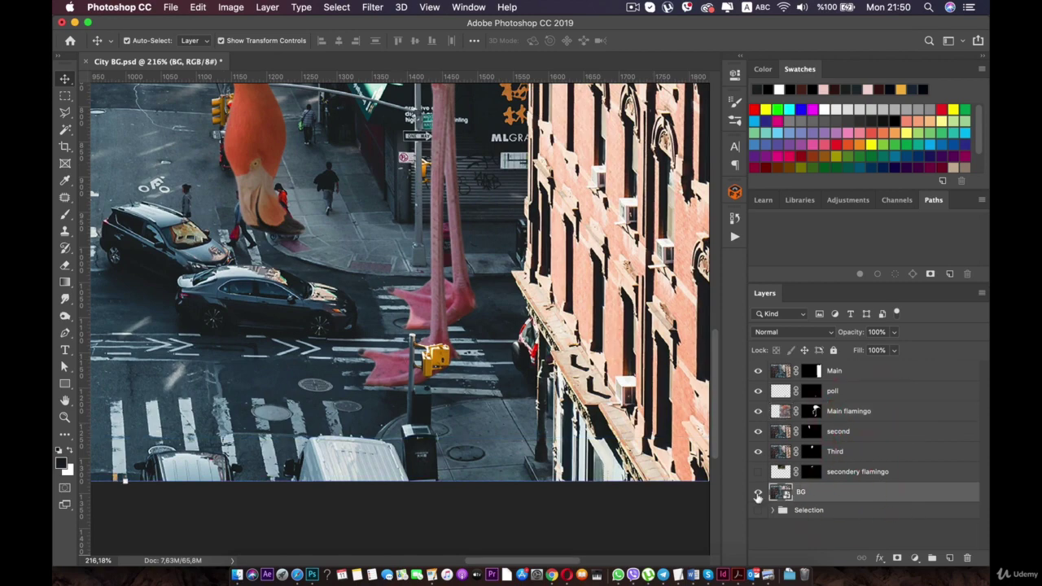
left_click(757, 492)
left_click(757, 493)
left_click(950, 558)
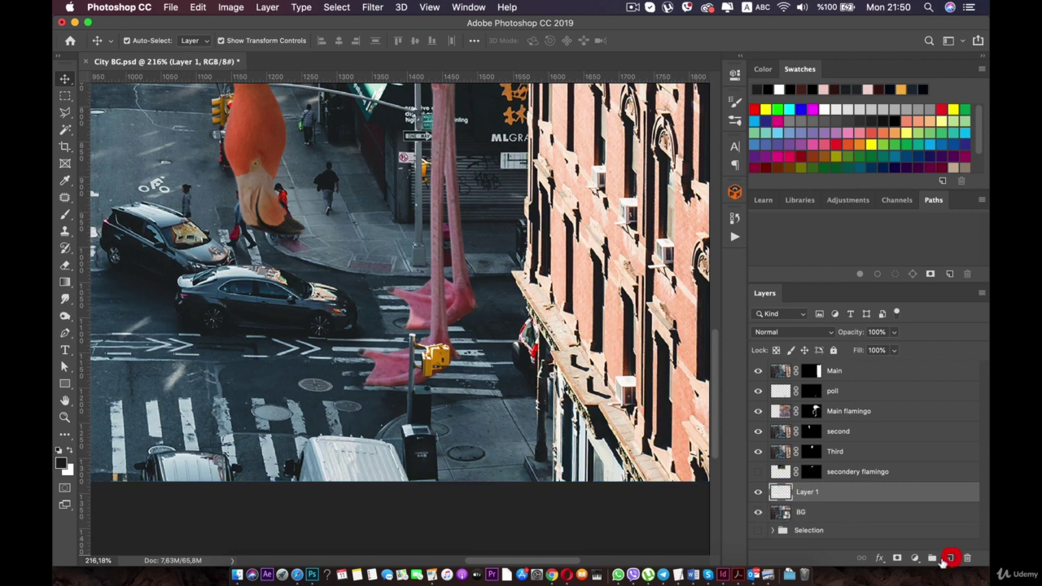
double_click(806, 492)
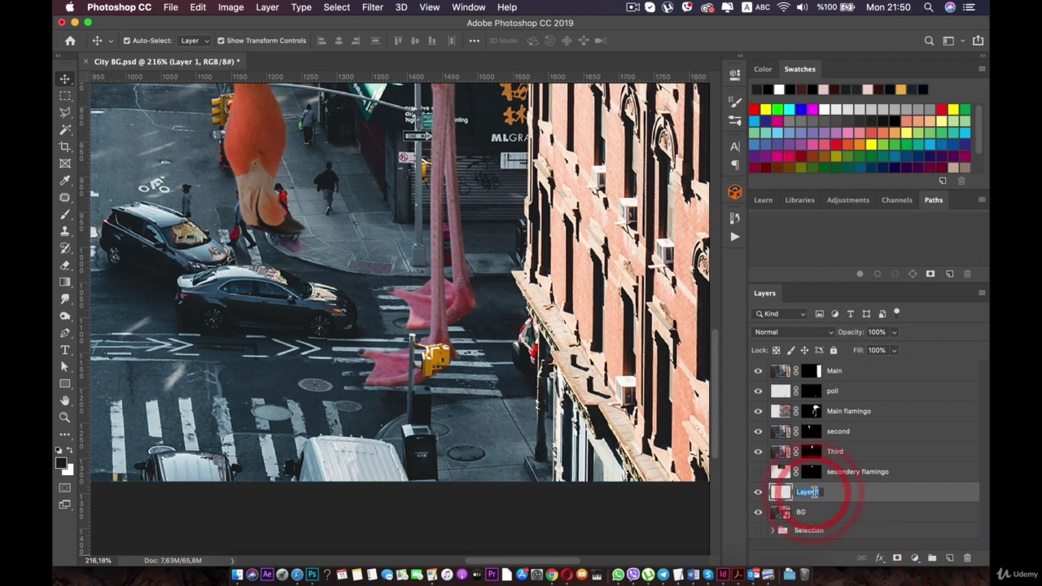
type("Ground shadow")
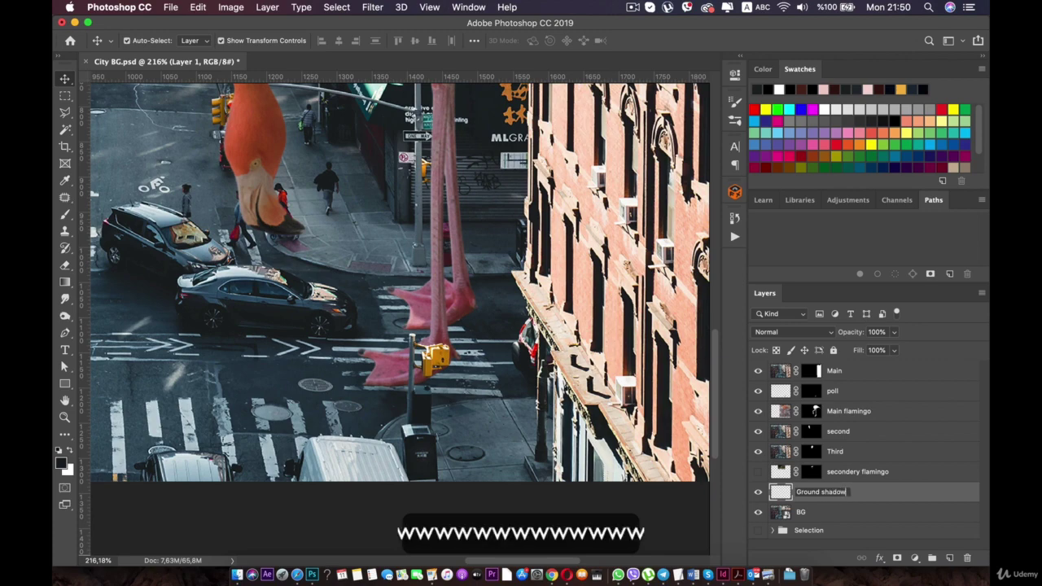
key("Return")
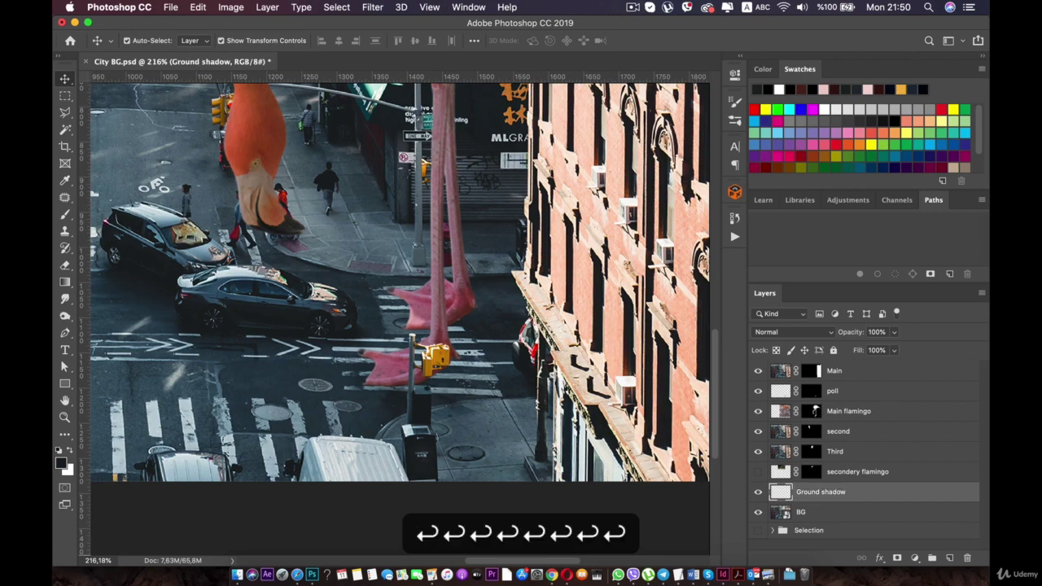
Step: Sample the dark shadow tone on the street near the red car as foreground colour and set the Ground shadow layer to Overlay
left_click_drag(395, 315, 352, 302)
scroll(366, 239, "up", 5)
scroll(352, 302, "up", 4, "alt")
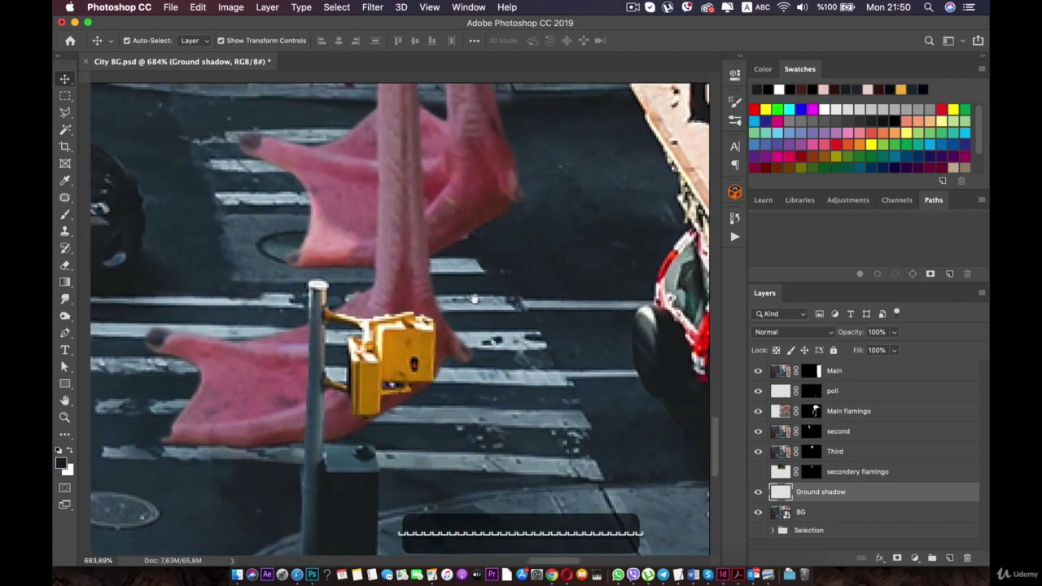
left_click_drag(475, 300, 530, 280)
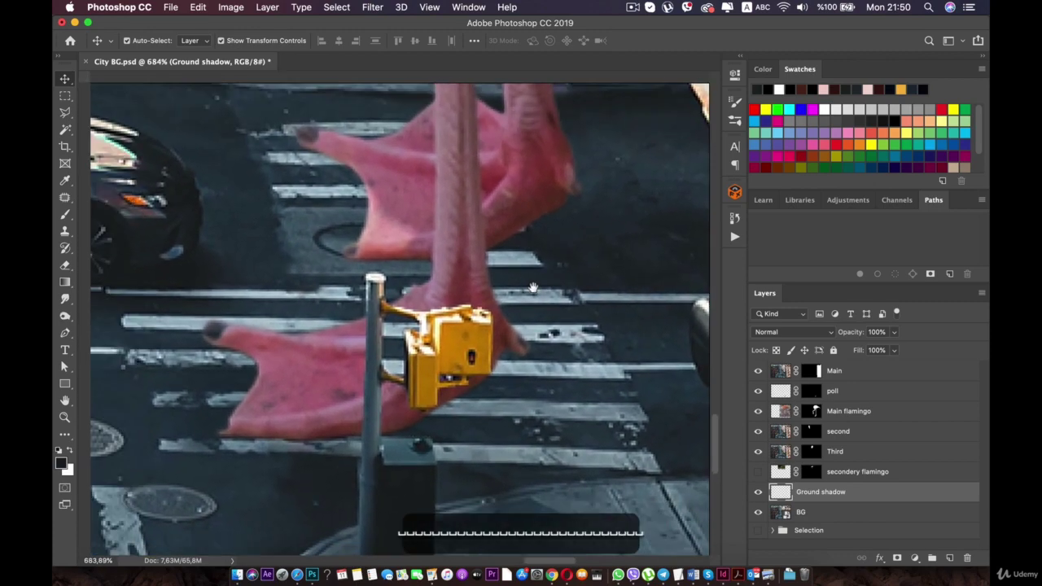
left_click(66, 214)
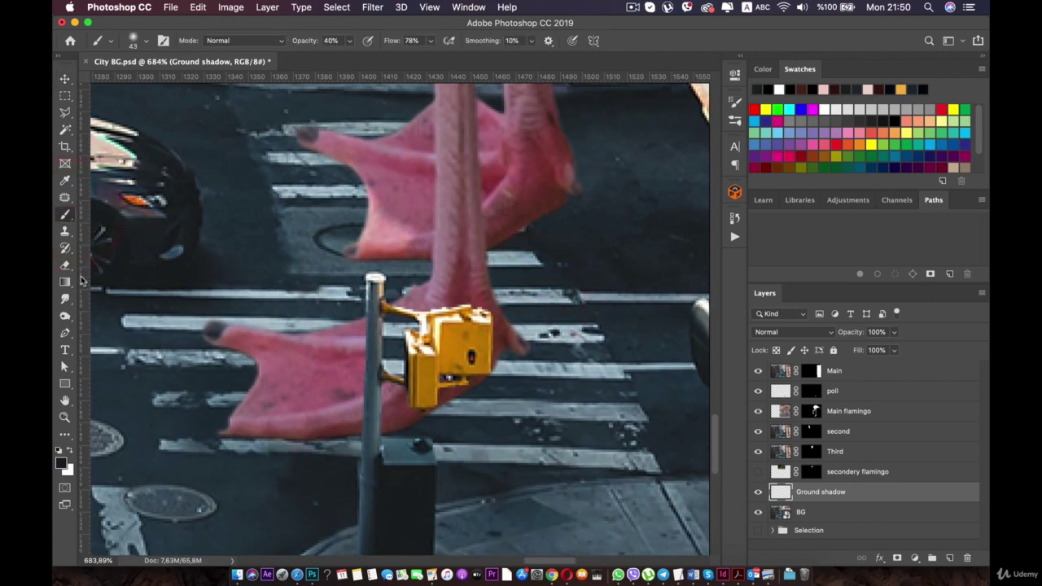
left_click_drag(425, 236, 233, 281)
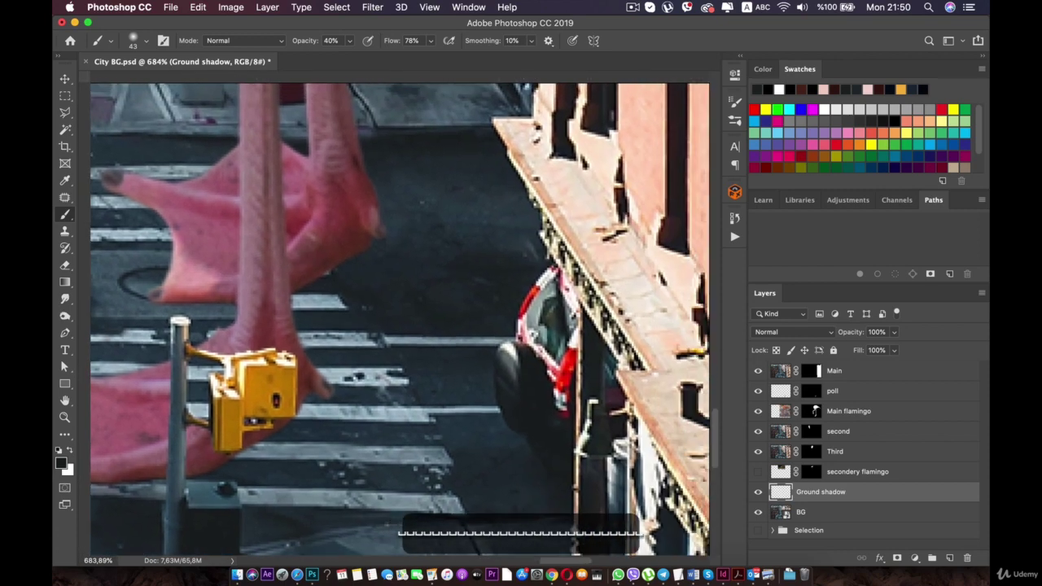
key("i")
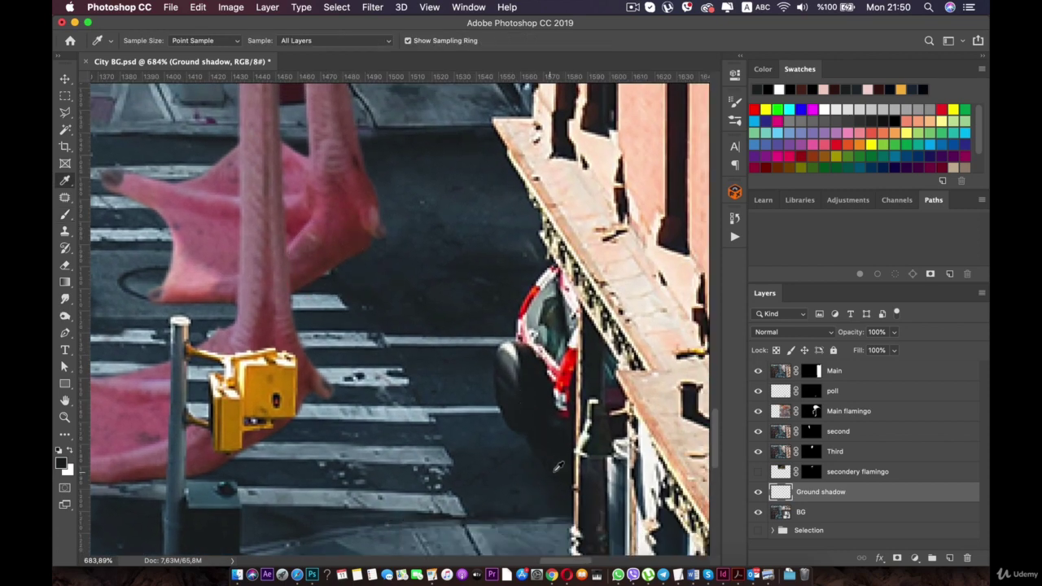
left_click(568, 469)
left_click(558, 465)
left_click(832, 332)
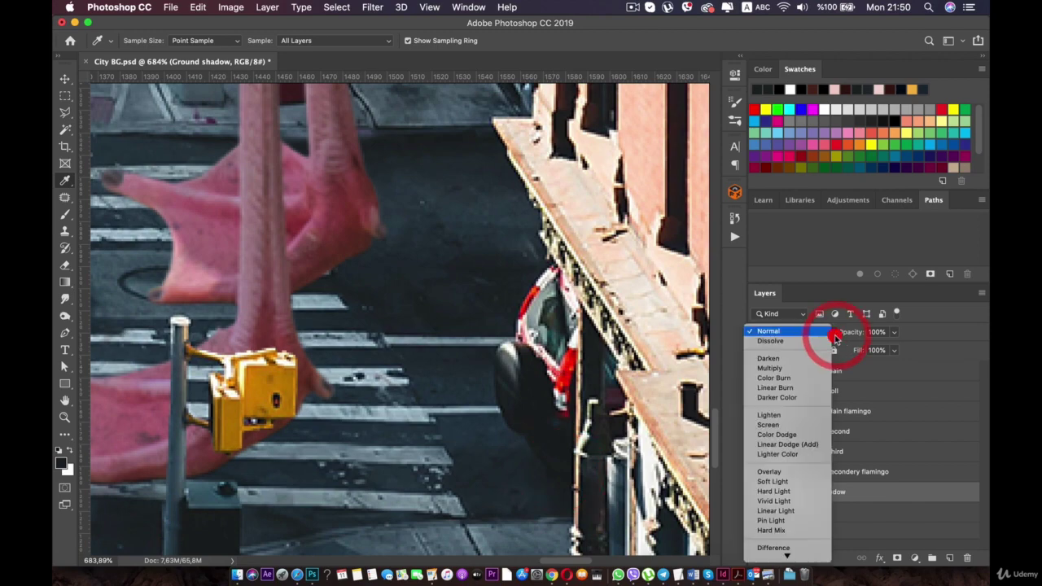
left_click(786, 475)
Step: Paint a soft shadow on the crosswalk beneath the flamingo's front foot with the 43 px brush at 40% opacity
scroll(274, 342, "up", 3)
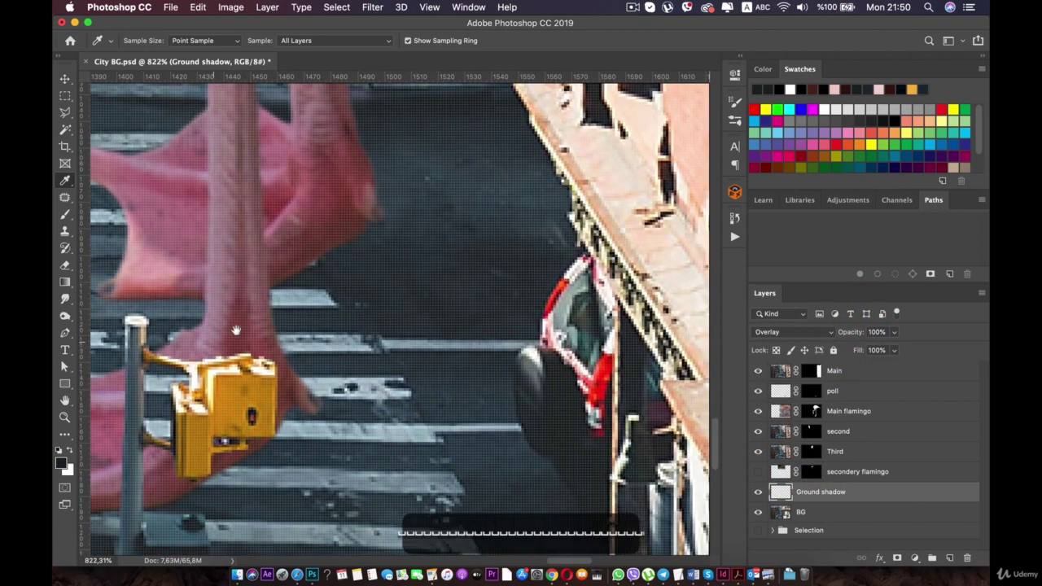
left_click_drag(276, 321, 487, 286)
left_click(65, 215)
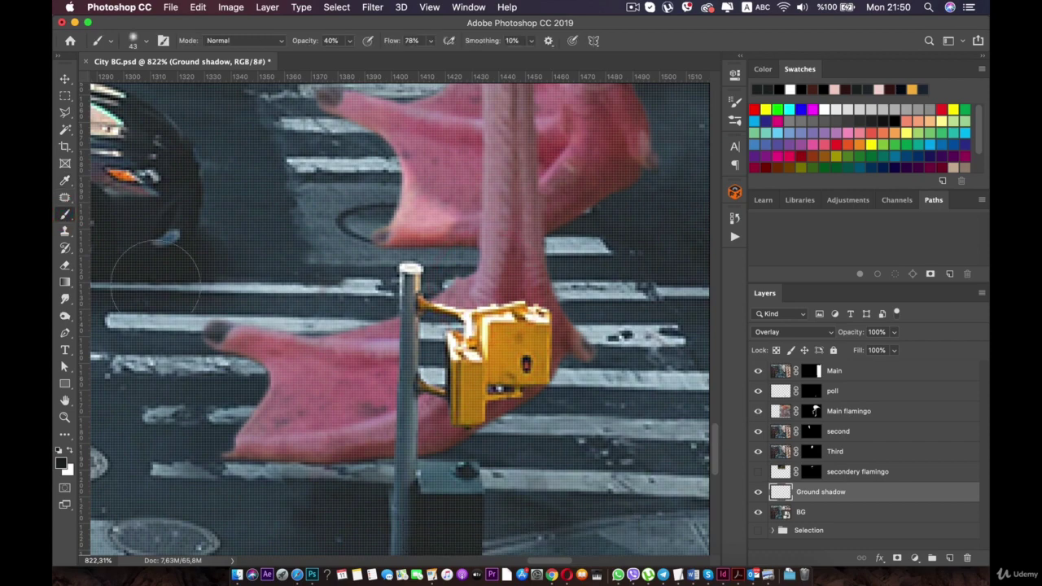
scroll(353, 374, "up", 3)
left_click_drag(352, 374, 375, 259)
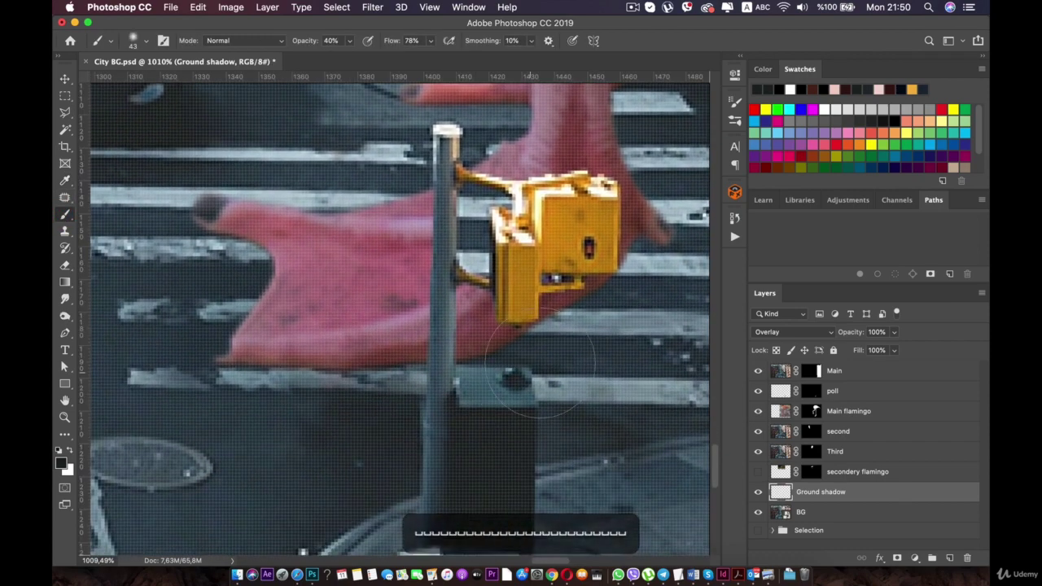
scroll(529, 361, "down", 5)
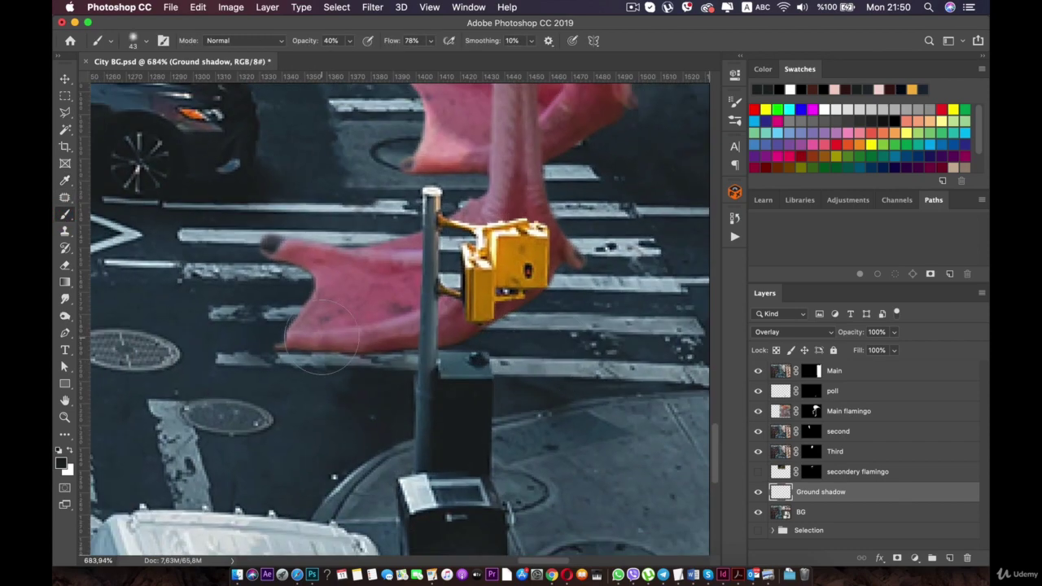
scroll(322, 340, "up", 1)
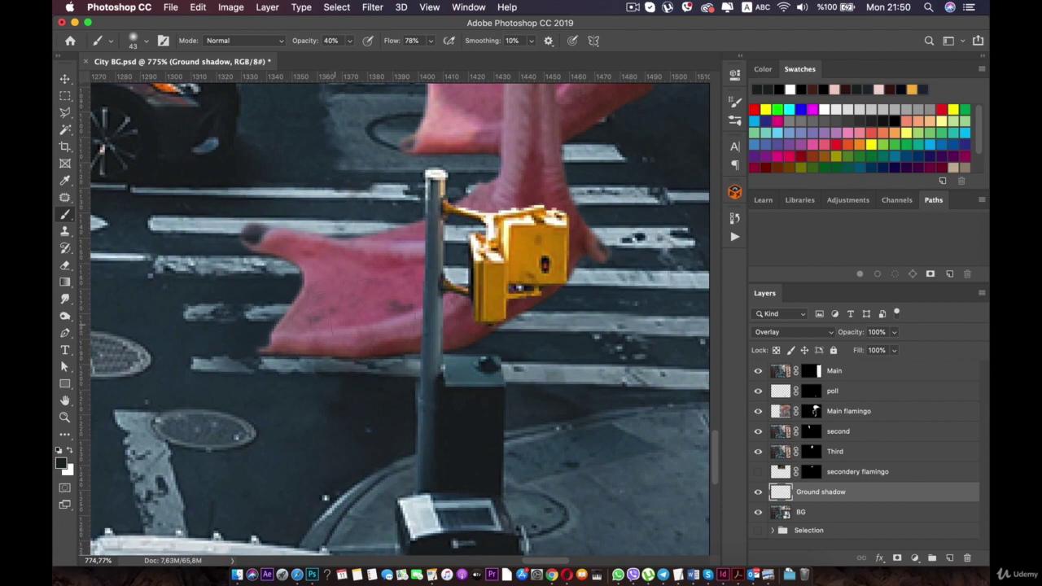
scroll(366, 322, "up", 1)
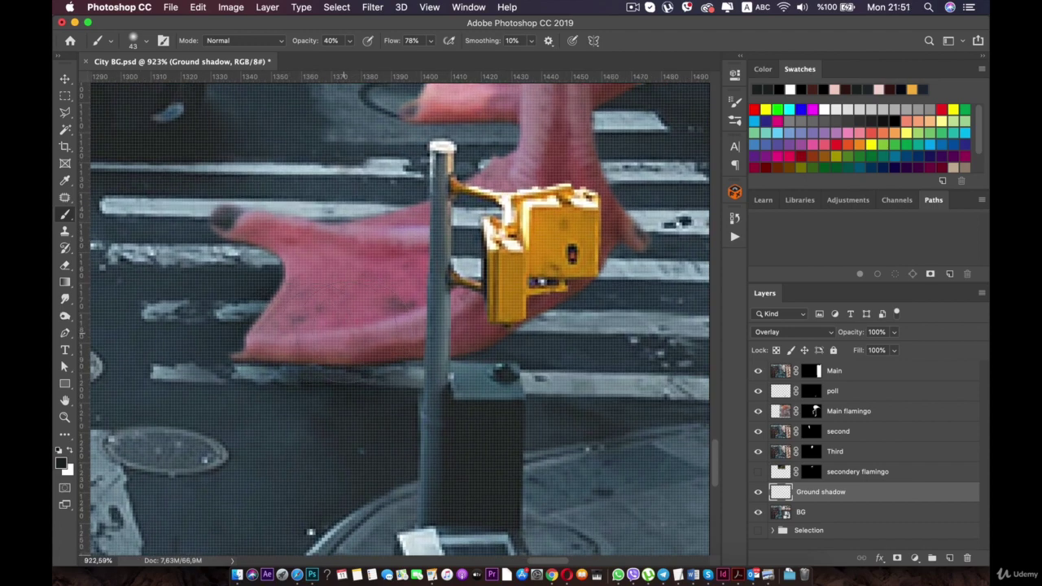
scroll(393, 334, "down", 5)
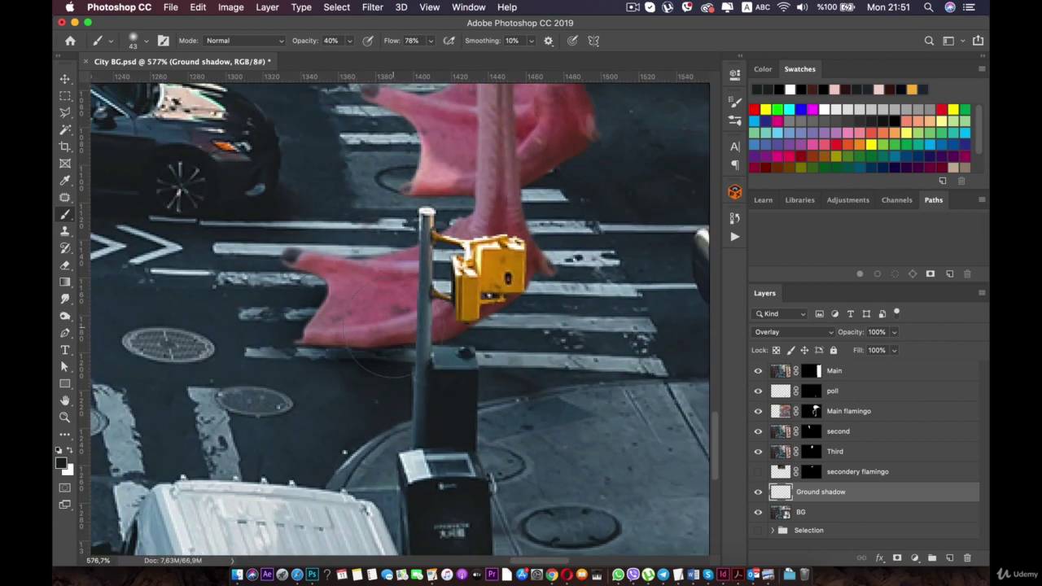
scroll(377, 343, "up", 2)
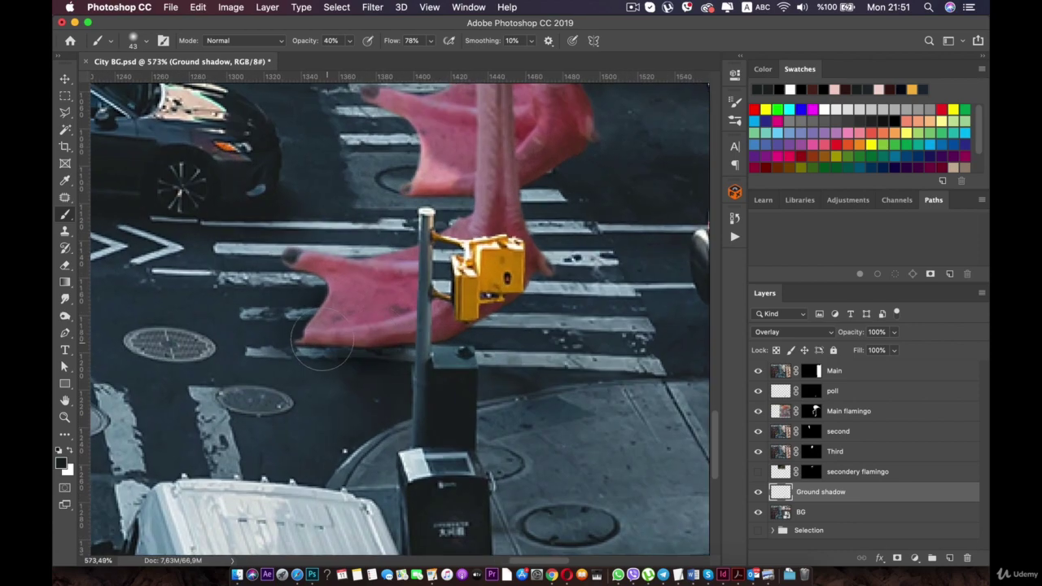
scroll(322, 345, "right", 5)
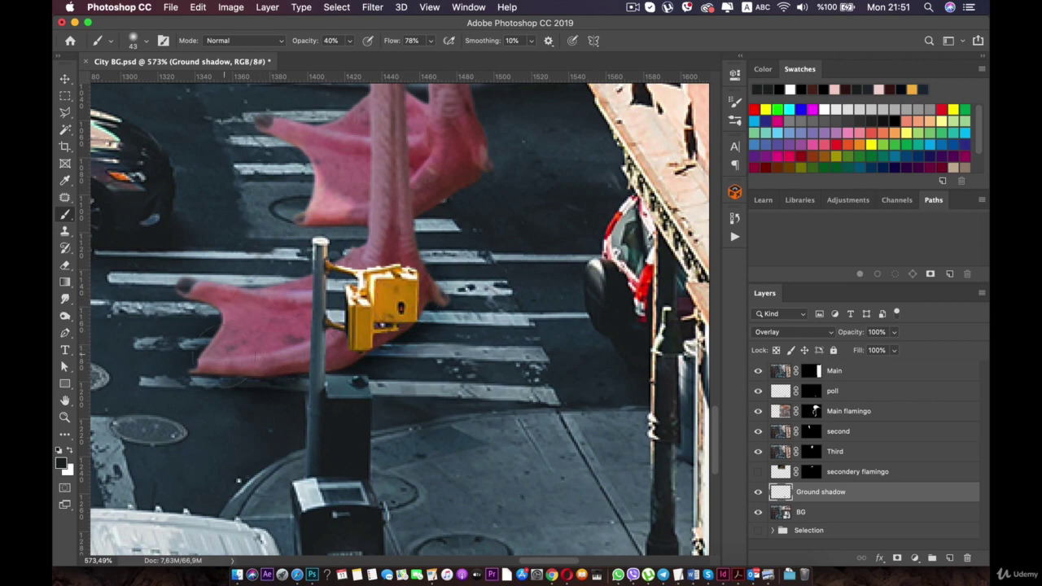
Step: Reduce the brush to 20 px and darken the ground along the webbing and lower edge of the front foot
right_click(236, 355)
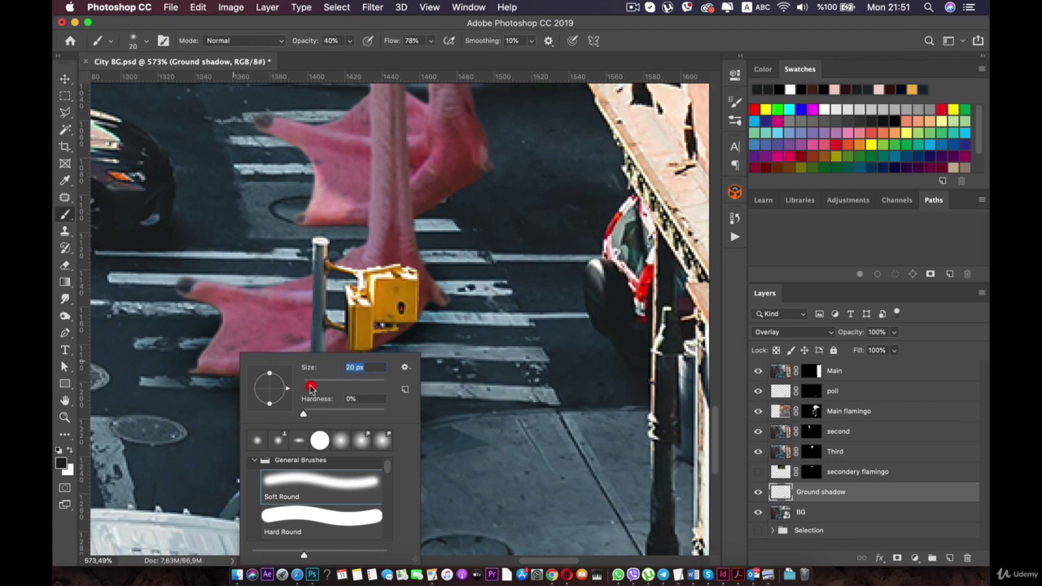
left_click(254, 339)
left_click_drag(226, 323, 280, 334)
scroll(279, 334, "up", 2)
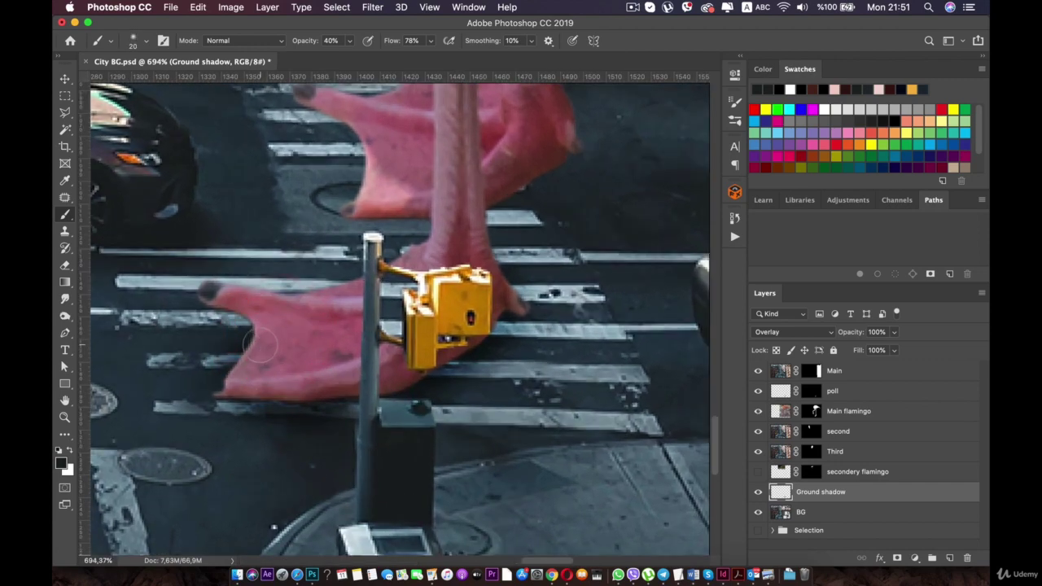
scroll(259, 346, "left", 3)
scroll(302, 349, "up", 2)
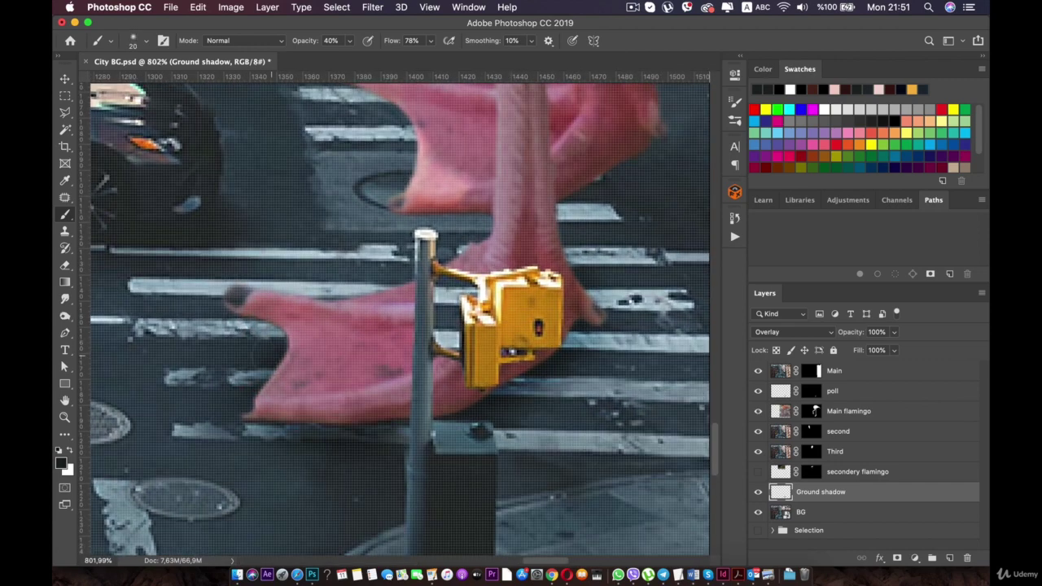
scroll(323, 346, "up", 2)
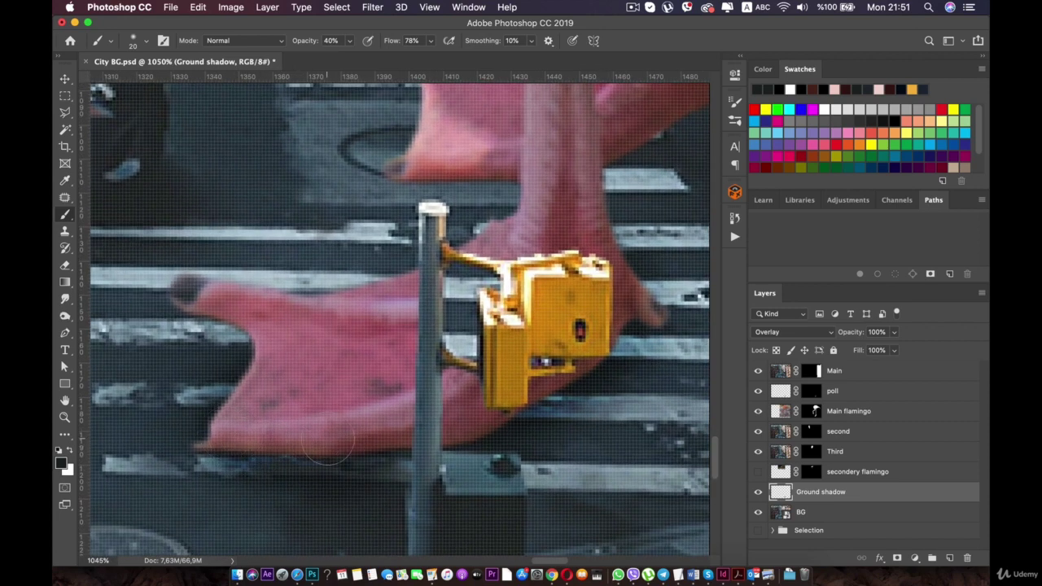
Step: Reduce the brush to 11 px and paint a tight contact shadow under the long toe of the front foot
scroll(285, 333, "up", 3)
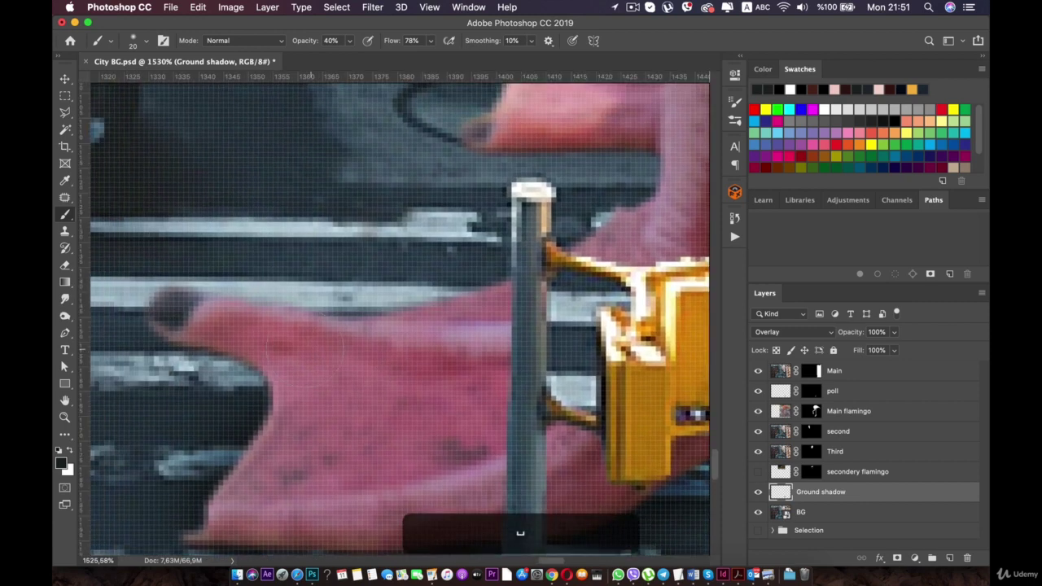
right_click(304, 349)
left_click_drag(381, 379, 377, 382)
left_click(260, 365)
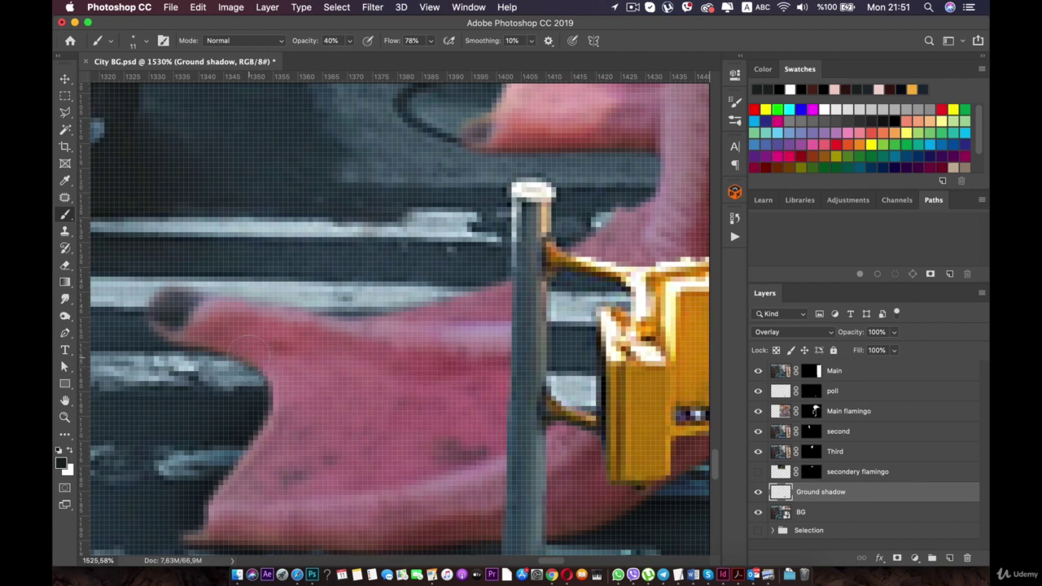
left_click_drag(193, 343, 191, 352)
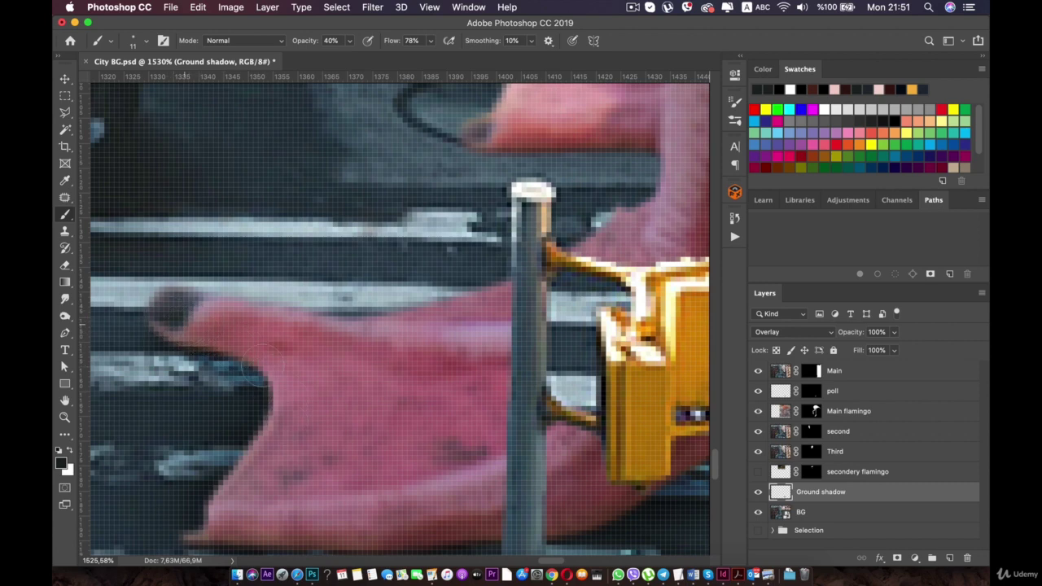
scroll(299, 413, "down", 10)
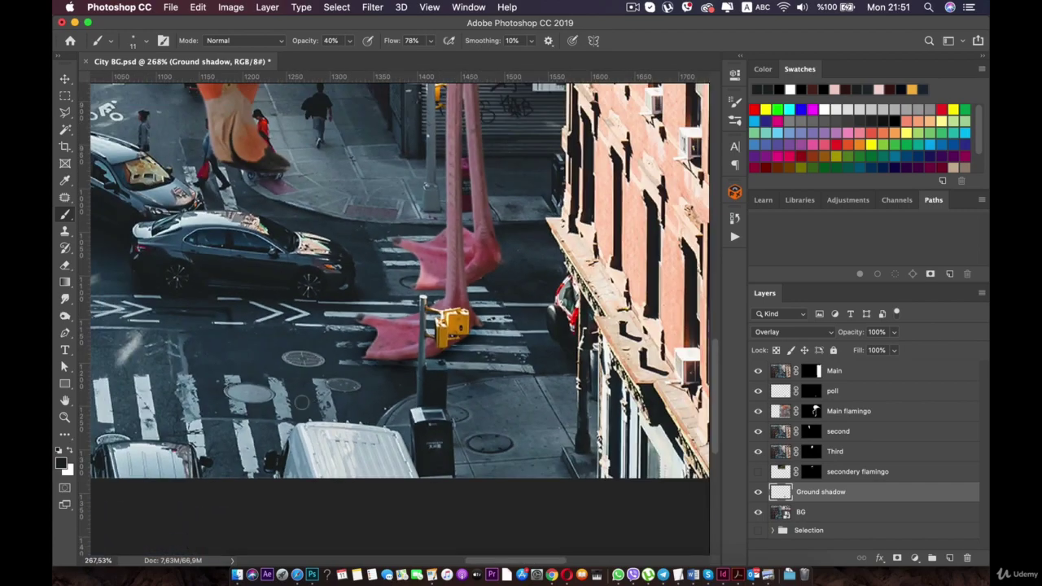
Step: Extend the 11 px contact shadow along the front foot's lower edge past the pole toward the heel
scroll(391, 342, "up", 8)
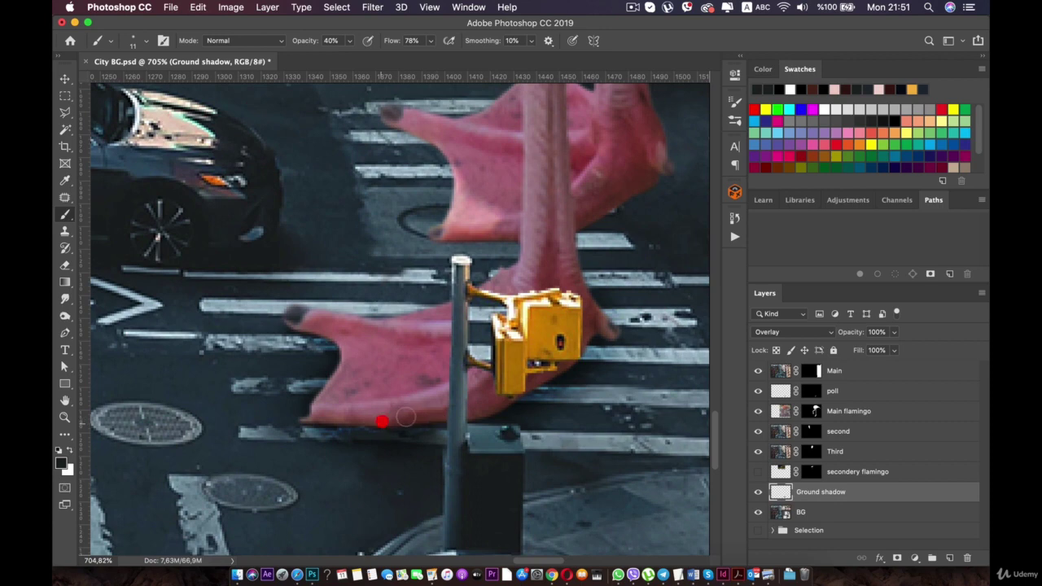
left_click(406, 422)
left_click(341, 430)
mouse_move(340, 430)
left_mouse_down()
mouse_move(483, 404)
mouse_move(580, 356)
mouse_move(594, 332)
mouse_move(612, 333)
mouse_move(556, 361)
mouse_move(600, 394)
left_mouse_up()
left_click(612, 388)
Step: Set the brush to 43 px with 16% opacity and build a faint, wider shadow around the front foot
key("space")
left_click_drag(440, 339, 317, 304)
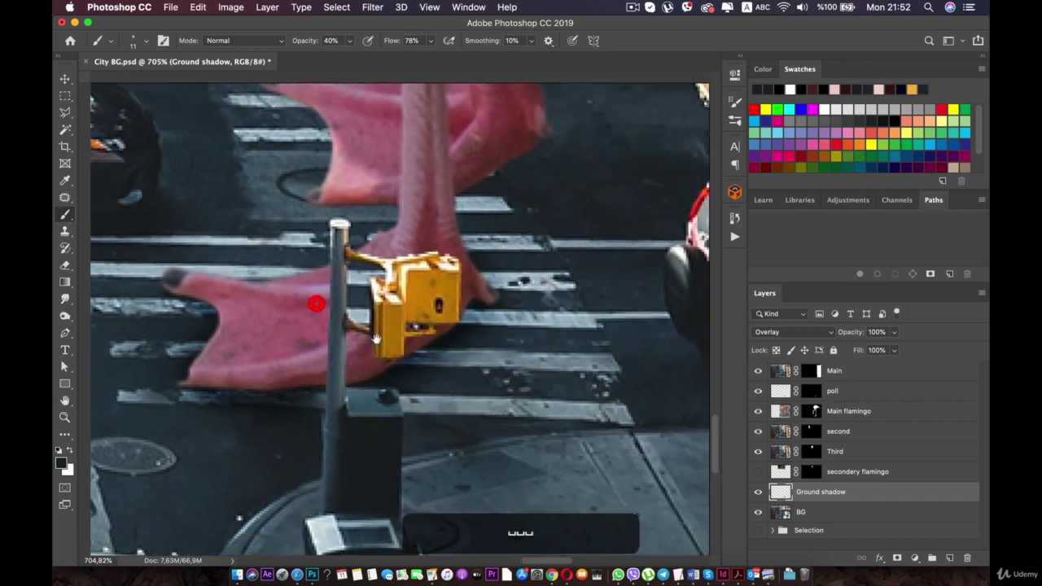
right_click(466, 359)
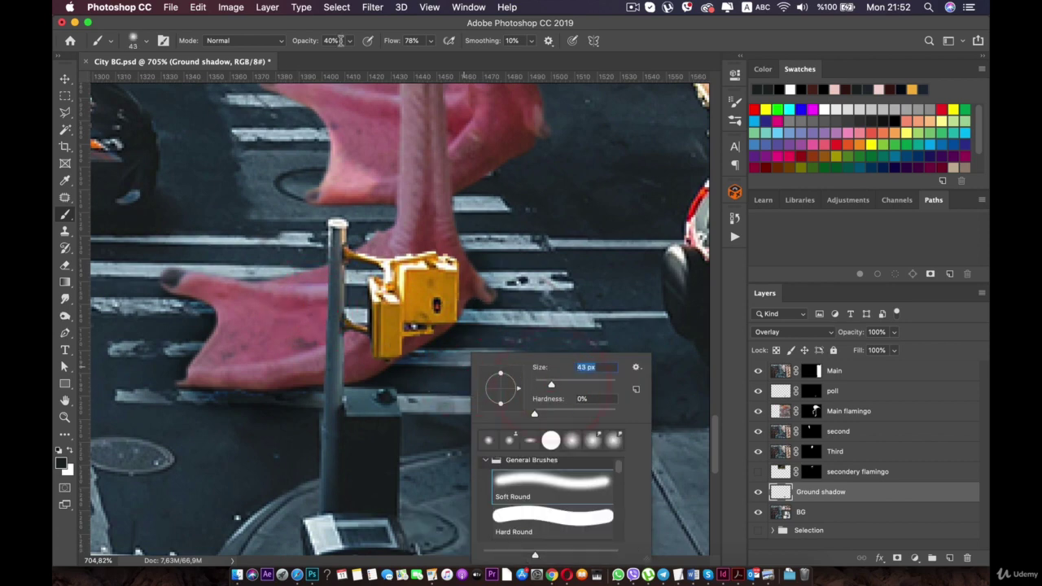
left_click_drag(347, 41, 332, 59)
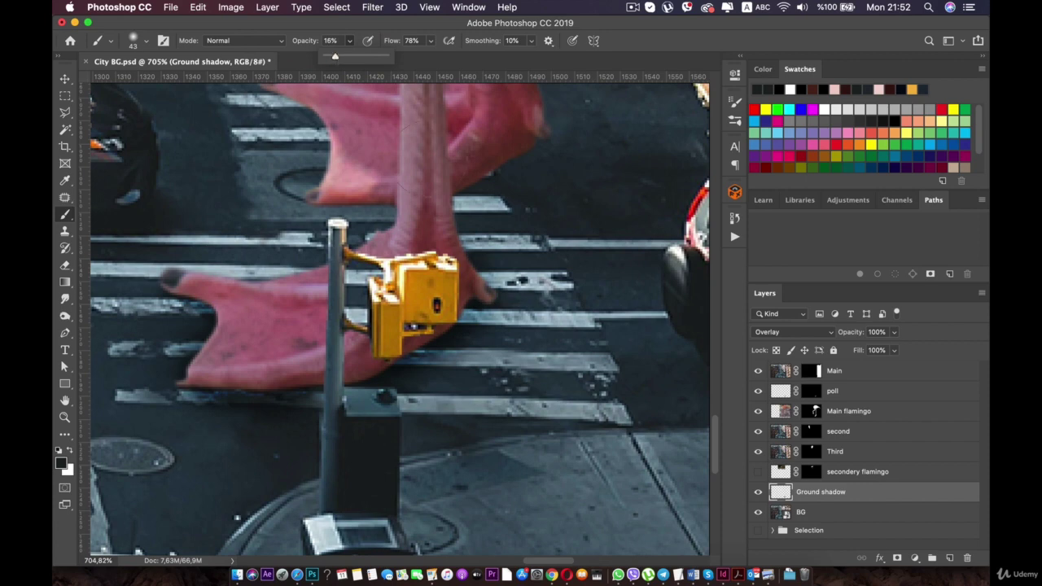
left_click(490, 342)
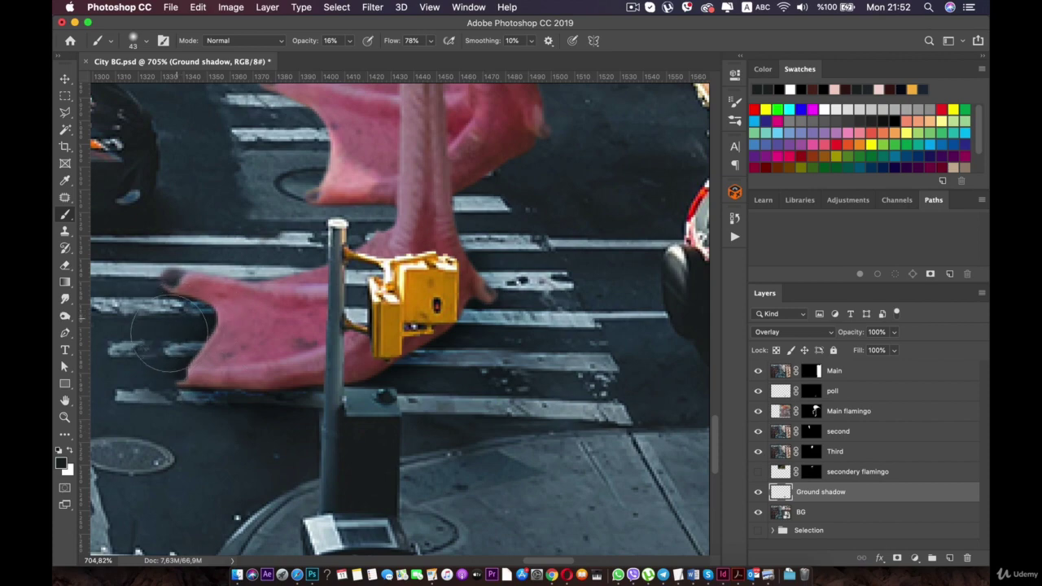
scroll(169, 334, "up", 5)
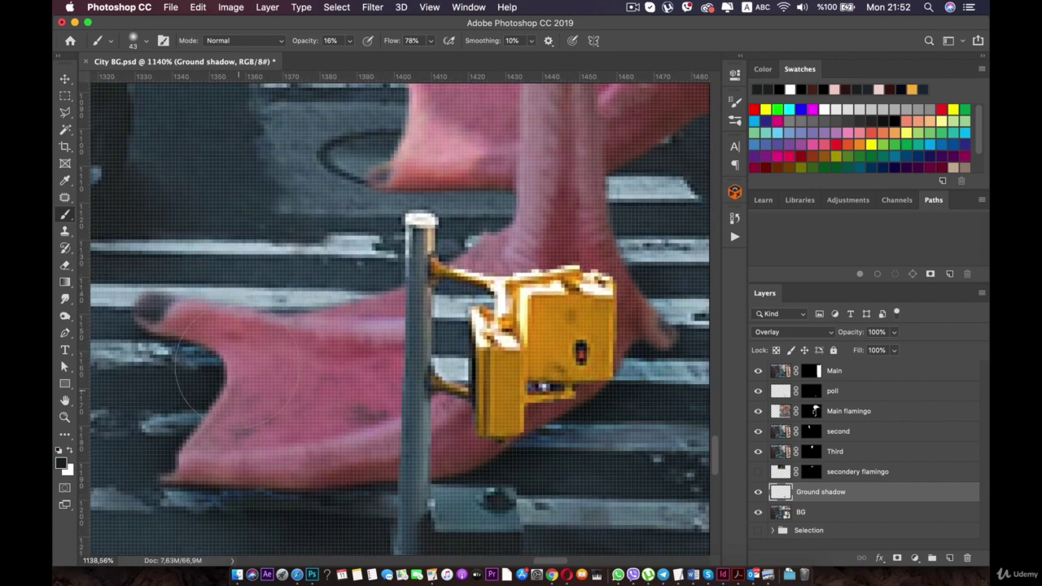
scroll(236, 366, "left", 5)
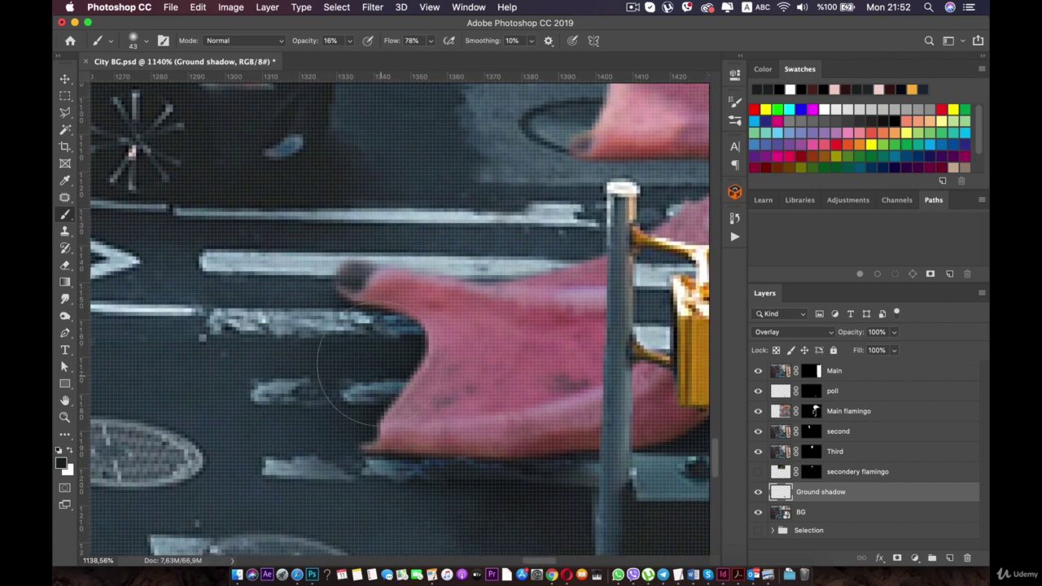
Step: Add a layer mask to the Ground shadow layer and undo the last brush stroke on it
left_click(897, 557)
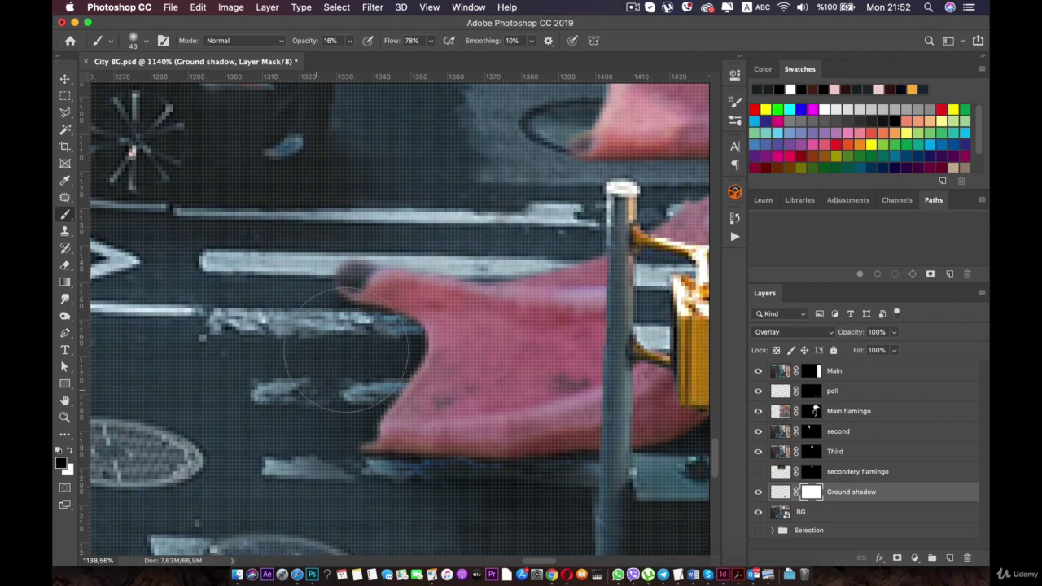
scroll(348, 348, "down", 5)
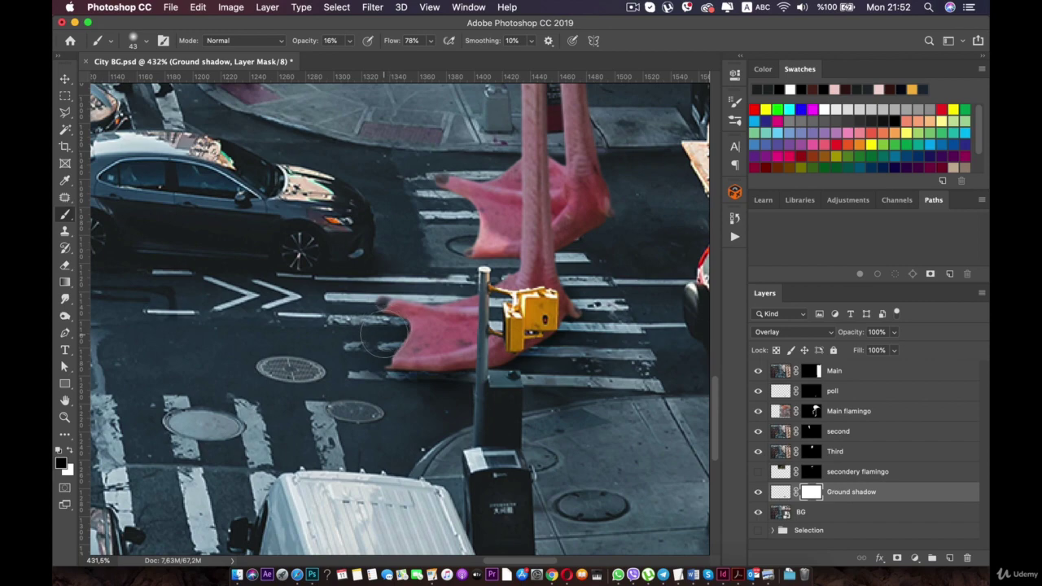
key("super+z")
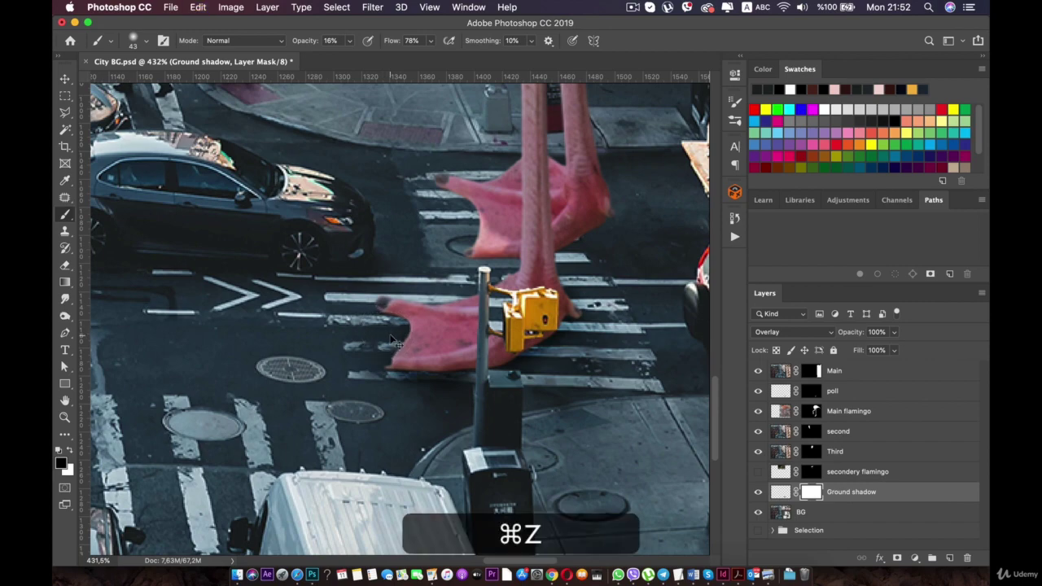
Step: Reduce the brush to 20 px and soften the shadow beside the front foot's webbing on the layer mask
scroll(390, 334, "up", 5)
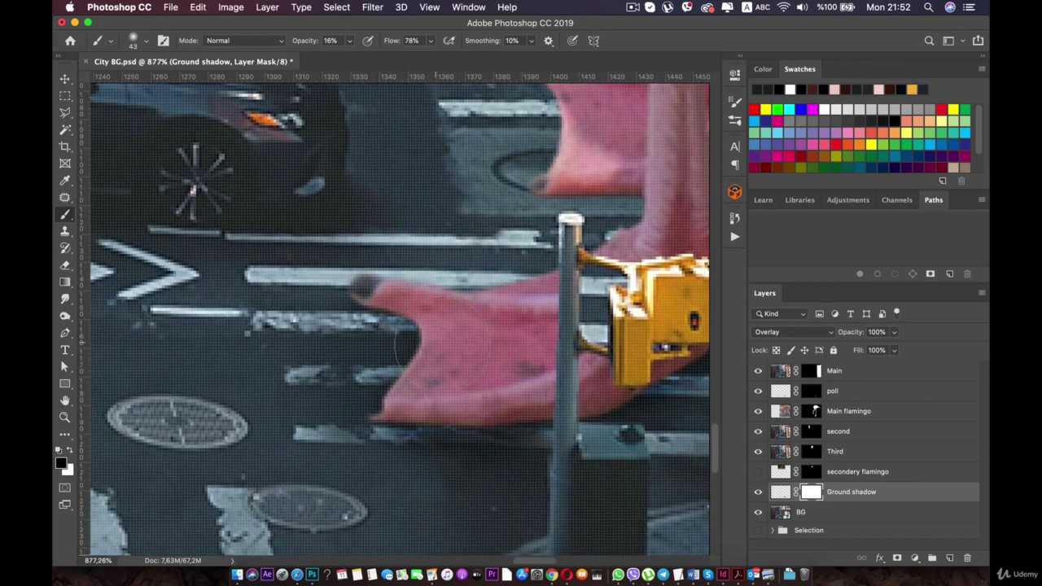
right_click(442, 344)
left_click_drag(529, 377, 522, 379)
key("Return")
scroll(364, 369, "down", 5)
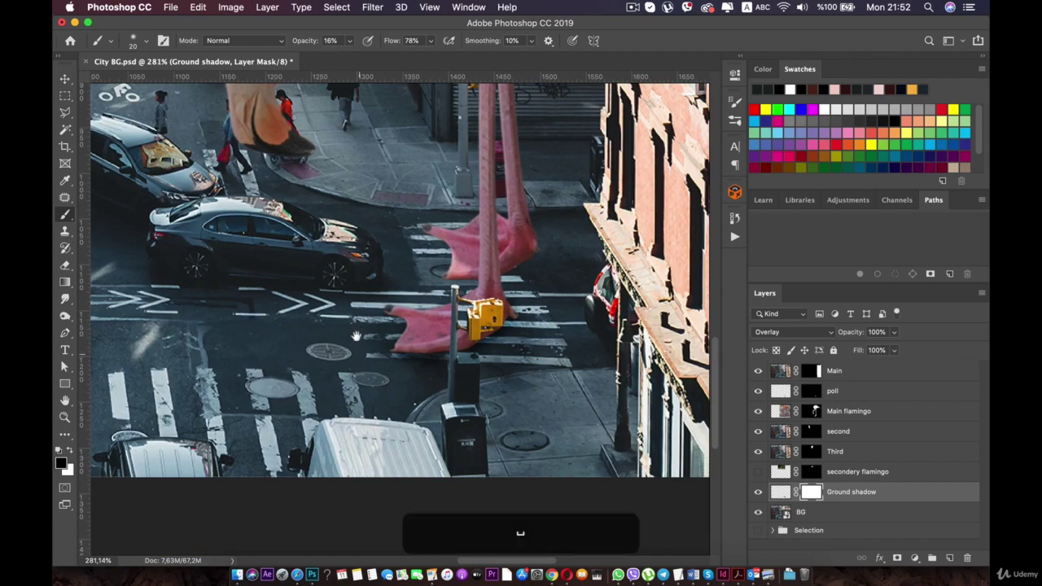
Step: Make the Ground shadow layer's pixels active instead of its mask and set the layer's blend mode to Multiply
left_click_drag(356, 336, 298, 337)
scroll(310, 398, "up", 4)
scroll(283, 419, "up", 3)
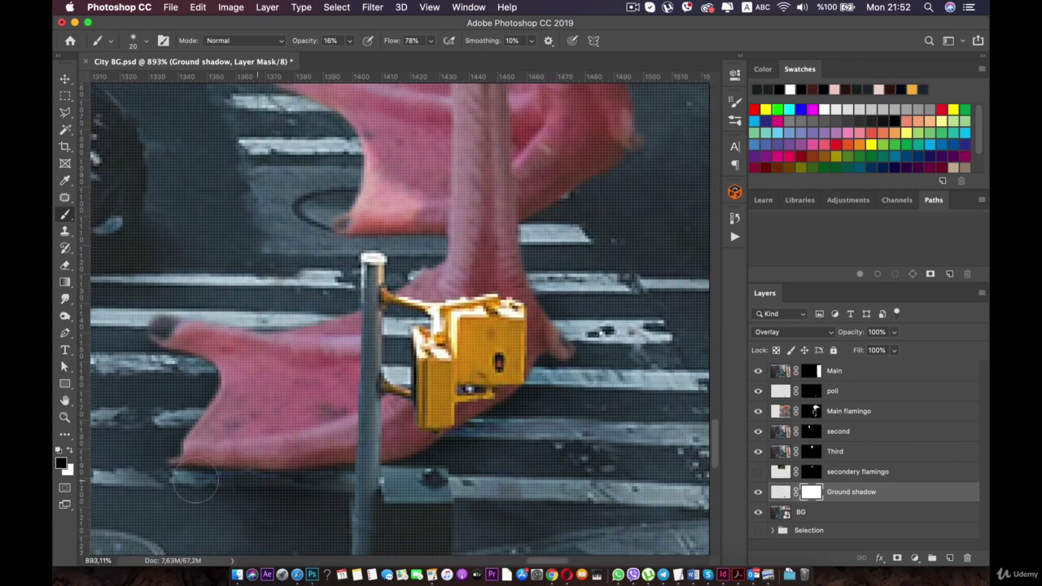
left_click(857, 492)
left_click(783, 492)
left_click_drag(365, 409, 454, 356)
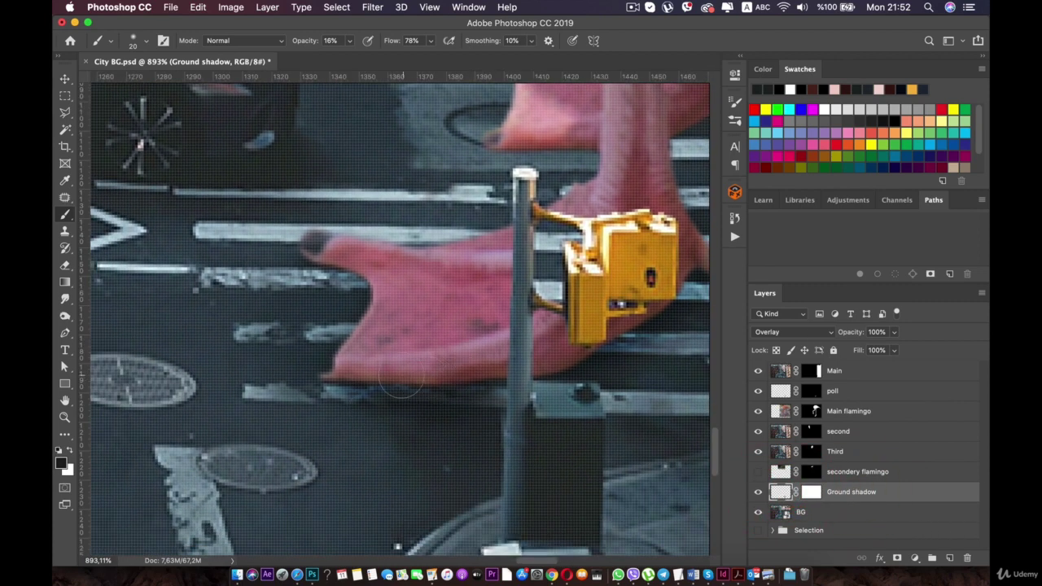
left_click(830, 330)
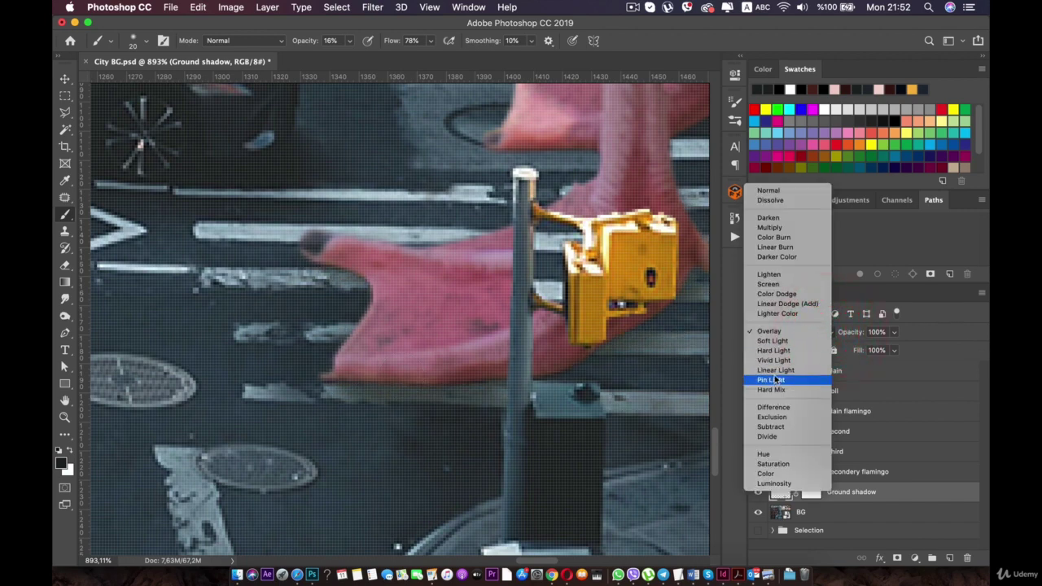
left_click(772, 228)
Step: Darken the ground shadow along the front foot's lower edge with the 20 px brush at 16% opacity
scroll(464, 328, "down", 5)
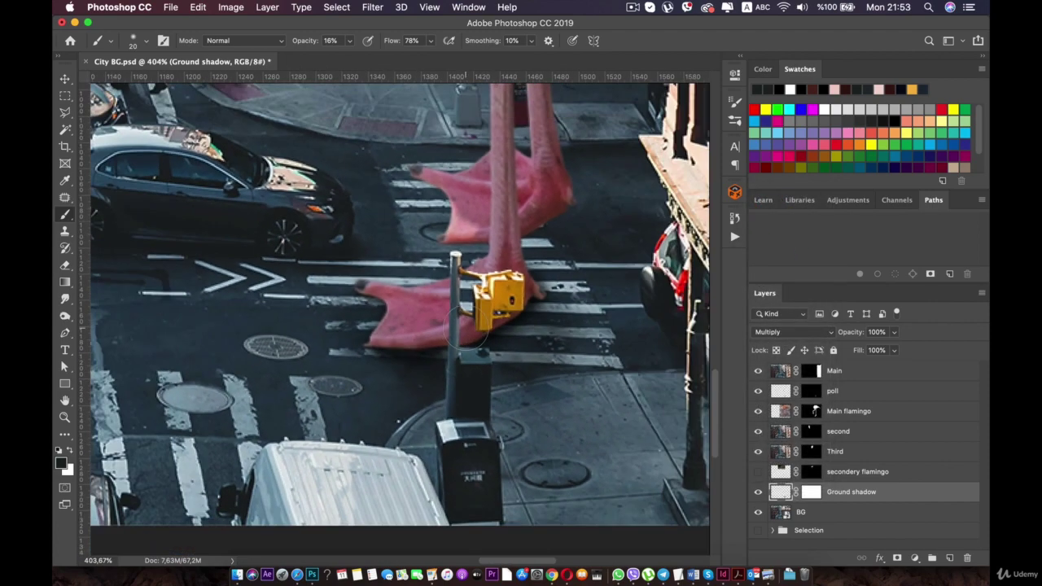
key("space")
left_click_drag(410, 298, 369, 371)
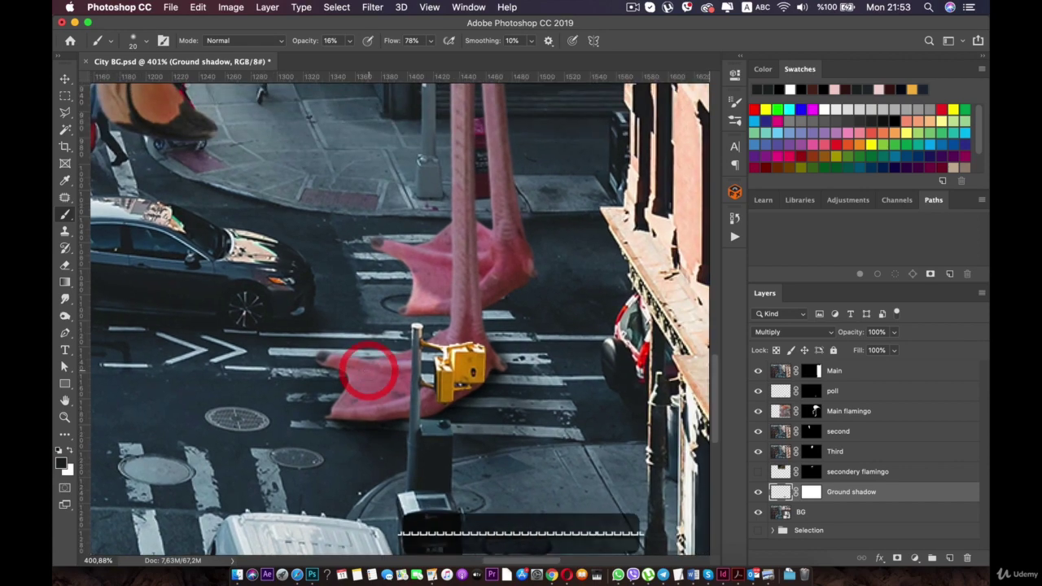
scroll(369, 371, "up", 3)
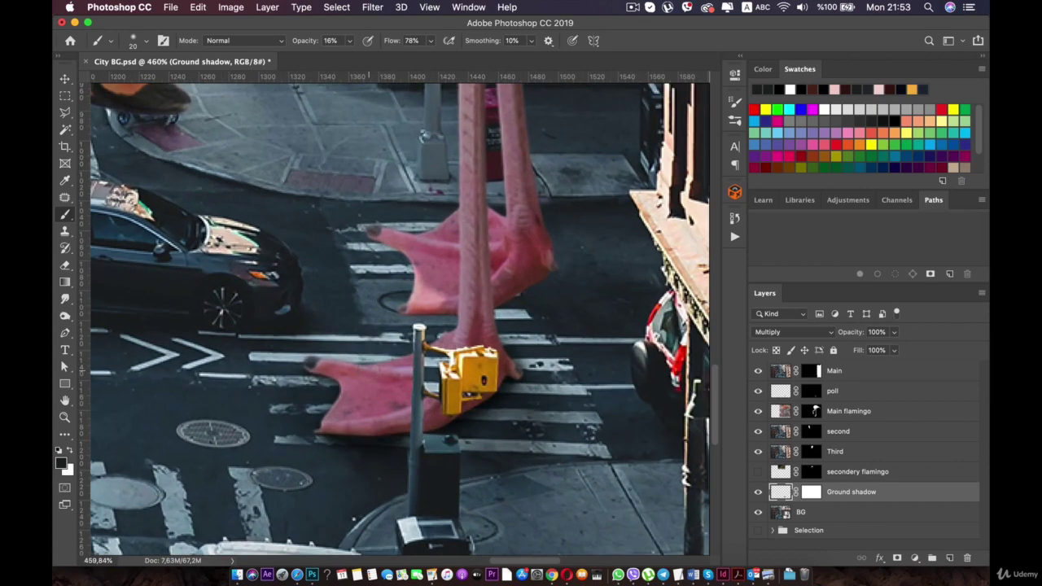
key("space")
left_click_drag(369, 341, 337, 353)
scroll(337, 353, "up", 4)
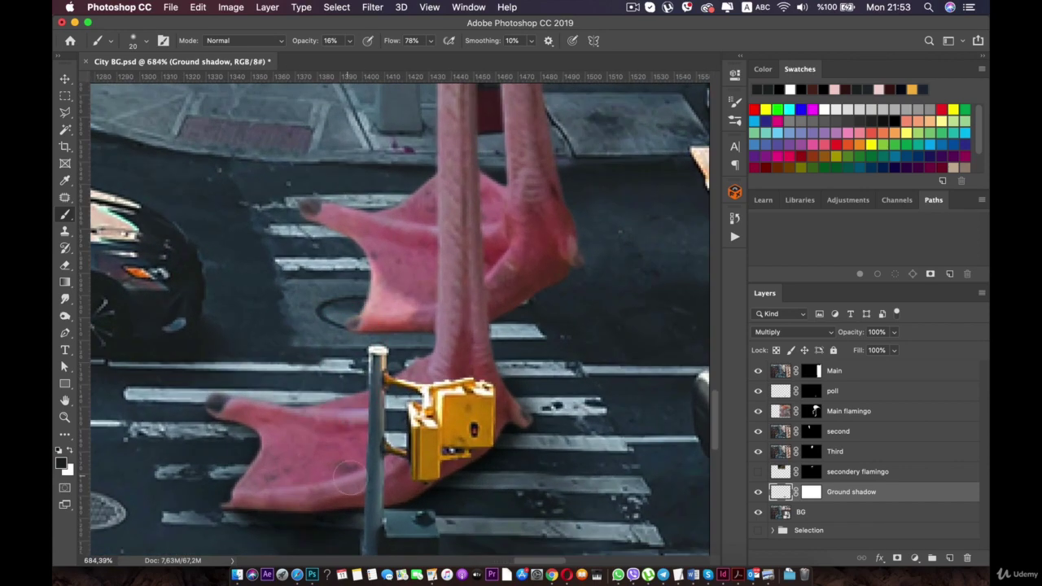
mouse_move(277, 507)
left_mouse_down()
mouse_move(345, 508)
mouse_move(514, 447)
mouse_move(510, 428)
mouse_move(494, 441)
mouse_move(498, 422)
mouse_move(472, 460)
mouse_move(348, 508)
mouse_move(388, 524)
mouse_move(349, 521)
mouse_move(382, 523)
mouse_move(366, 523)
mouse_move(414, 499)
mouse_move(364, 513)
left_mouse_up()
scroll(363, 512, "down", 5)
key("space")
mouse_move(358, 416)
left_mouse_down()
mouse_move(354, 489)
mouse_move(438, 309)
left_mouse_up()
scroll(353, 488, "up", 5)
key("space")
scroll(414, 385, "up", 3)
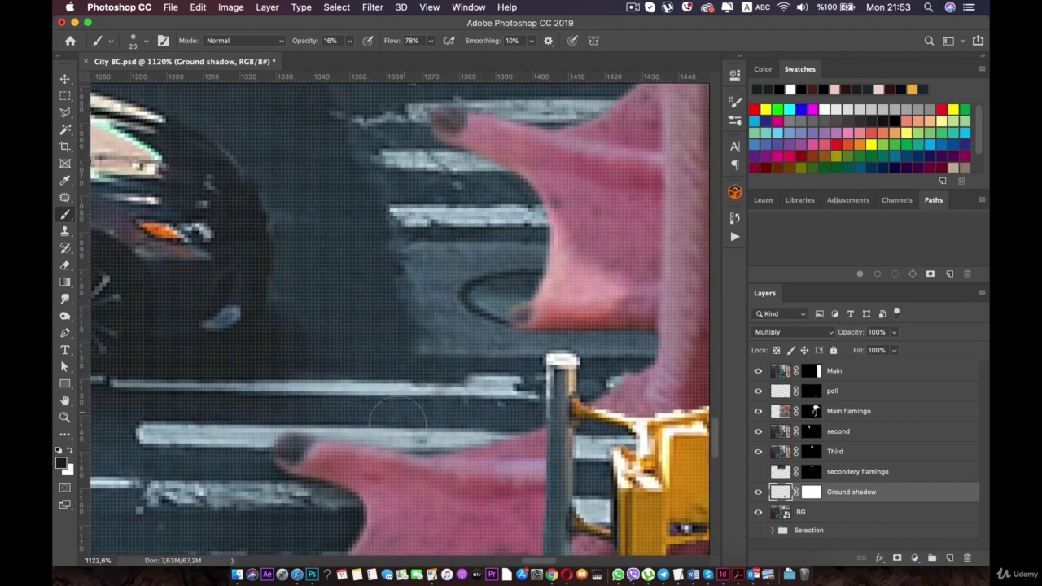
key("space")
left_click_drag(381, 458, 388, 335)
scroll(389, 346, "up", 1)
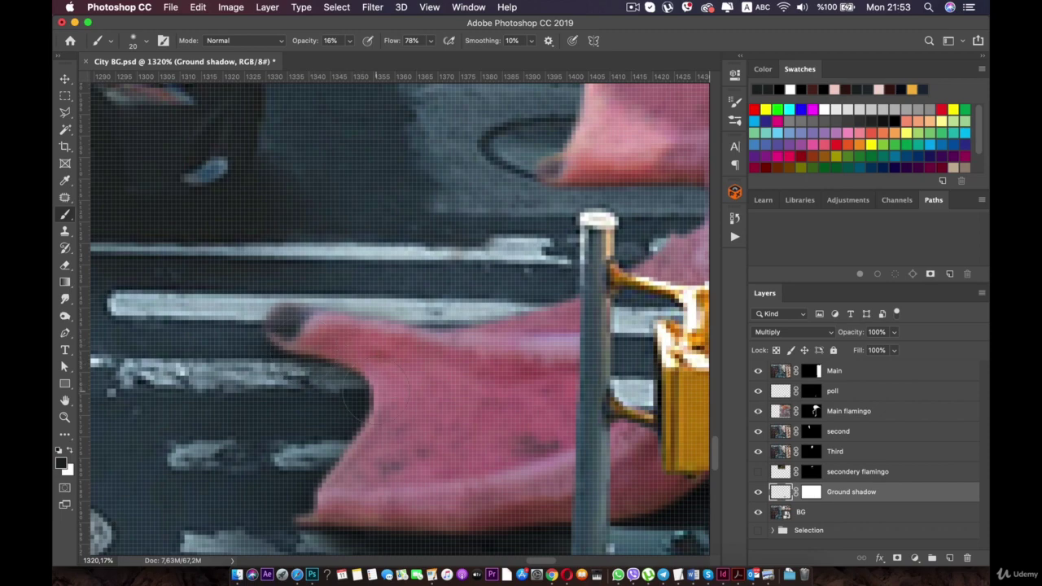
Step: Paint a contact shadow under the rear foot's heel, raising the brush opacity to 54% for a darker stroke
scroll(376, 391, "down", 5)
key("space")
left_click_drag(419, 321, 383, 368)
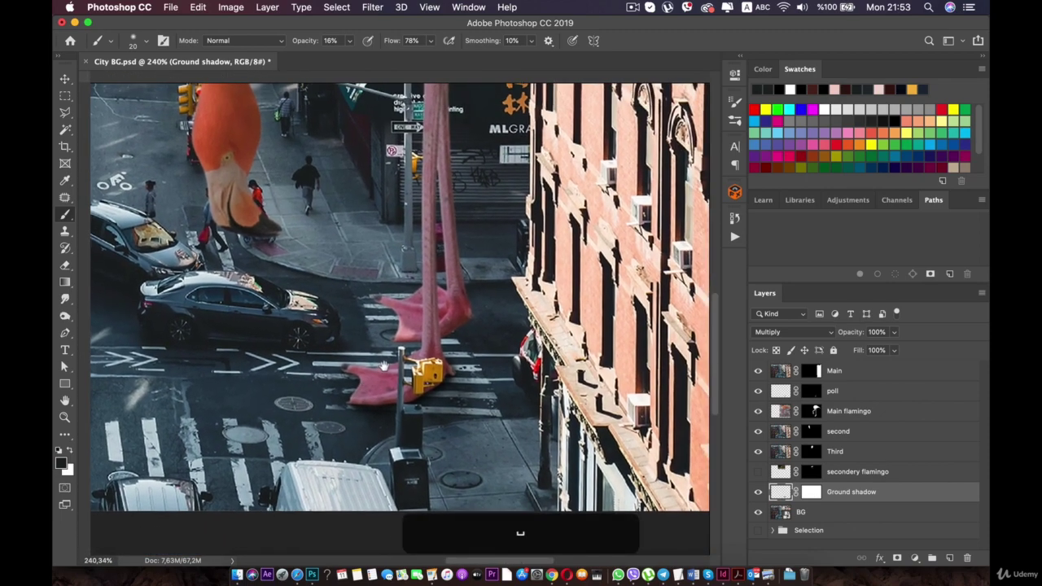
scroll(379, 368, "up", 5)
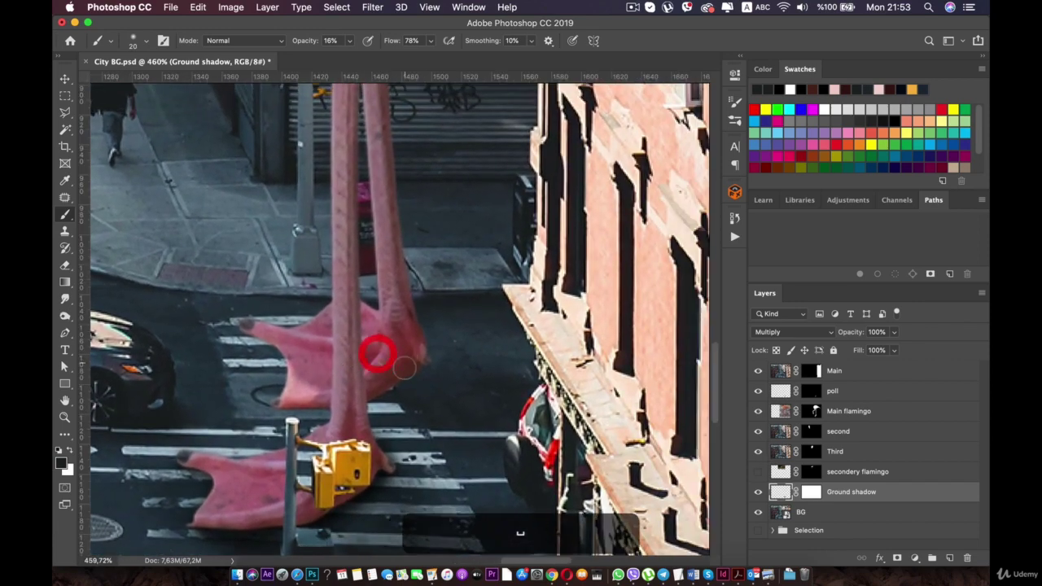
scroll(391, 383, "up", 6)
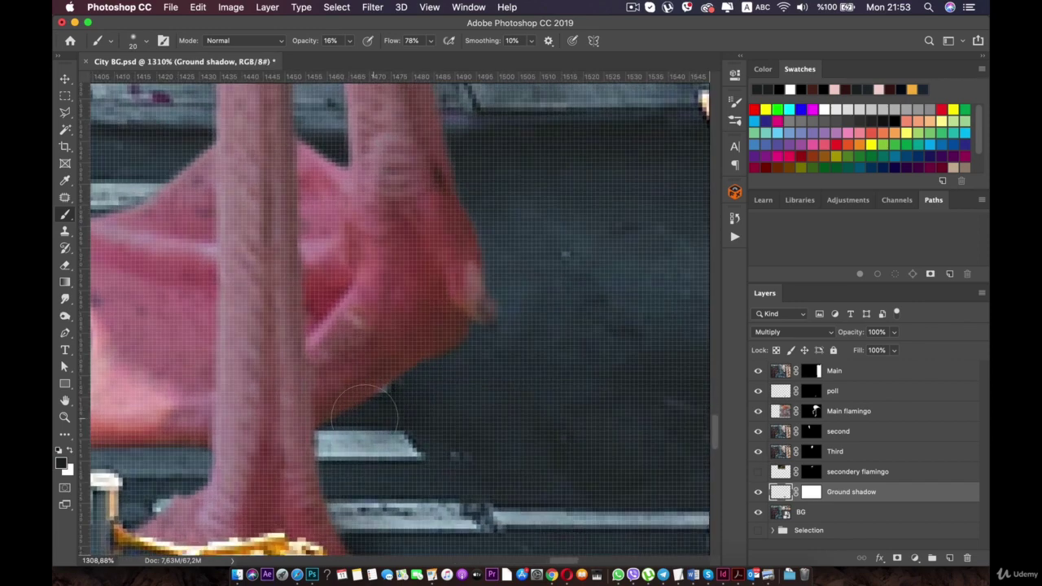
left_click_drag(382, 405, 372, 421)
left_click_drag(347, 44, 374, 61)
mouse_move(385, 385)
left_mouse_down()
mouse_move(333, 419)
mouse_move(385, 385)
left_mouse_up()
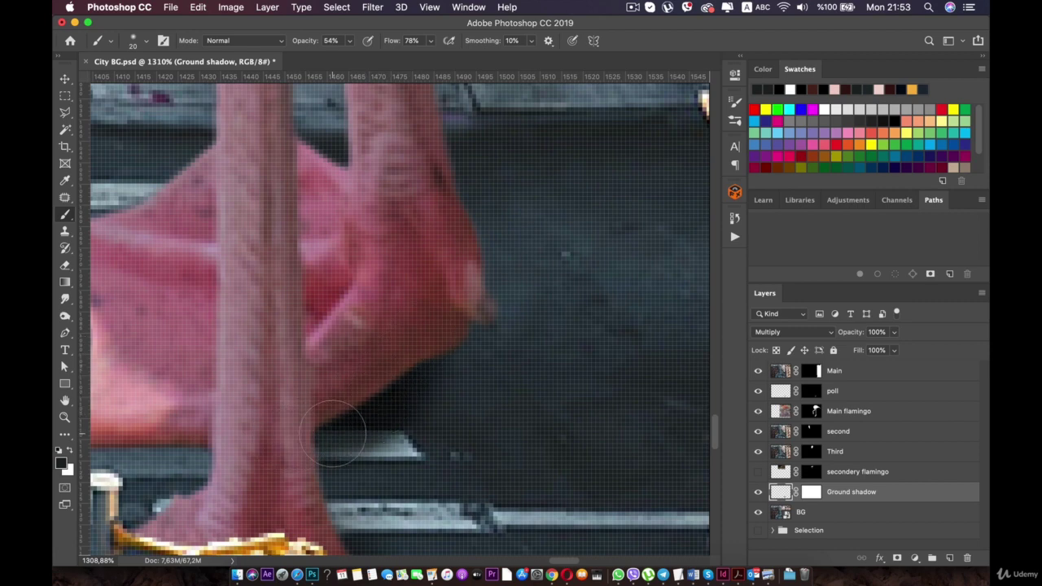
Step: Lower the brush opacity to 24% and spread the rear heel's shadow over the road and white stripe
left_click(348, 41)
left_click_drag(348, 56, 331, 55)
left_click_drag(389, 428, 402, 449)
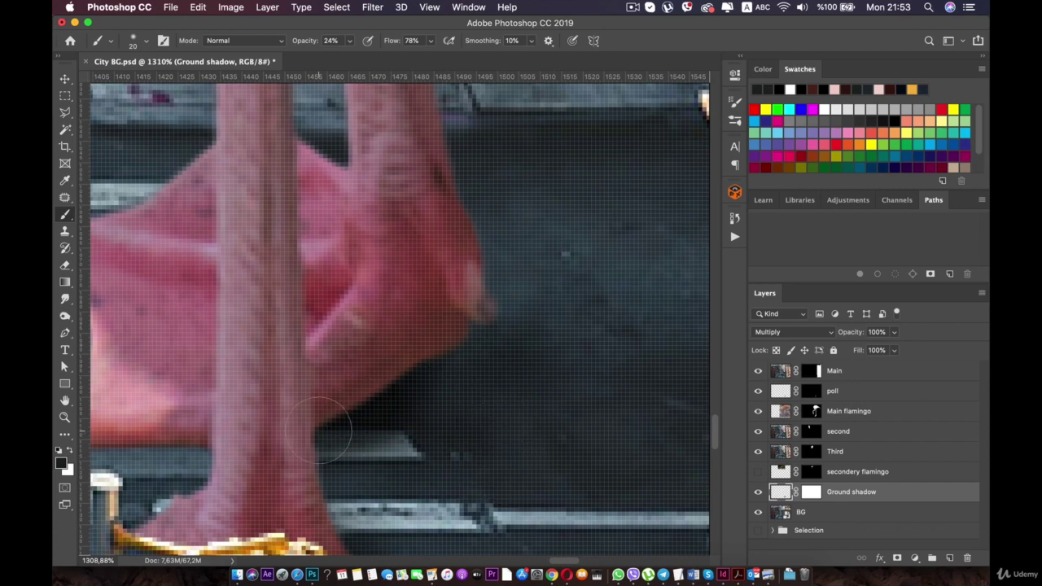
Step: Try shading around the rear foot's webbing and lower toe with the 20 px brush, and undo the strokes
mouse_move(265, 398)
left_mouse_down()
mouse_move(465, 310)
mouse_move(517, 310)
left_mouse_up()
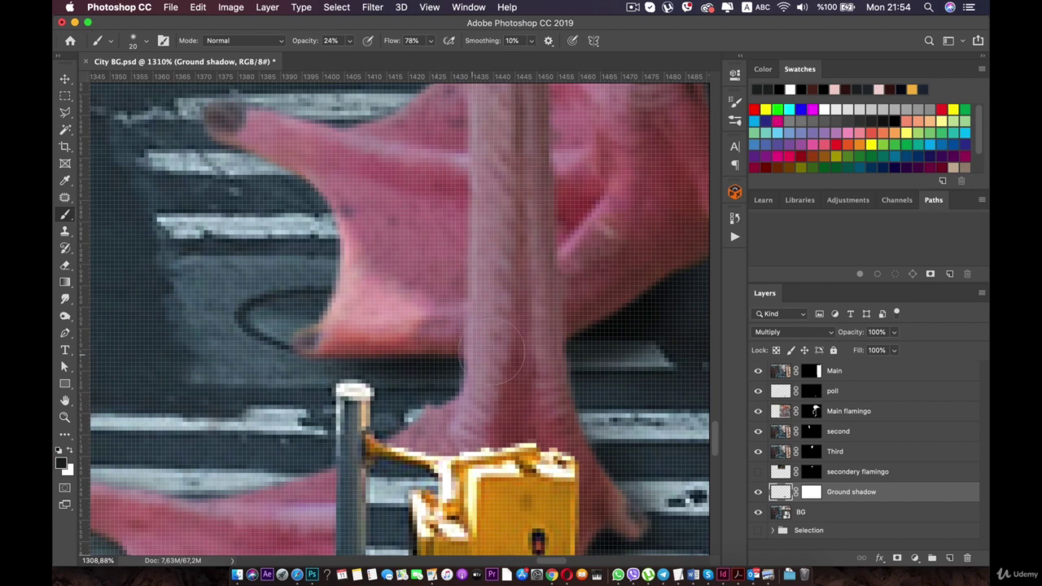
left_click_drag(407, 249, 440, 310)
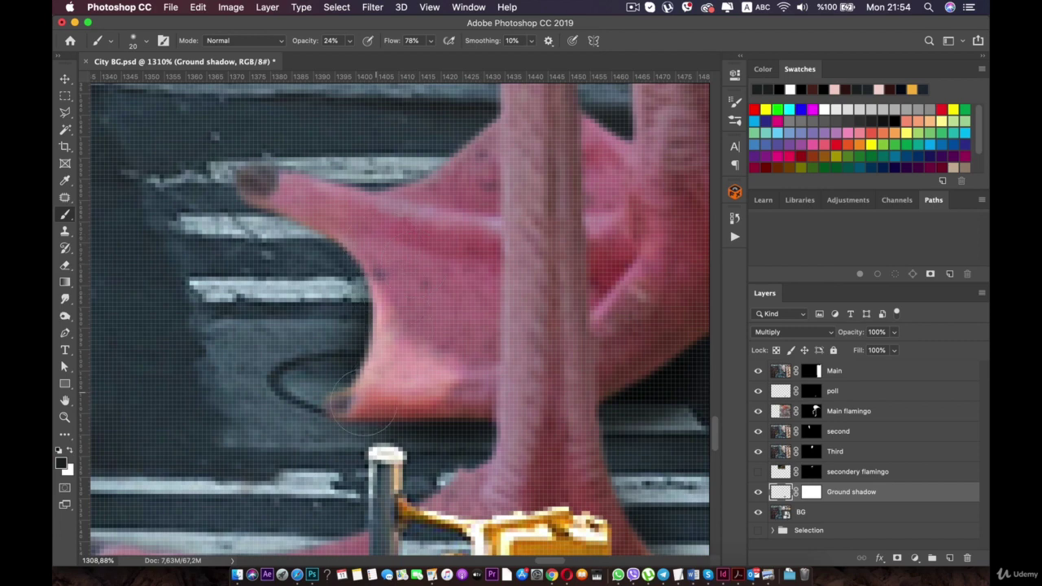
left_click_drag(345, 417, 368, 423)
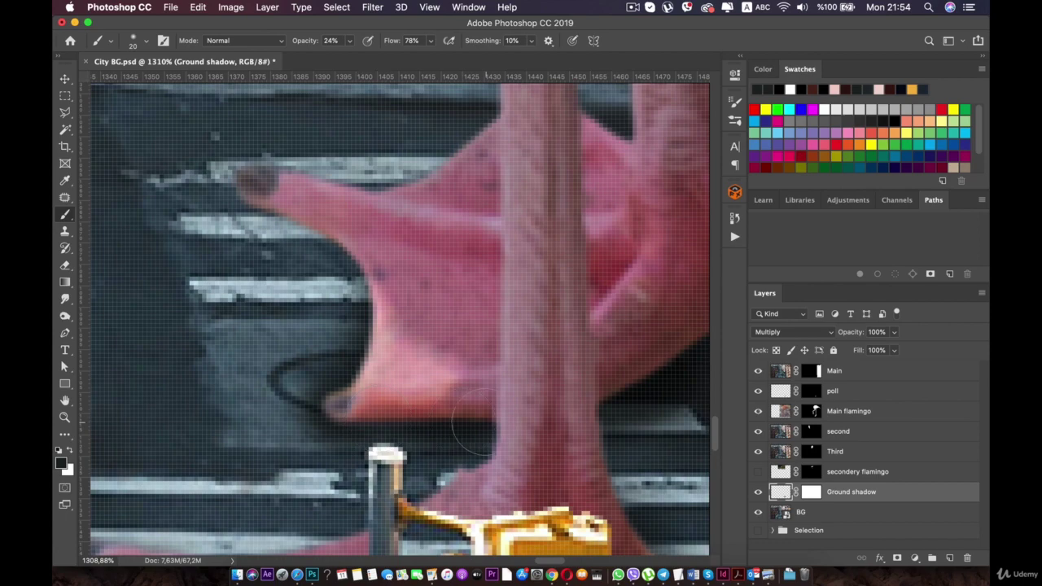
scroll(482, 420, "down", 10)
scroll(422, 343, "up", 5)
key("space")
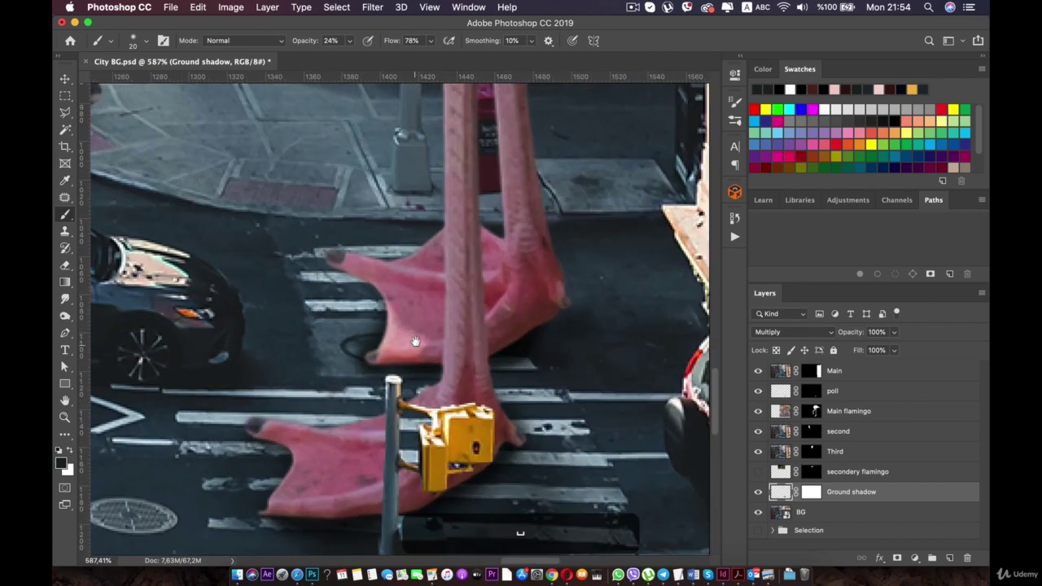
scroll(424, 346, "up", 3)
key("super+z")
key("z")
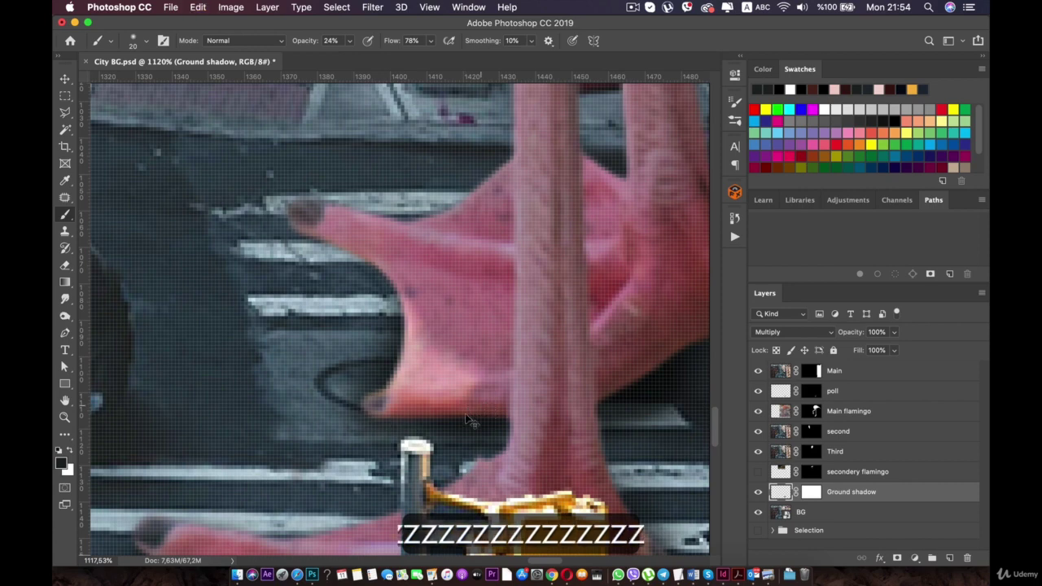
Step: Reduce the brush to 14 px and repaint the shadow under the rear foot's lower toe and webbing
right_click(457, 403)
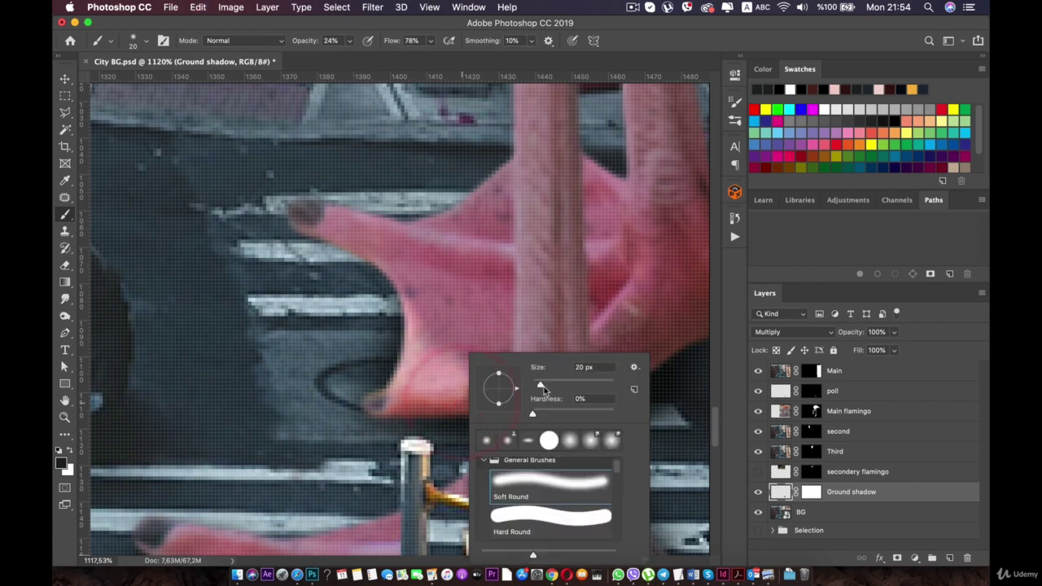
left_click(538, 388)
left_click(403, 405)
left_click_drag(379, 411, 416, 391)
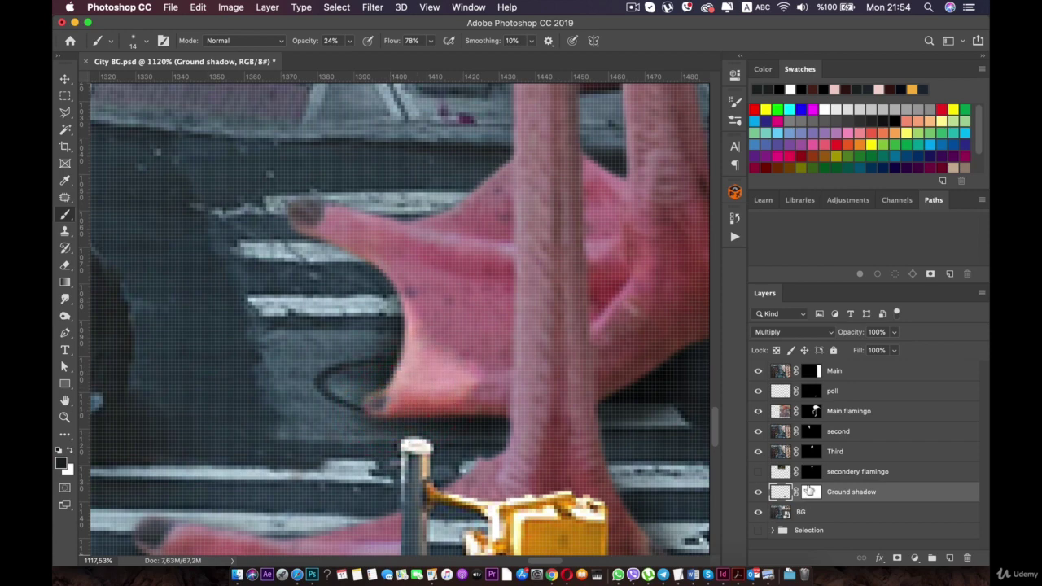
Step: Fade the shadow beside the rear foot's webbing on the Ground shadow mask, and return to the layer's pixels
left_click(810, 491)
left_click_drag(393, 359, 404, 343)
mouse_move(378, 366)
left_mouse_down()
mouse_move(399, 348)
mouse_move(367, 377)
left_mouse_up()
left_click(780, 492)
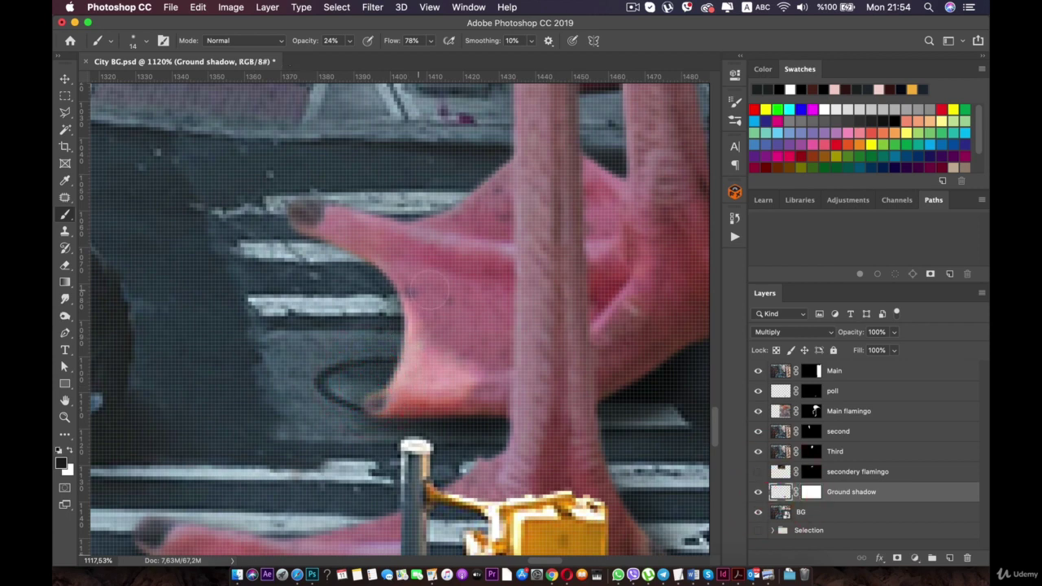
Step: Reduce the brush to 11 px and paint a thin contact shadow along the underside of the rear foot's upper toe
mouse_move(418, 298)
left_mouse_down()
mouse_move(419, 327)
mouse_move(424, 303)
mouse_move(410, 328)
mouse_move(412, 358)
mouse_move(385, 372)
mouse_move(380, 404)
left_mouse_up()
scroll(399, 309, "up", 6)
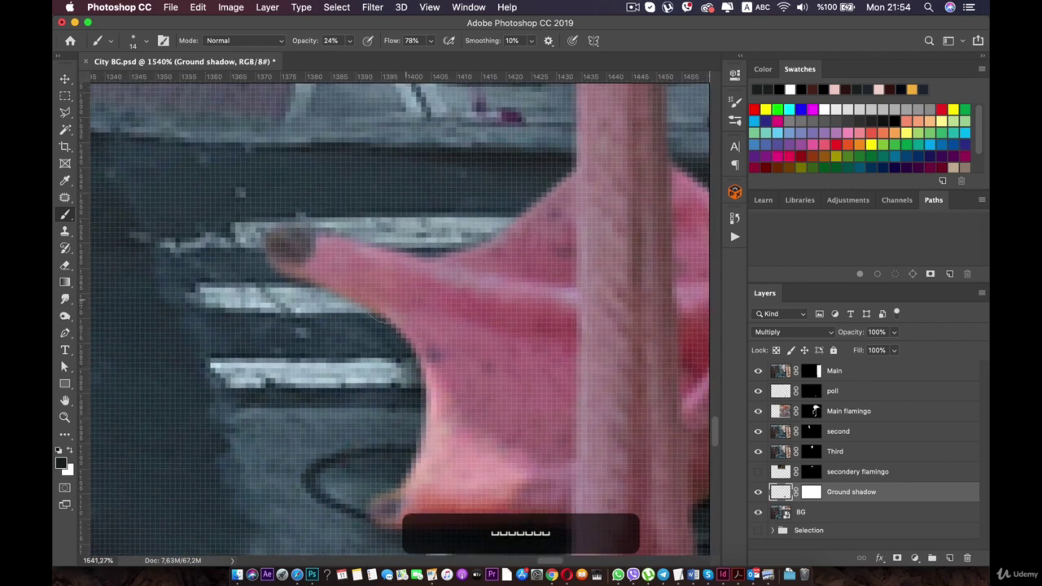
right_click(383, 281)
left_click_drag(464, 315, 460, 316)
left_click(309, 272)
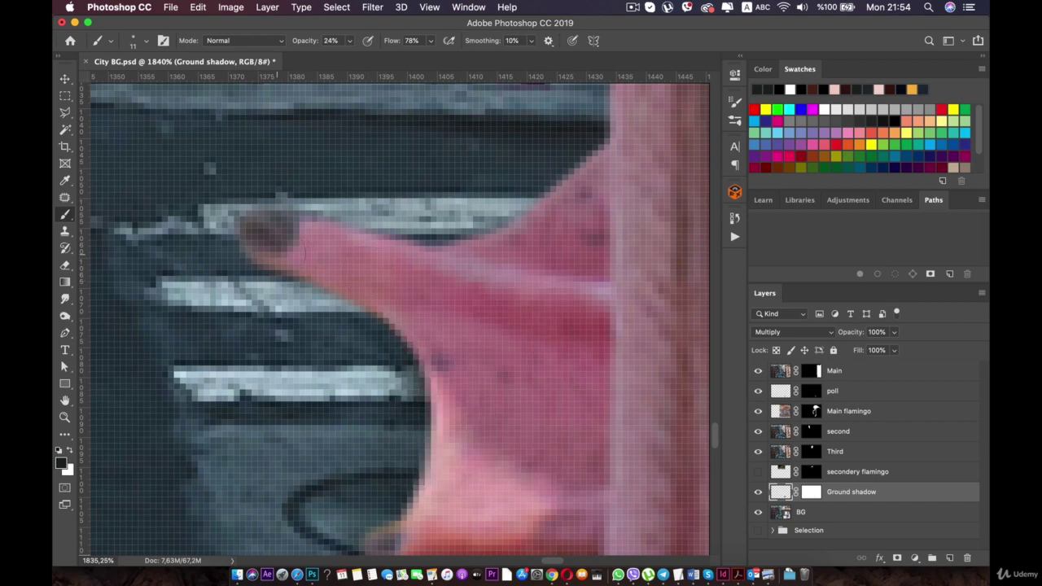
left_click_drag(309, 271, 324, 276)
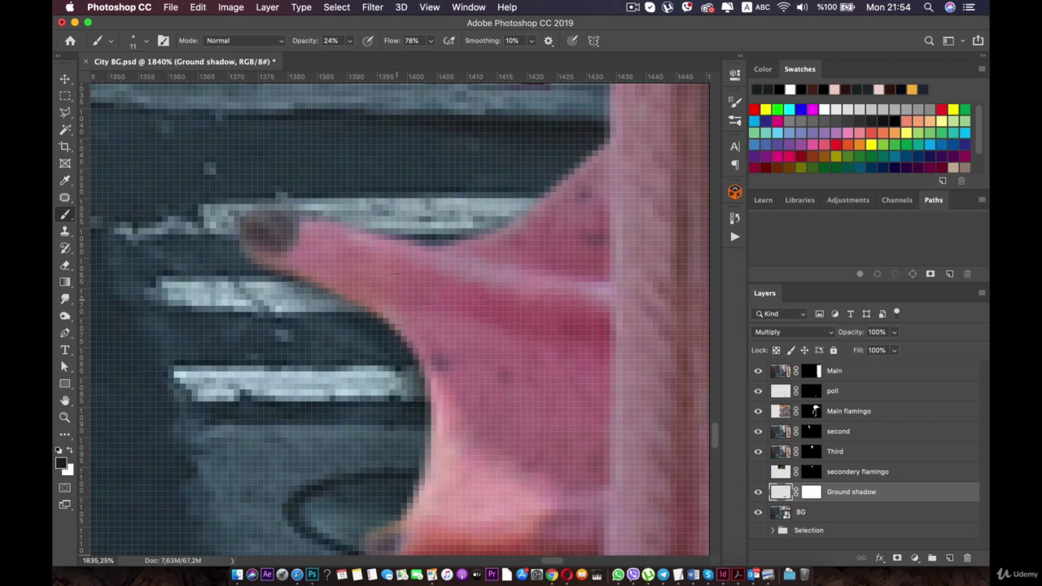
left_click_drag(347, 289, 326, 259)
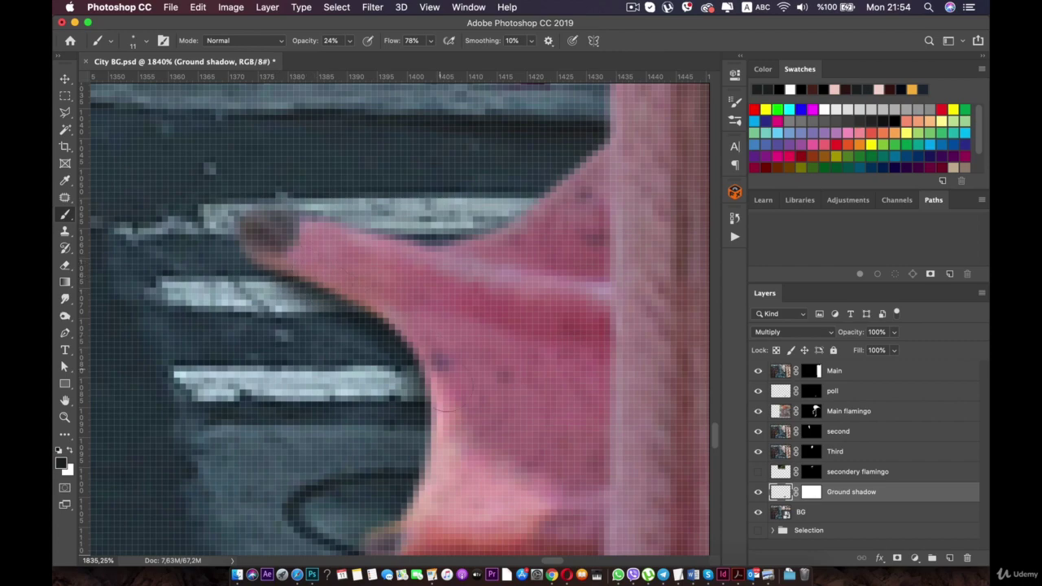
Step: Activate the Ground shadow layer mask, try fading the shadow beneath the front foot at 24% opacity, and undo the stroke
scroll(458, 397, "down", 10)
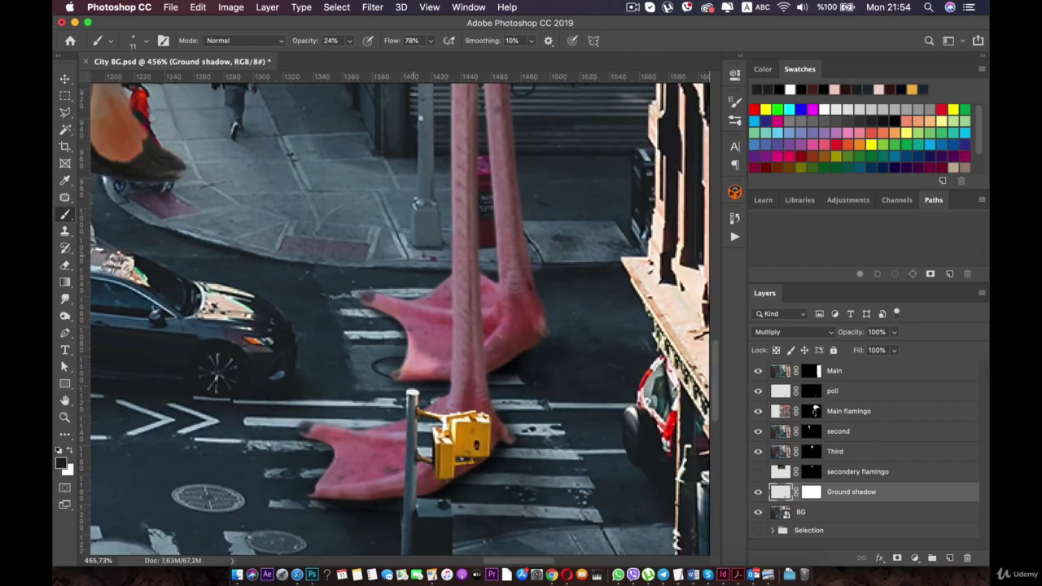
scroll(378, 403, "up", 5)
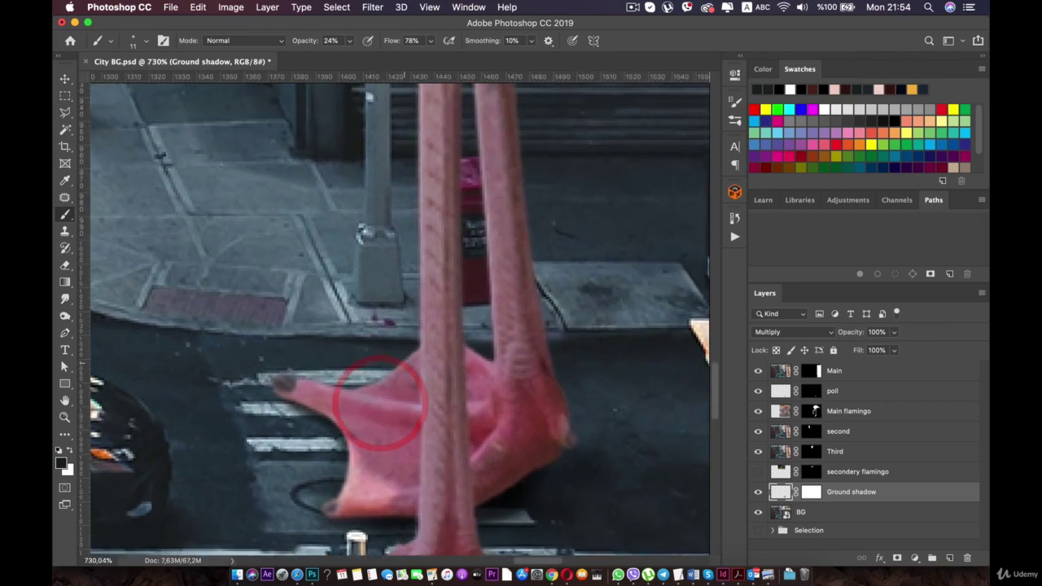
scroll(379, 403, "up", 2)
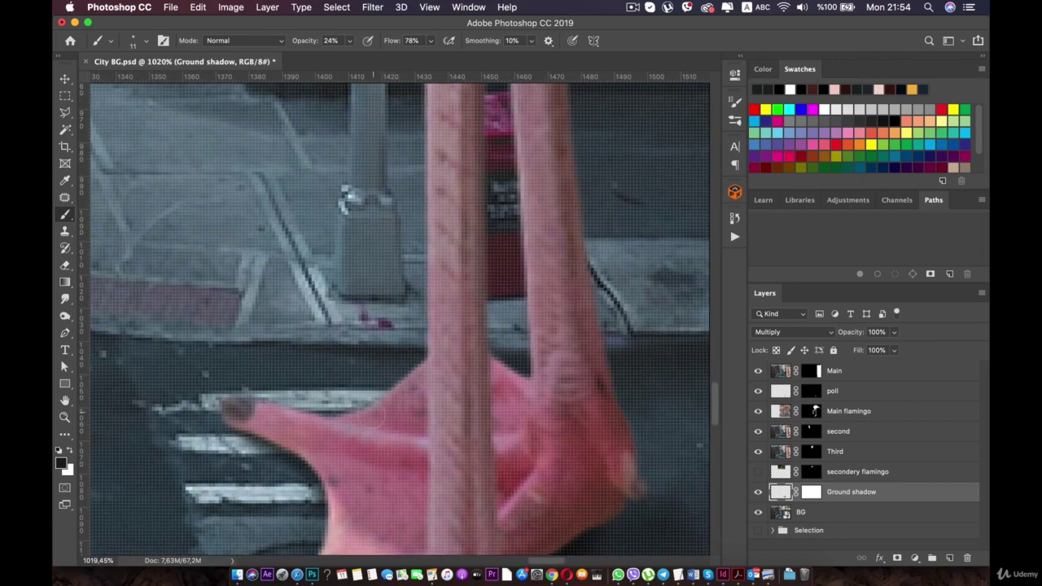
scroll(360, 419, "down", 10)
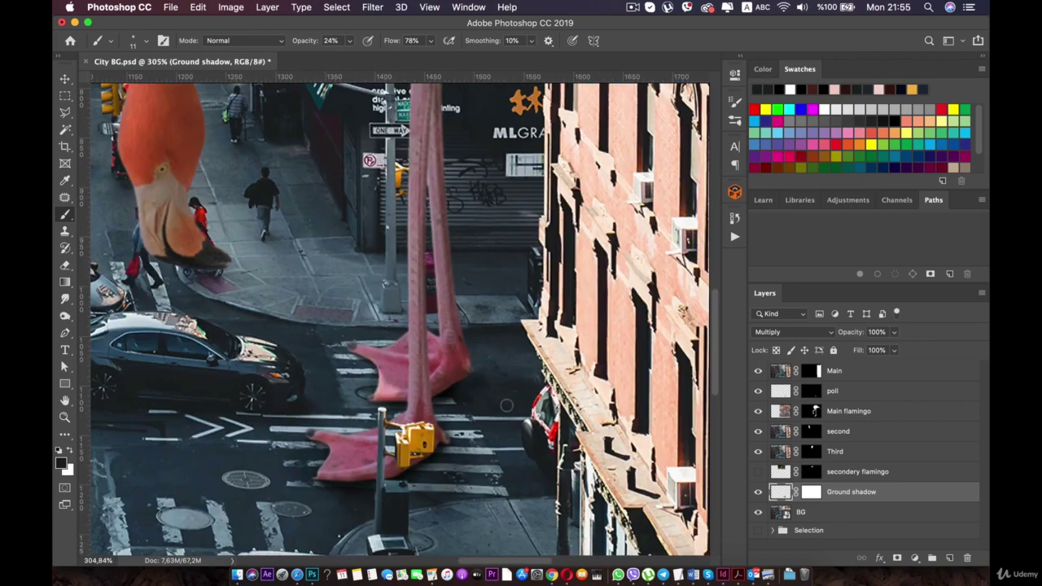
scroll(384, 403, "up", 4)
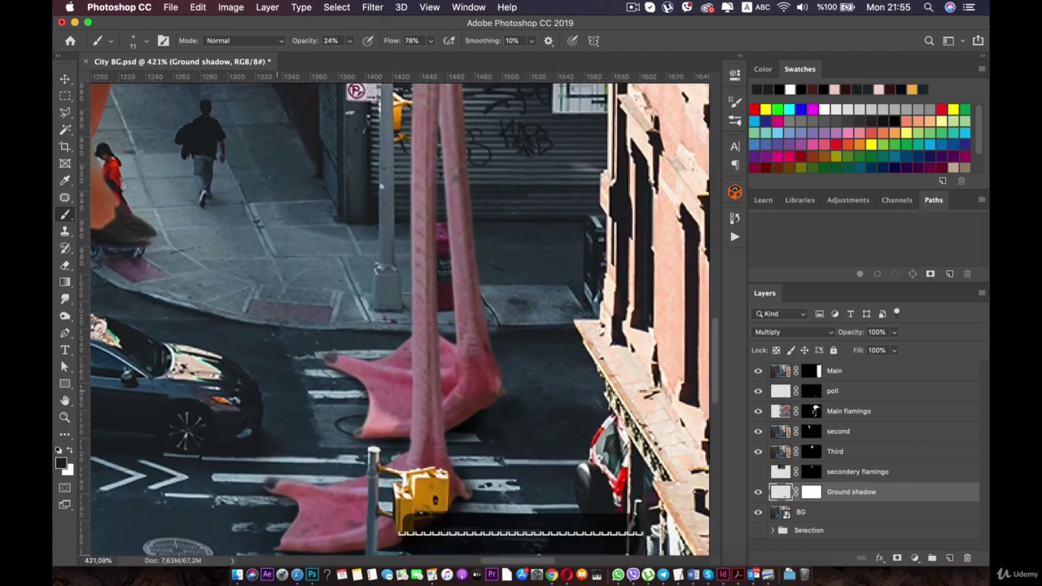
scroll(384, 322, "up", 5)
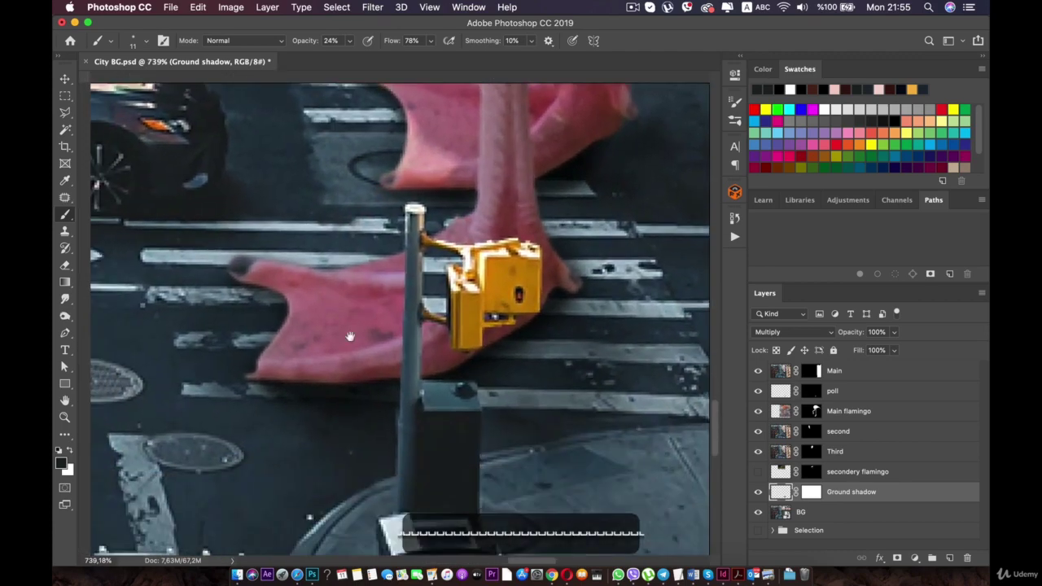
scroll(329, 410, "up", 2)
left_click(812, 492)
left_click_drag(327, 396, 367, 397)
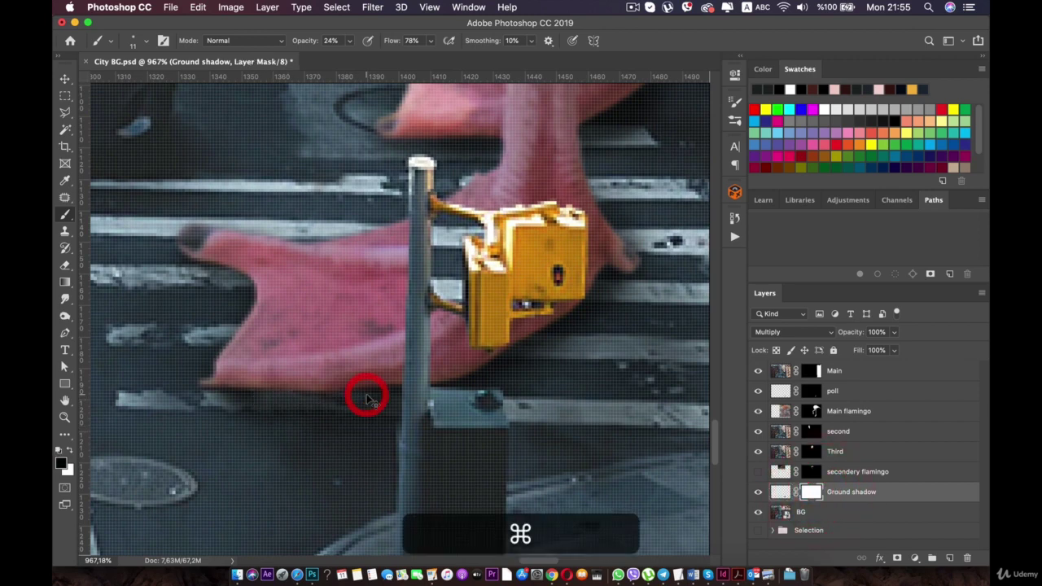
key("super+z")
Step: Lower the brush opacity to 11%, enlarge the brush to 46 px, and softly fade the shadow beneath the front foot on the mask
left_click(351, 41)
left_click_drag(349, 58, 343, 58)
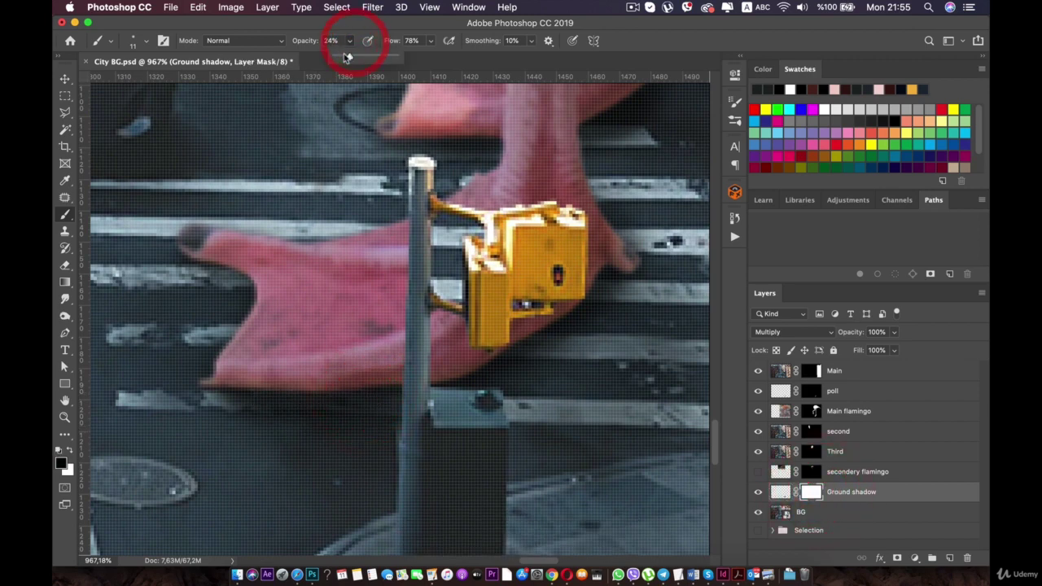
left_click(338, 56)
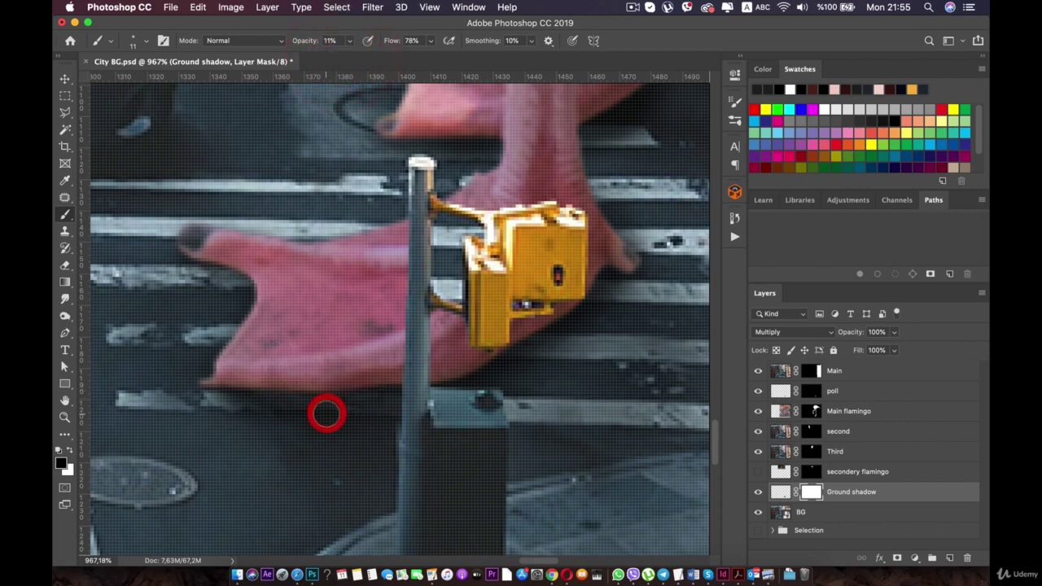
left_click(328, 413)
key("super+z")
left_click(314, 456)
right_click(302, 426)
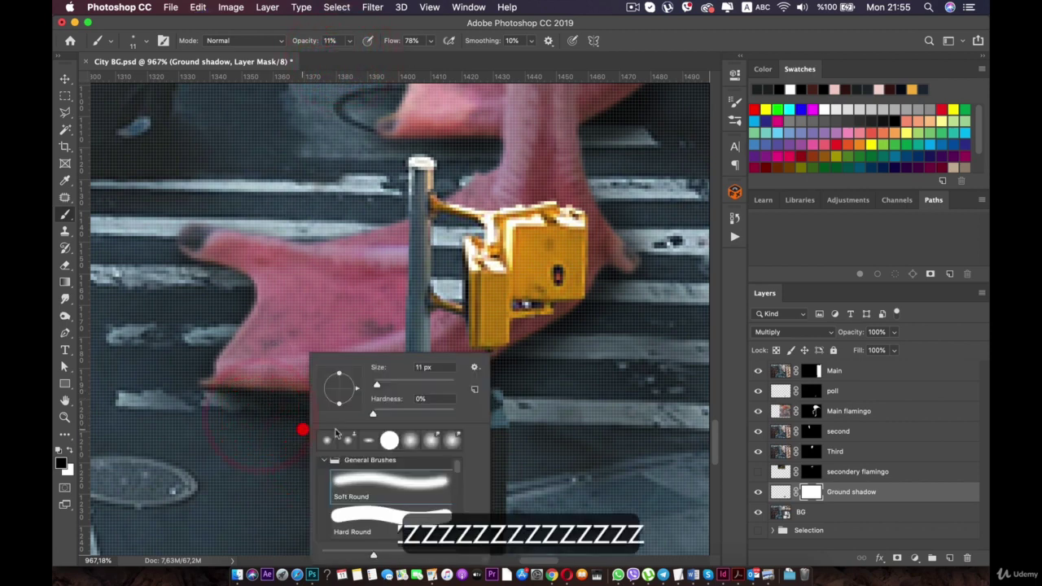
left_click(262, 437)
Step: Return to the Ground shadow layer's pixels and paint a faint shadow on the road beside the rear foot's heel
scroll(336, 450, "down", 5)
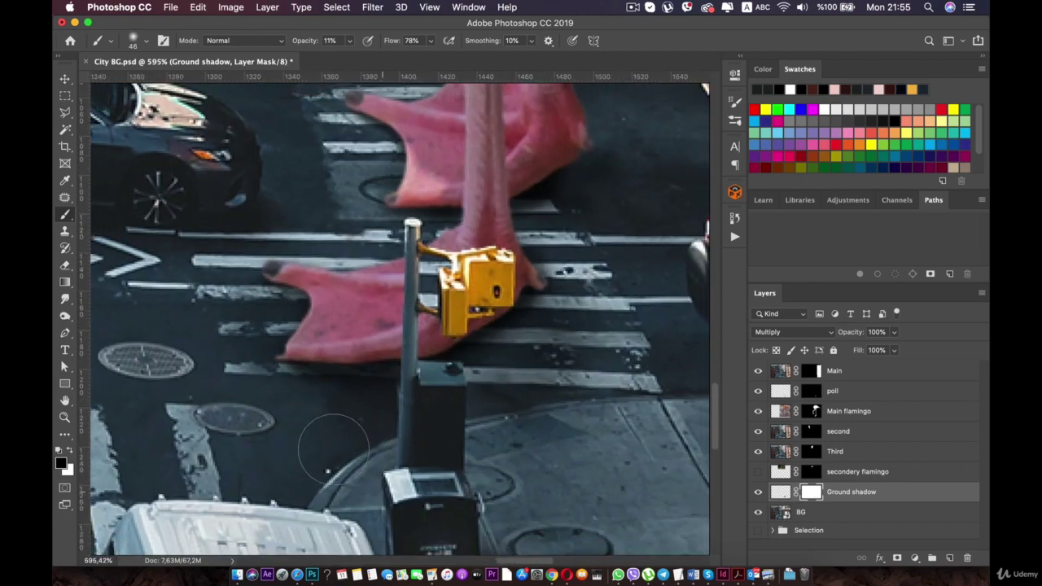
scroll(333, 448, "down", 8)
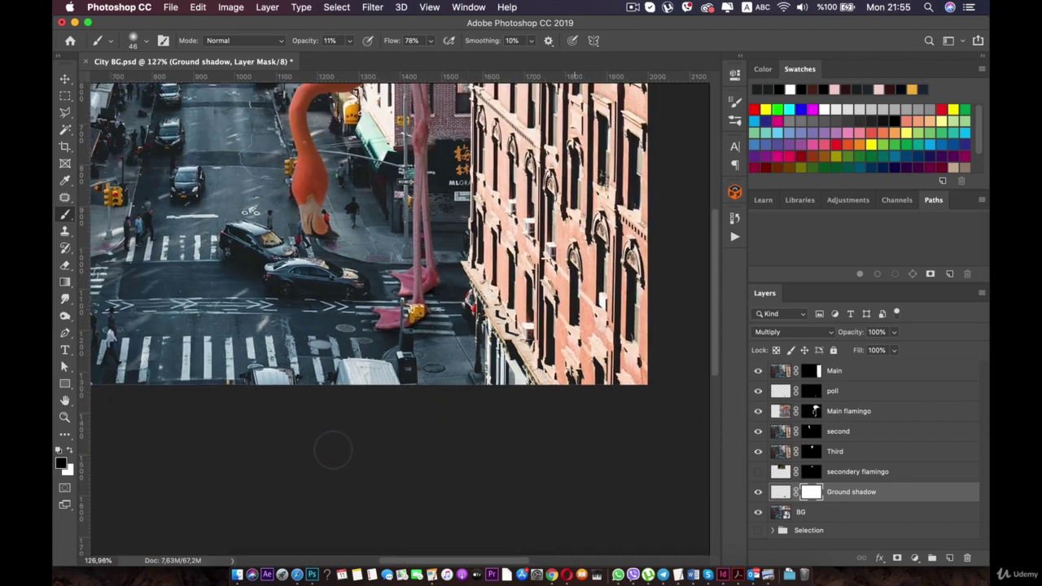
scroll(333, 449, "down", 1)
scroll(333, 450, "down", 2)
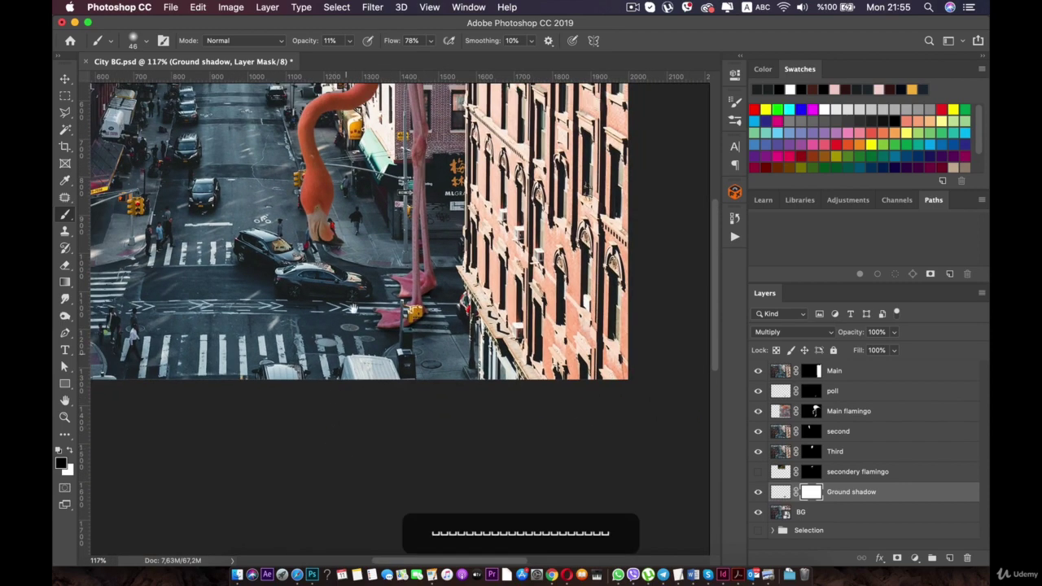
left_click_drag(353, 298, 330, 359)
scroll(427, 361, "up", 4)
left_click_drag(427, 362, 360, 335)
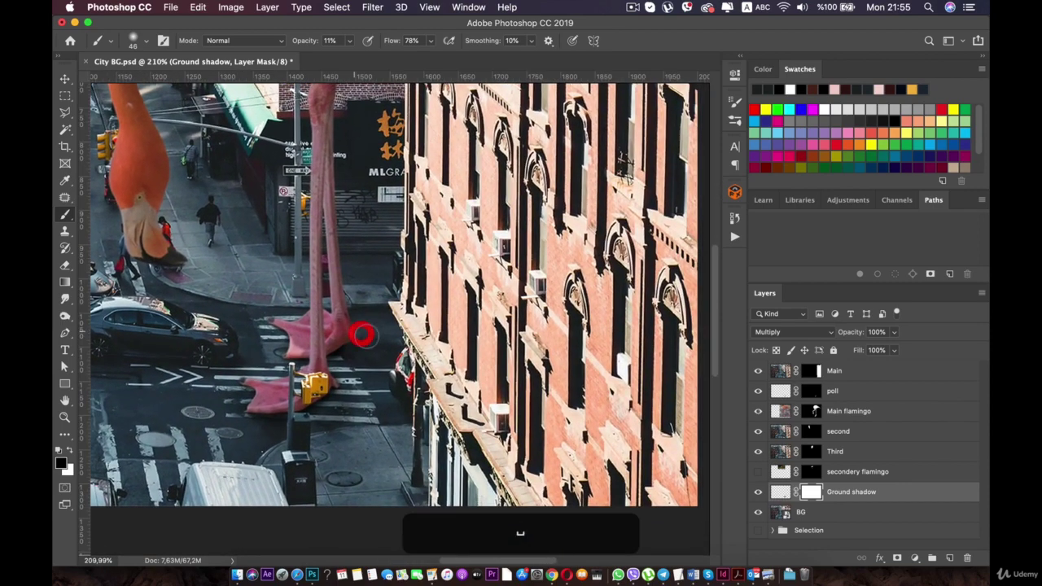
scroll(365, 340, "up", 5)
left_click_drag(326, 375, 343, 346)
scroll(327, 383, "up", 2)
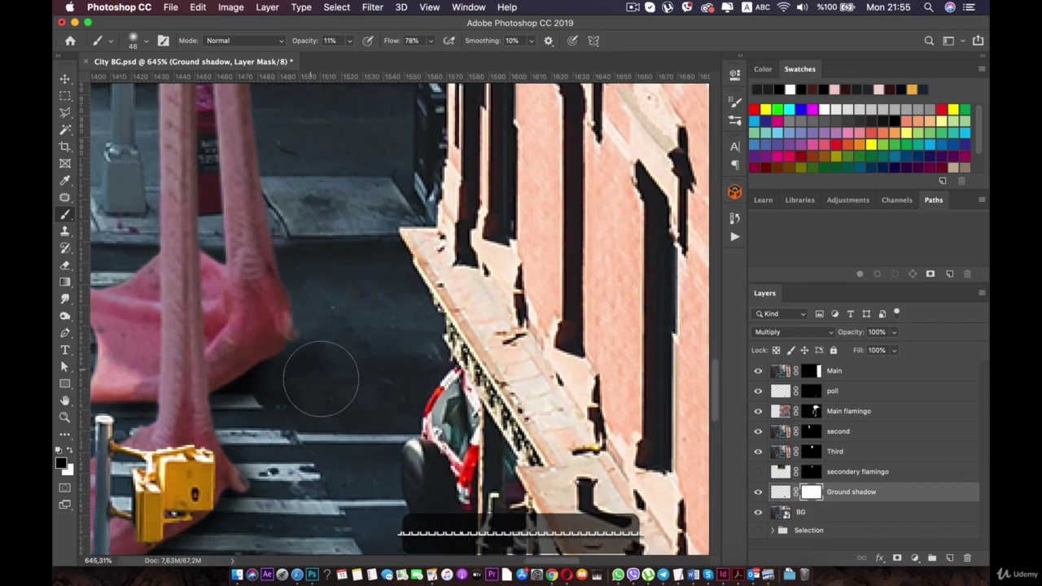
left_click(779, 492)
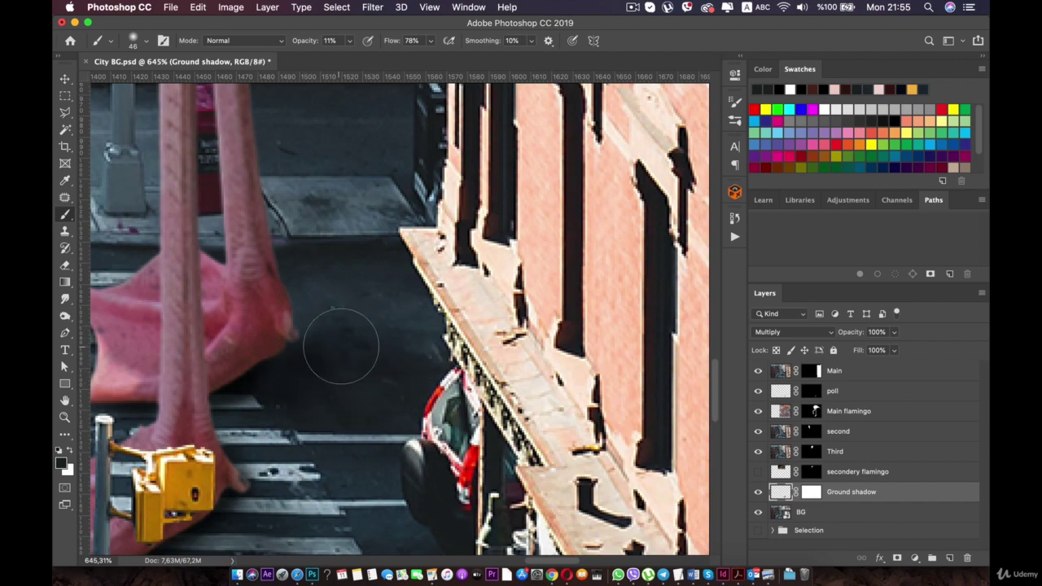
Step: Extend the soft shadow over the road and crosswalk beside both feet with the 46 px brush at 11% opacity
scroll(407, 455, "down", 5)
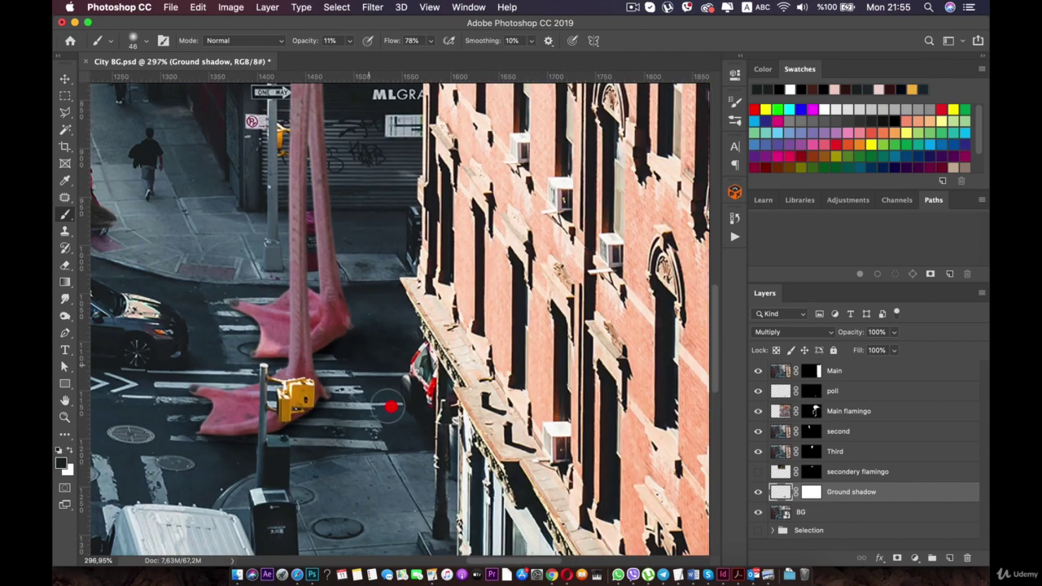
left_click_drag(378, 402, 366, 412)
mouse_move(377, 419)
left_mouse_down()
mouse_move(359, 411)
mouse_move(329, 433)
left_mouse_up()
left_click(348, 353)
left_click_drag(336, 394, 309, 439)
left_click(391, 426)
Step: Examine the flamingo and its ground shadows against the whole street scene
scroll(391, 431, "down", 5)
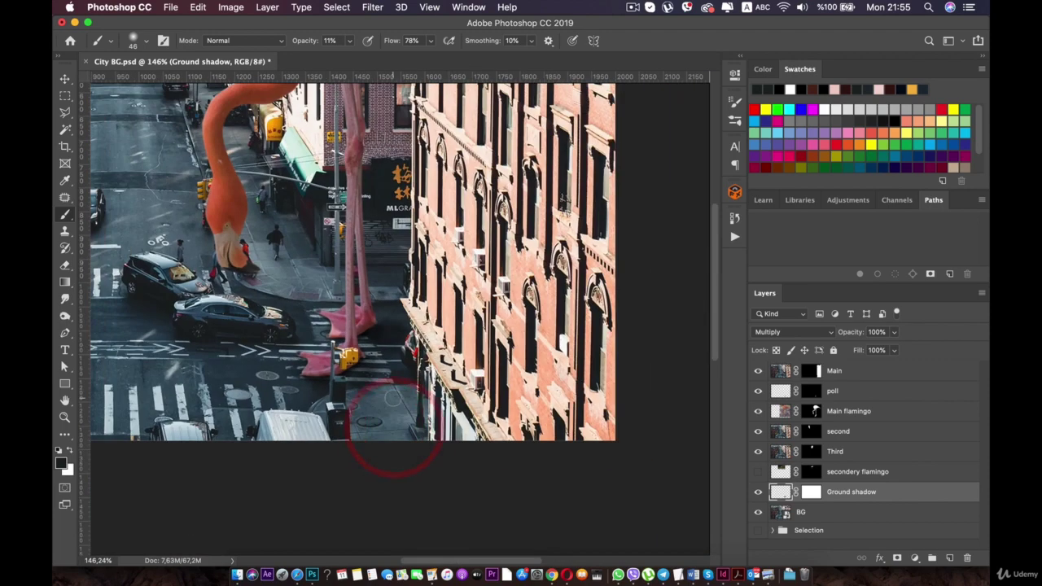
left_click_drag(295, 291, 375, 411)
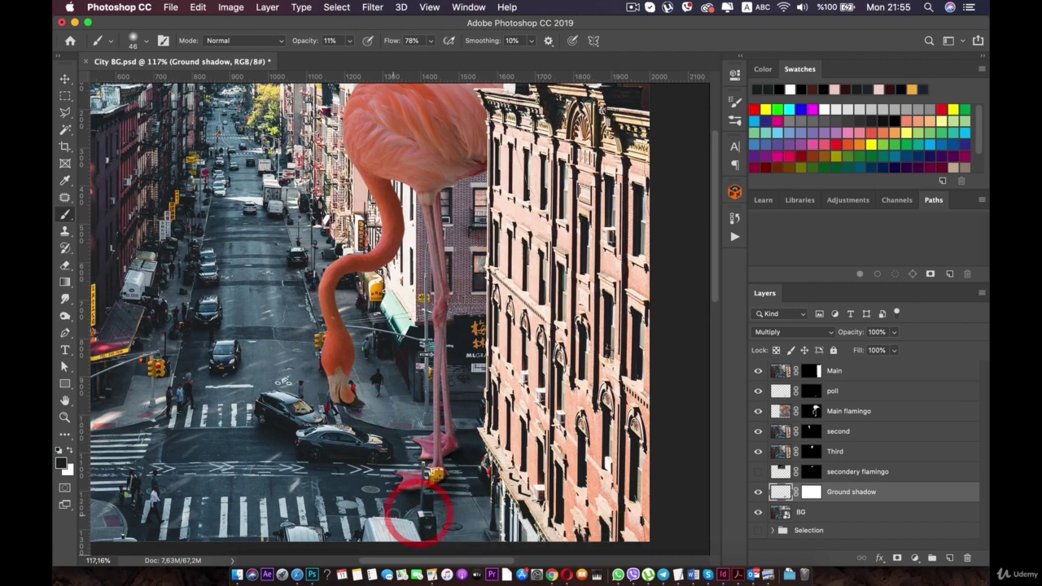
left_click(419, 515)
scroll(415, 513, "down", 4)
left_click(459, 356)
scroll(456, 358, "up", 4)
left_click_drag(317, 361, 321, 319)
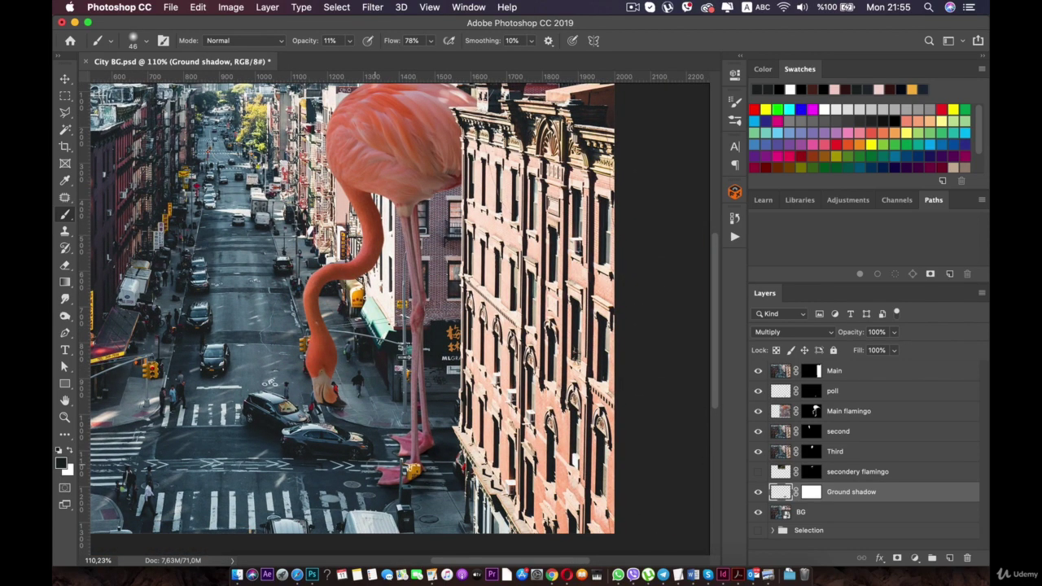
Step: Add a new layer above Main flamingo, clip it to that layer, and name it Legs shadow
left_click(65, 79)
left_click(358, 133)
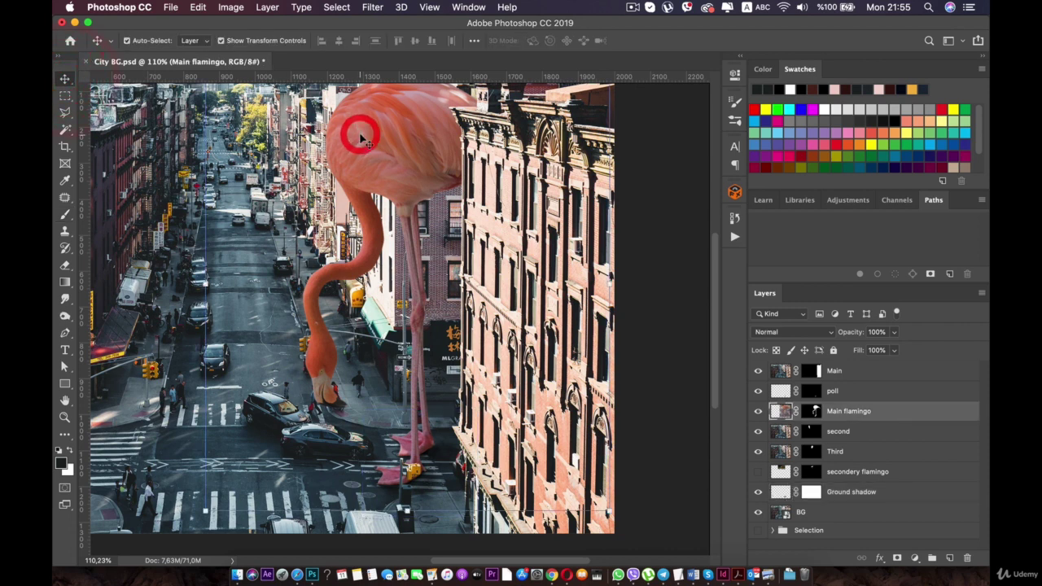
left_click(949, 560)
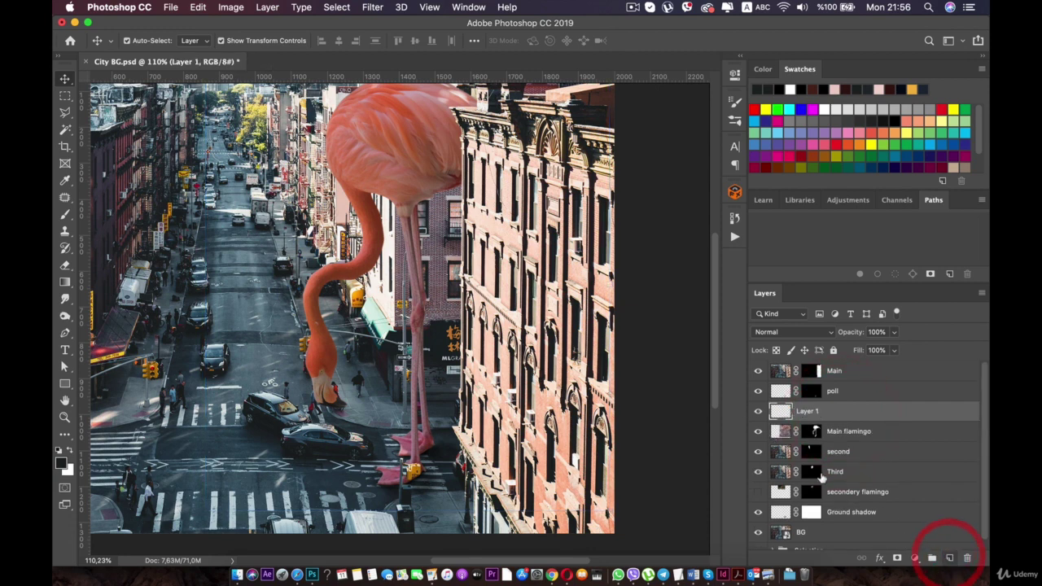
left_click(784, 421, "alt")
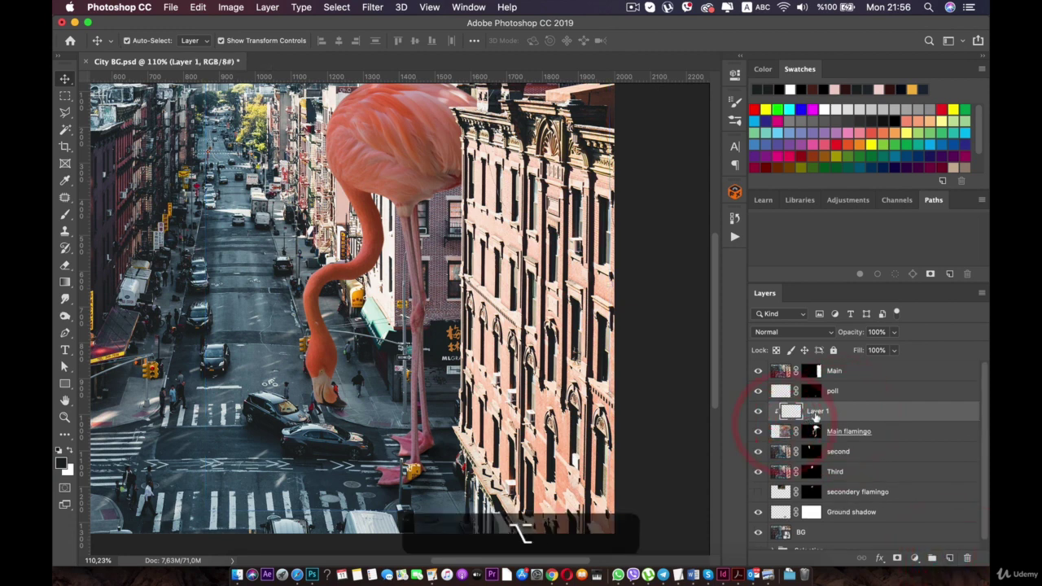
double_click(816, 411)
type("Legs")
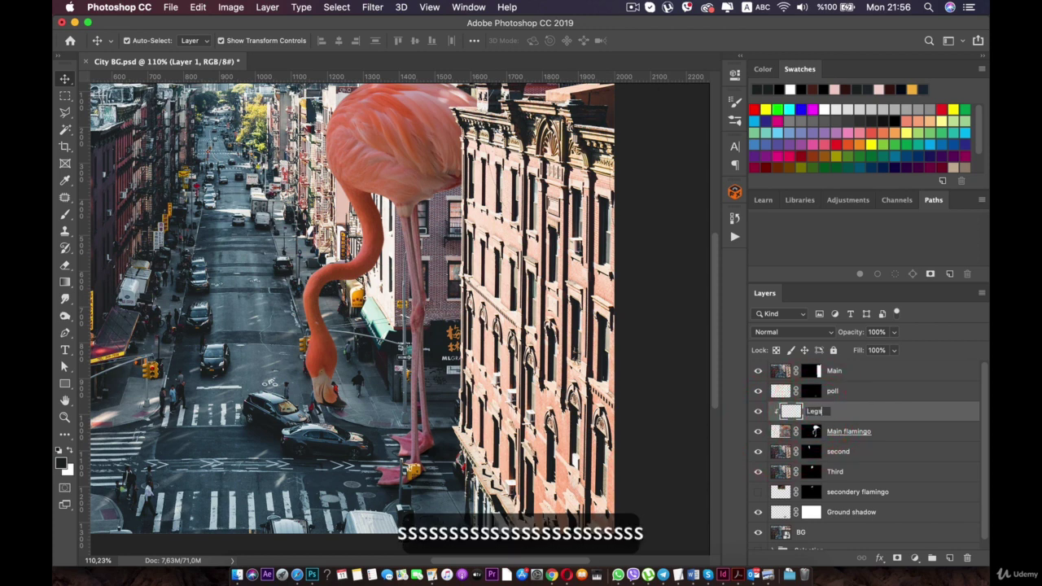
type(" shadow")
key("Return")
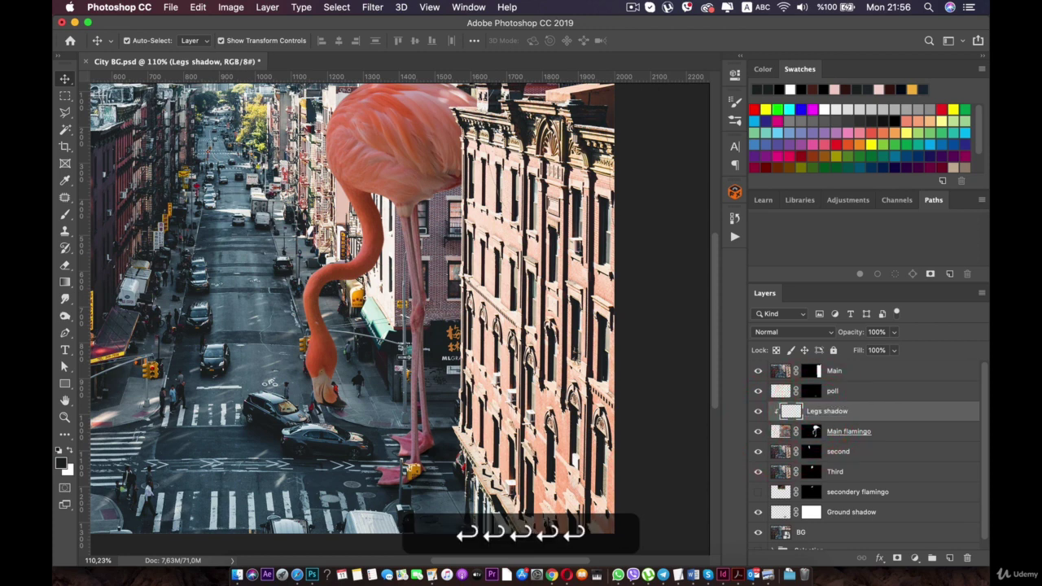
Step: Set the Legs shadow layer's blend mode to Overlay
scroll(432, 422, "up", 4)
left_click_drag(429, 421, 399, 232)
scroll(382, 324, "up", 5)
left_click_drag(354, 385, 366, 331)
scroll(371, 327, "up", 6)
left_click(831, 332)
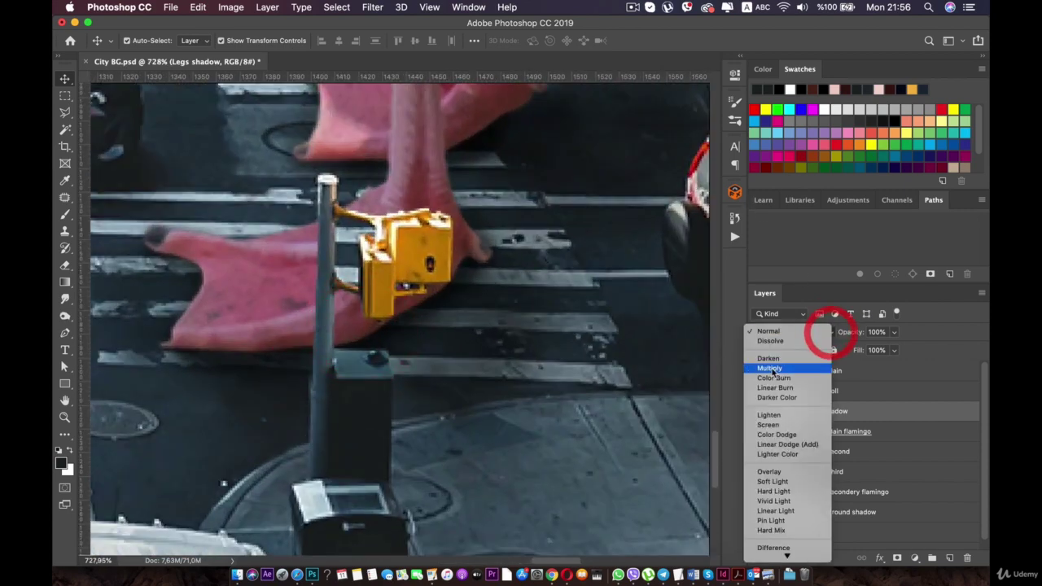
left_click(769, 471)
Step: Switch to the Brush tool and reduce the soft round brush to 14 px for shading the front foot
scroll(277, 358, "up", 2)
left_click_drag(397, 348, 319, 398)
scroll(477, 378, "up", 3)
left_click_drag(485, 372, 646, 353)
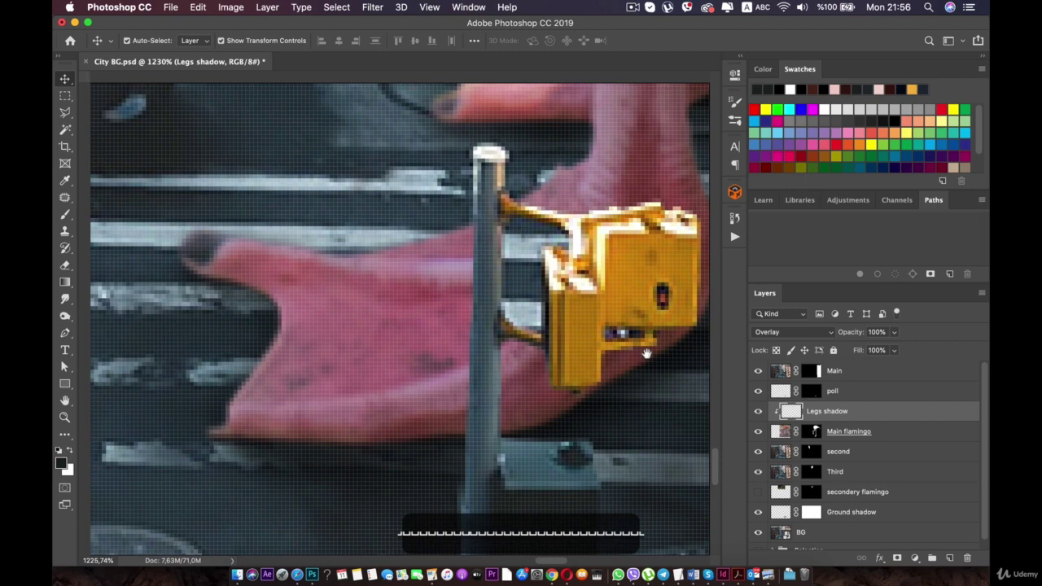
left_click(65, 214)
right_click(382, 352)
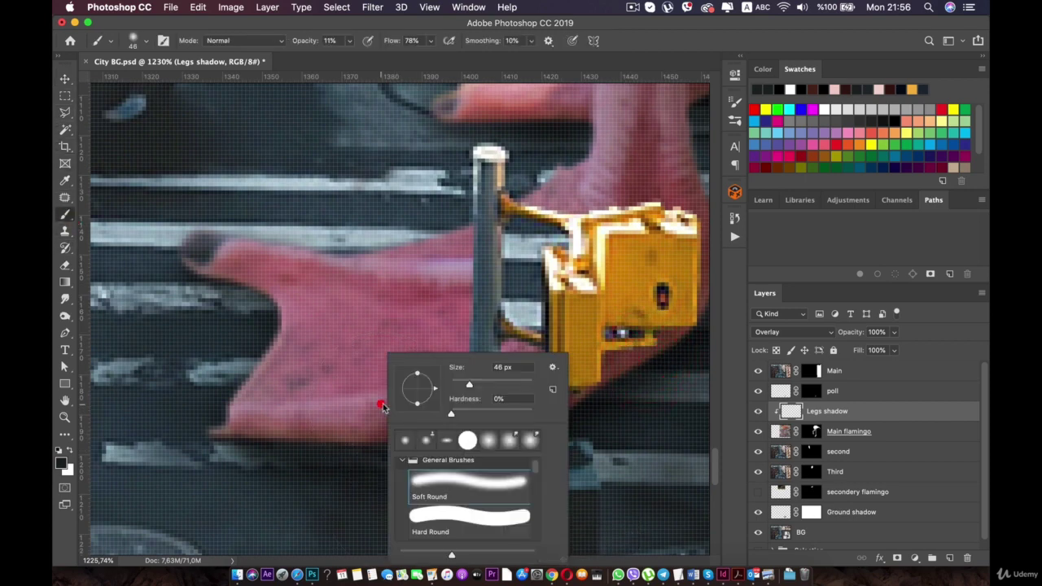
left_click_drag(470, 384, 467, 383)
key("Return")
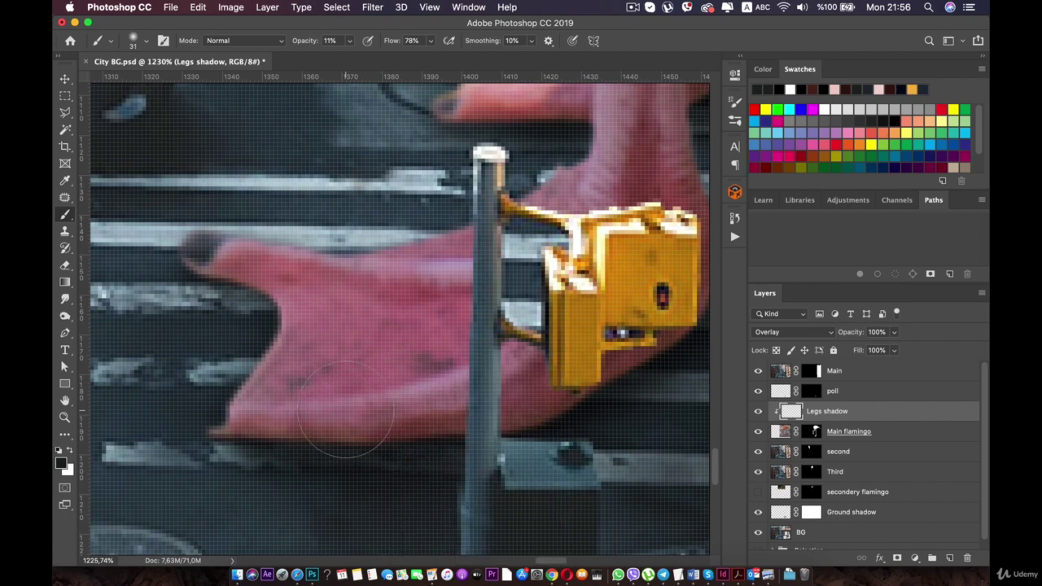
right_click(346, 411)
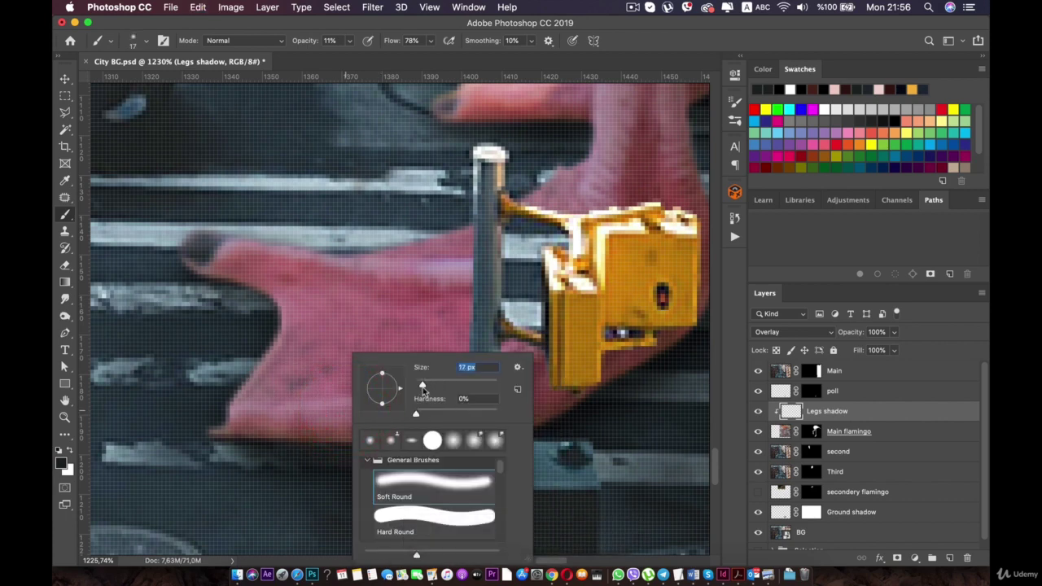
left_click_drag(422, 387, 420, 388)
key("Return")
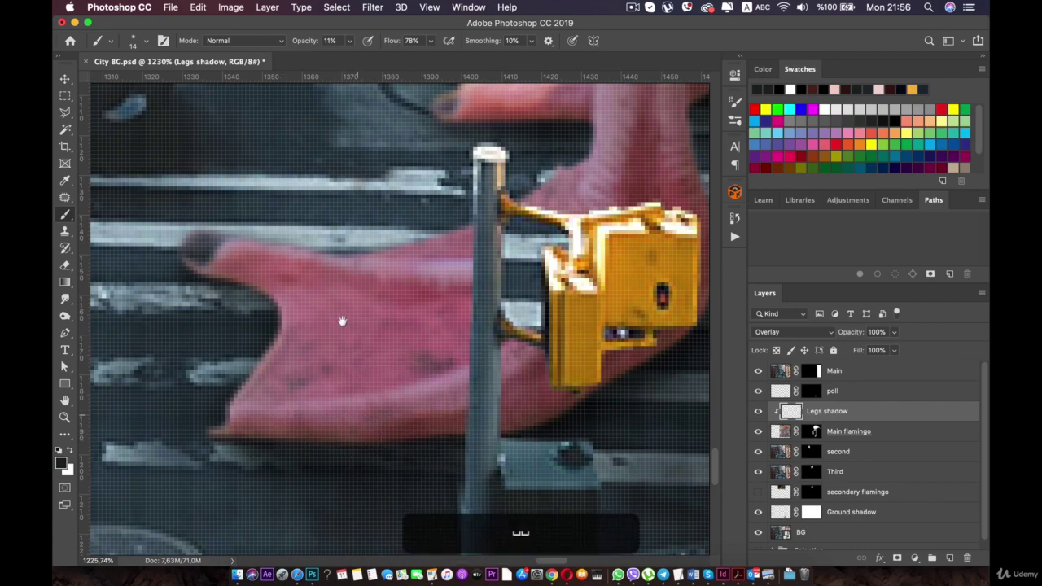
scroll(355, 440, "down", 5)
scroll(259, 341, "down", 2)
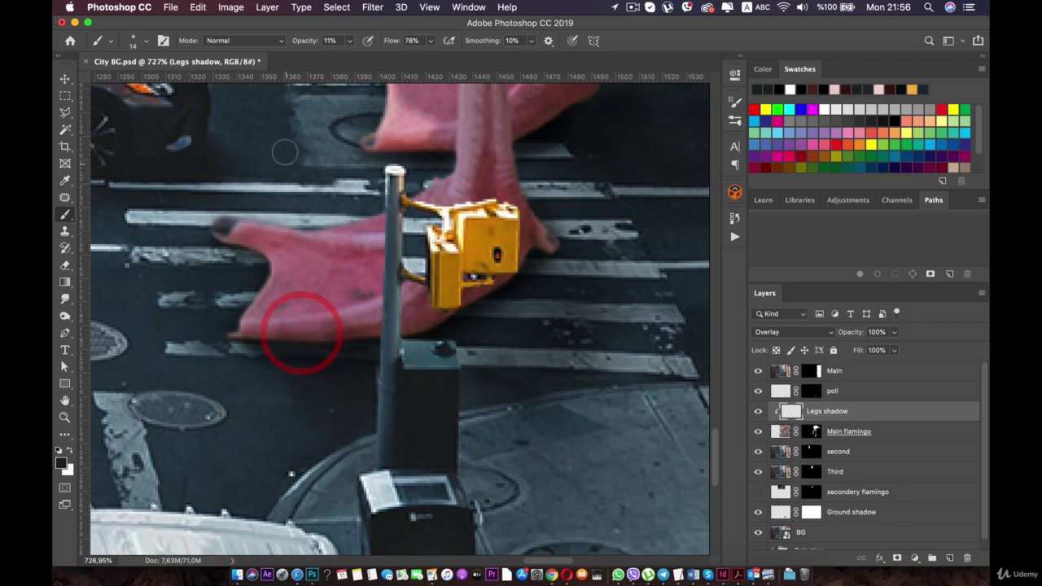
Step: Try shading the front foot's lower edge at 47% brush opacity, and undo the strokes
left_click(350, 40)
left_click_drag(350, 59, 370, 56)
left_click(297, 346)
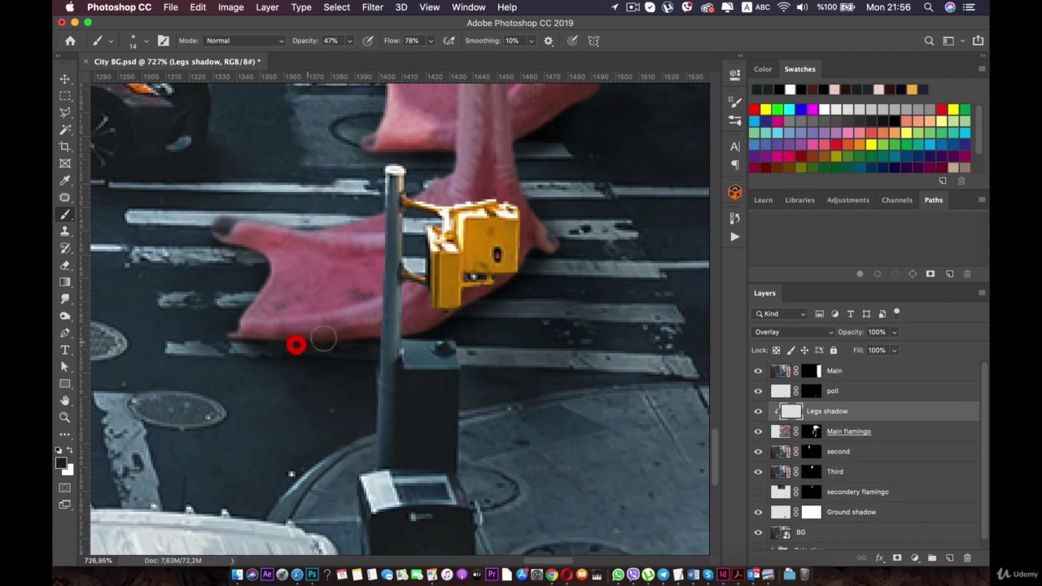
mouse_move(245, 342)
left_mouse_down()
mouse_move(398, 336)
mouse_move(285, 349)
left_mouse_up()
scroll(272, 356, "up", 3)
key("super+z")
key("super+z")
key("super+z")
key("super+z")
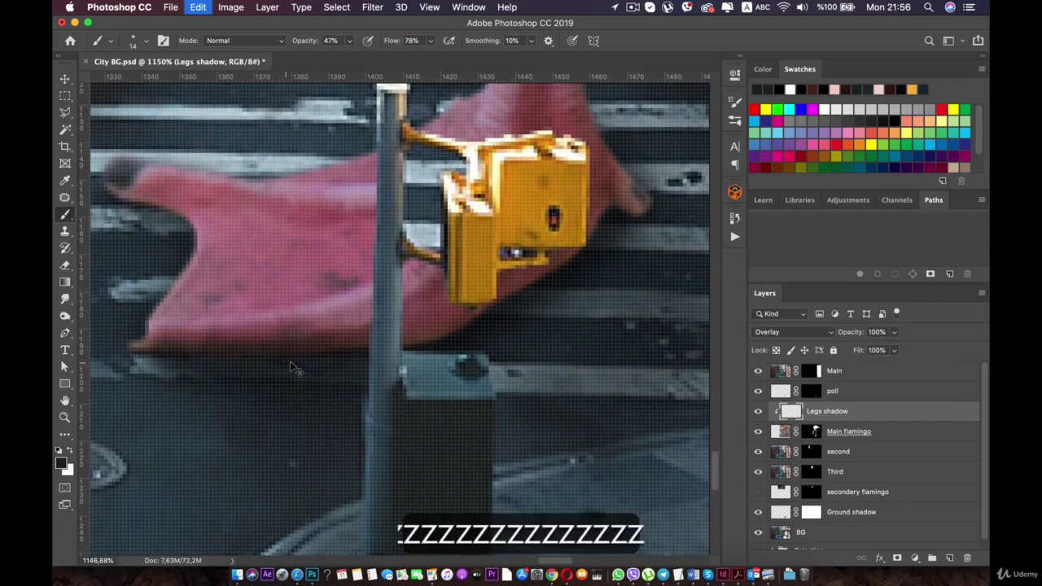
Step: Set the brush opacity to 25% and shade the front foot's underside from the lower toe to the heel
left_click(349, 41)
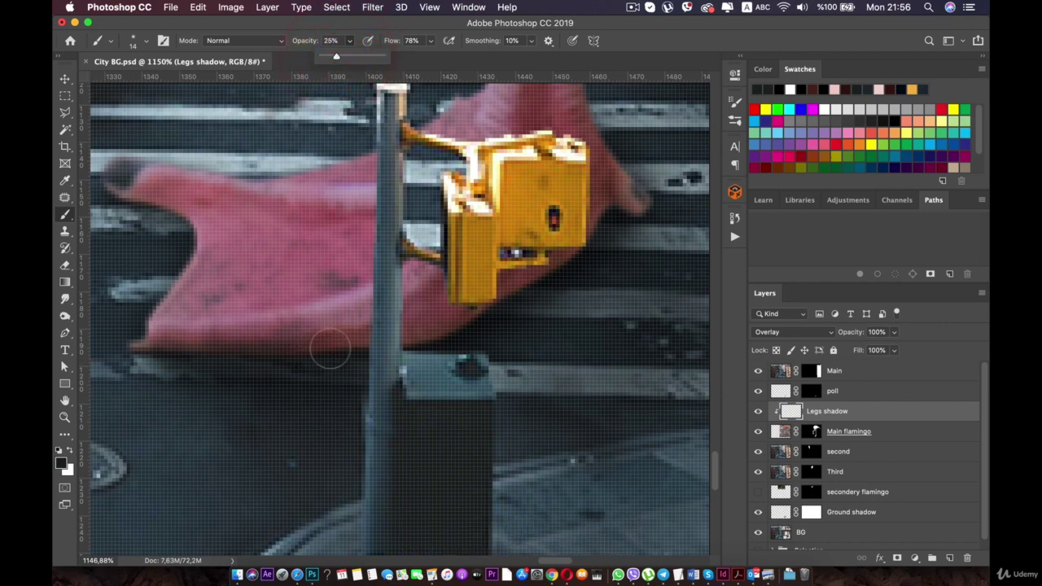
mouse_move(337, 348)
left_mouse_down()
mouse_move(298, 360)
mouse_move(157, 359)
left_mouse_up()
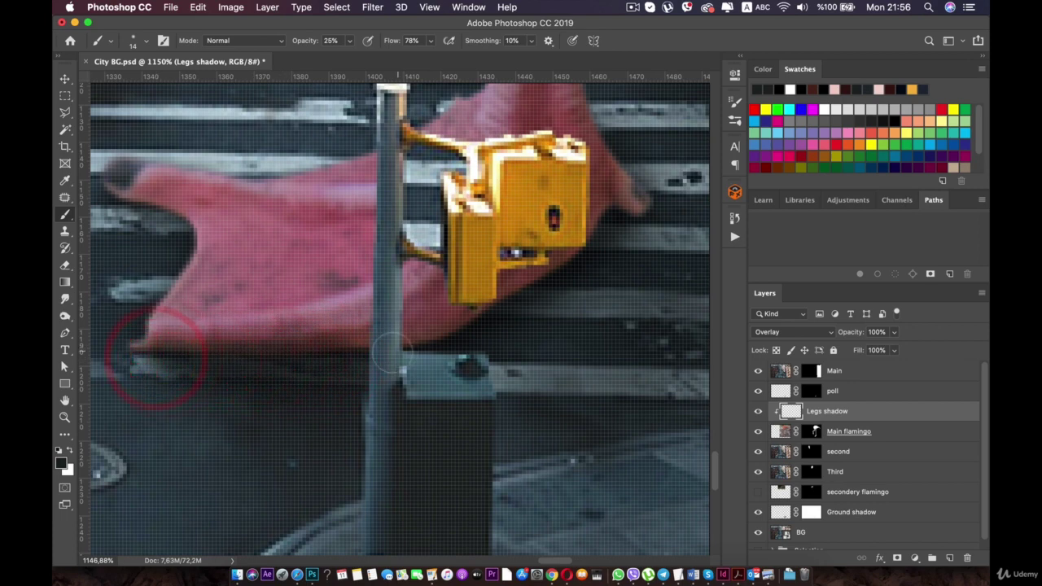
mouse_move(374, 353)
left_mouse_down()
mouse_move(436, 342)
mouse_move(452, 330)
mouse_move(417, 338)
mouse_move(481, 310)
mouse_move(400, 347)
mouse_move(521, 285)
mouse_move(471, 330)
mouse_move(418, 342)
mouse_move(542, 266)
left_mouse_up()
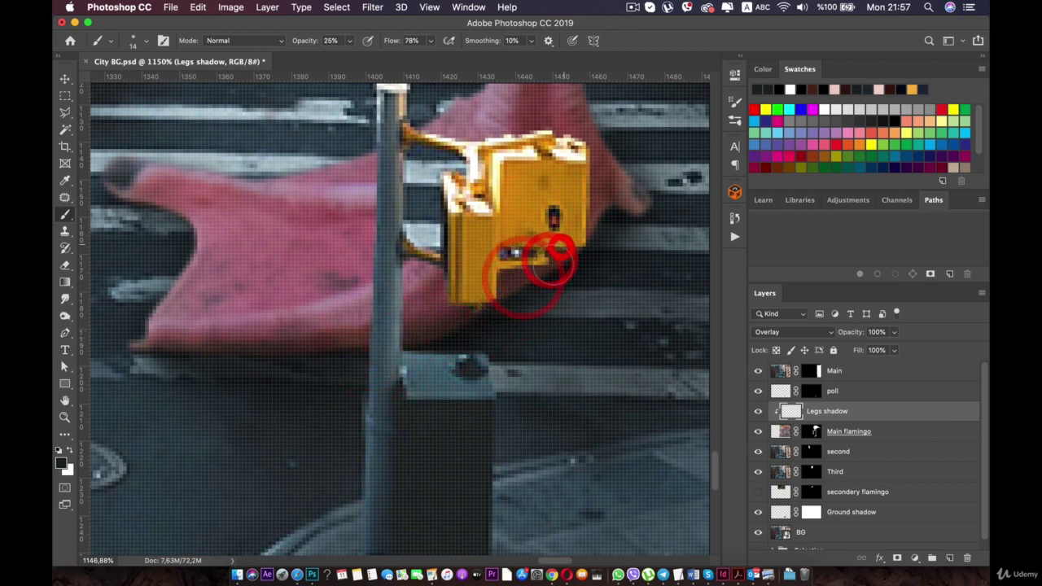
mouse_move(544, 278)
left_mouse_down()
mouse_move(501, 307)
mouse_move(612, 203)
mouse_move(563, 259)
mouse_move(508, 279)
left_mouse_up()
left_click(508, 280)
left_click(411, 333)
left_click(623, 212)
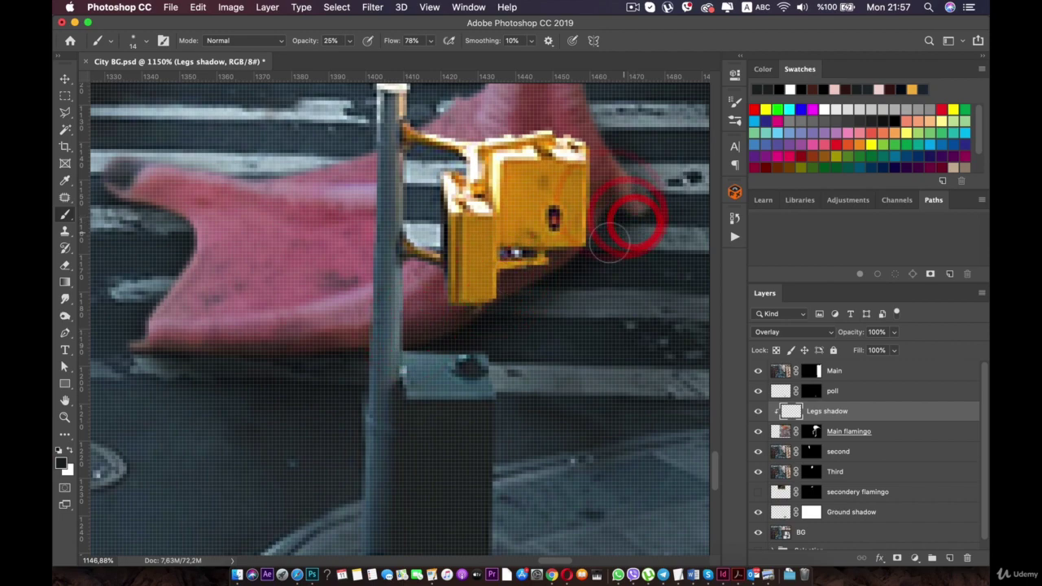
Step: Shade the underside of the front foot's upper toe and the adjoining webbing edge on the Legs shadow layer
scroll(611, 240, "down", 10)
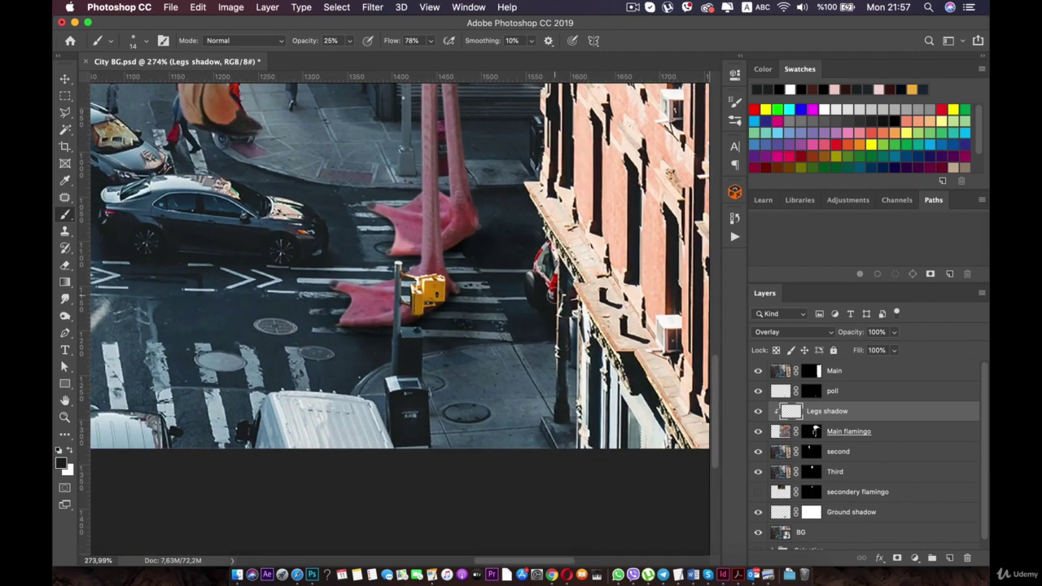
scroll(398, 320, "up", 6)
scroll(334, 302, "up", 2)
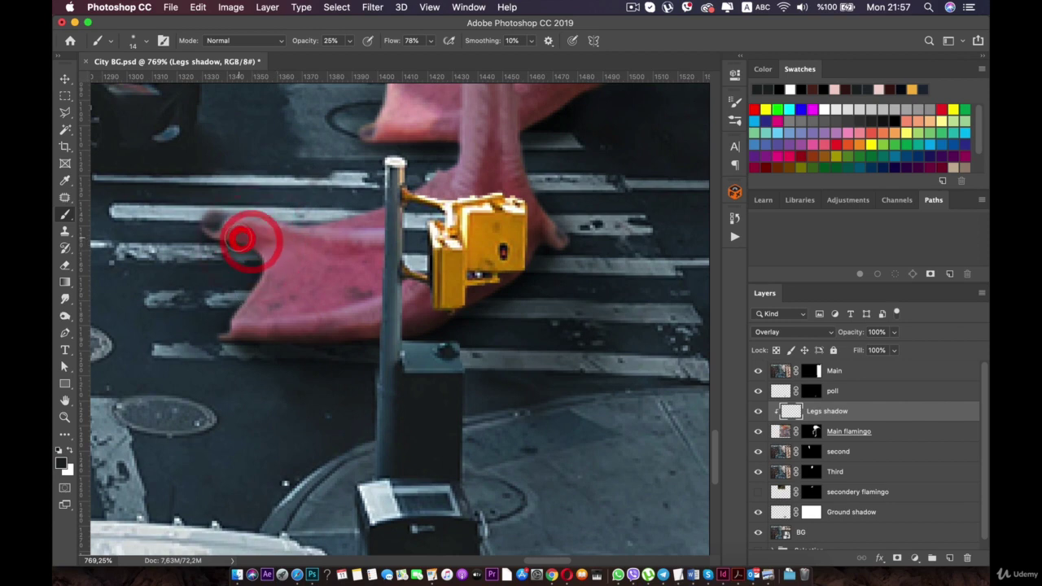
left_click(227, 236)
mouse_move(209, 231)
left_mouse_down()
mouse_move(247, 245)
mouse_move(236, 319)
left_mouse_up()
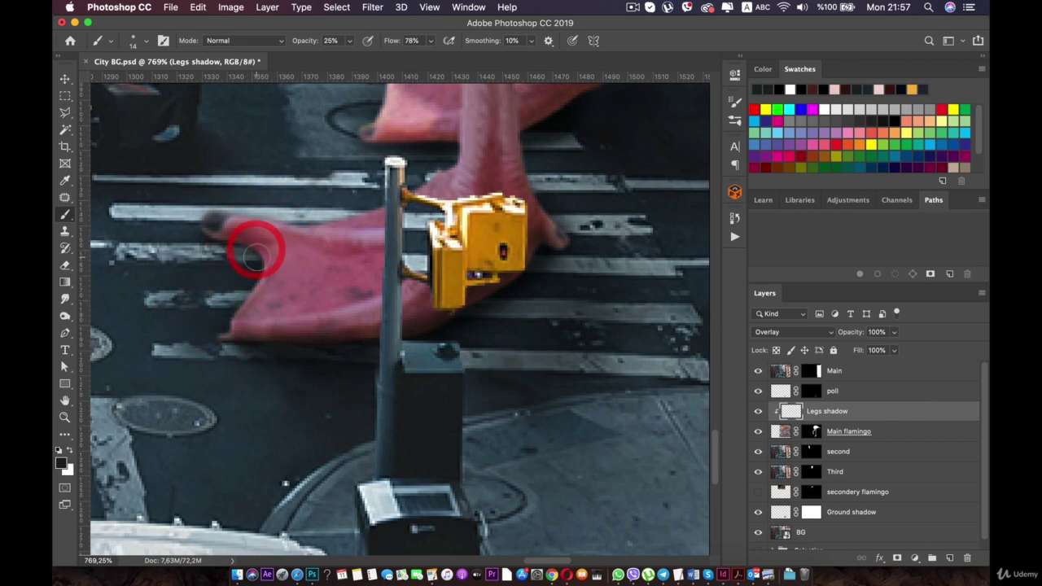
left_click_drag(257, 257, 241, 248)
left_click_drag(255, 257, 208, 234)
left_click_drag(230, 242, 207, 237)
Step: Shade the underside of the main flamingo's rear foot from the lower toe to the heel on the Legs shadow layer
key("space")
mouse_move(266, 214)
left_mouse_down()
mouse_move(226, 315)
mouse_move(233, 399)
left_mouse_up()
key("ctrl+r")
mouse_move(346, 236)
left_mouse_down()
mouse_move(283, 202)
mouse_move(337, 241)
mouse_move(340, 261)
left_mouse_up()
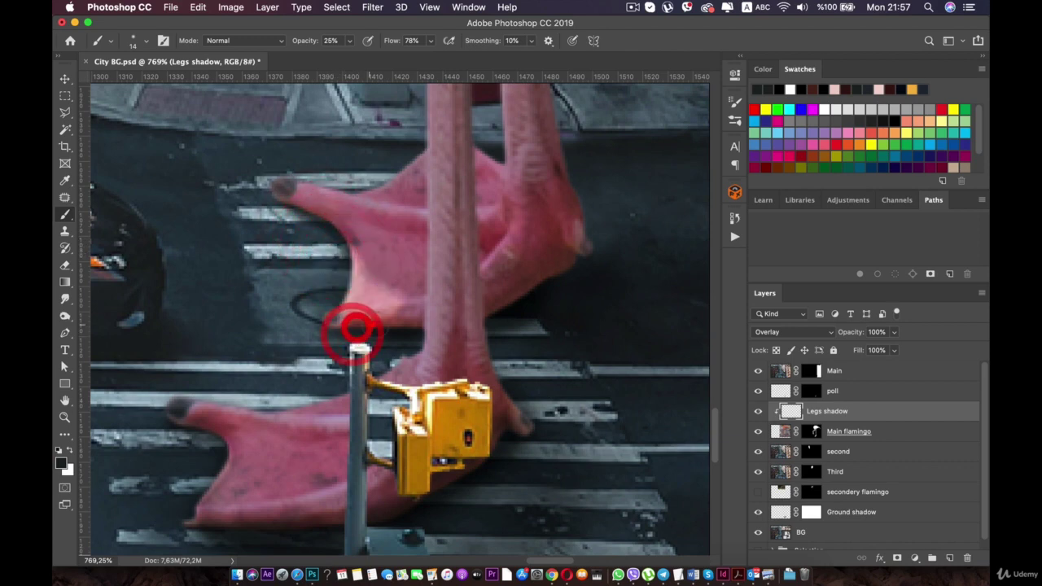
mouse_move(355, 328)
left_mouse_down()
mouse_move(415, 324)
mouse_move(338, 333)
mouse_move(339, 321)
mouse_move(372, 312)
mouse_move(424, 322)
left_mouse_up()
mouse_move(505, 315)
left_mouse_down()
mouse_move(489, 319)
mouse_move(530, 289)
mouse_move(479, 309)
mouse_move(567, 269)
mouse_move(472, 319)
mouse_move(325, 321)
mouse_move(552, 247)
mouse_move(462, 285)
left_mouse_up()
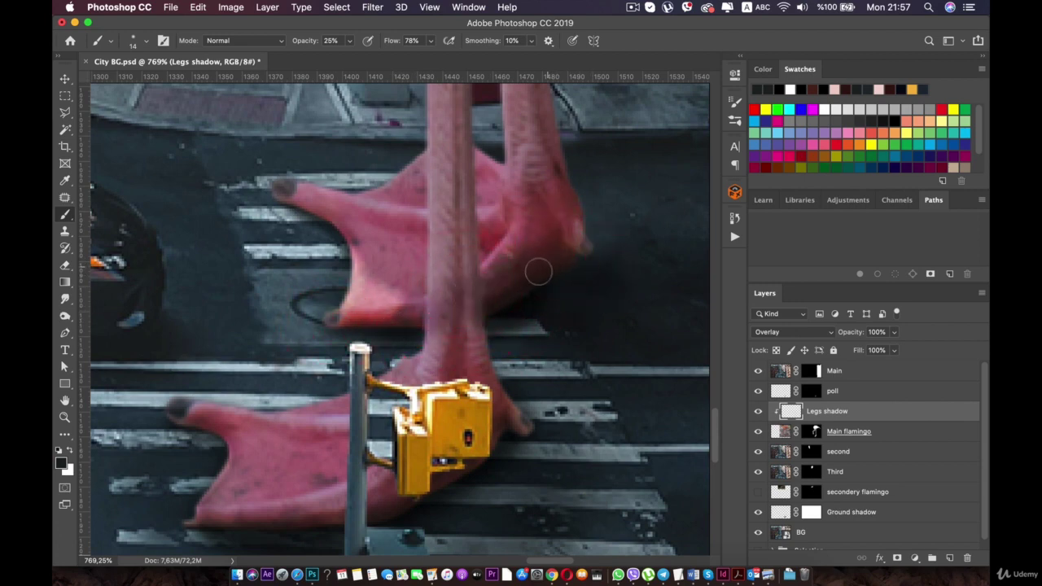
Step: Add a layer mask to the Legs shadow layer and paint the spilled shading off the front leg where it crosses the rear foot
left_click(896, 559)
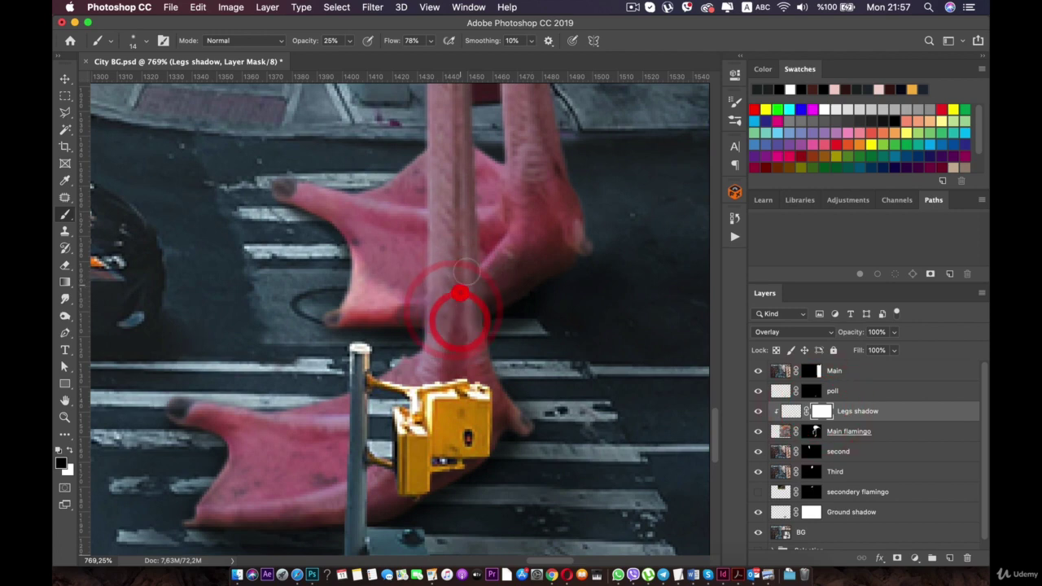
mouse_move(467, 368)
left_mouse_down()
mouse_move(443, 284)
mouse_move(442, 324)
mouse_move(446, 351)
mouse_move(449, 221)
mouse_move(445, 258)
mouse_move(450, 272)
mouse_move(465, 205)
mouse_move(456, 287)
left_mouse_up()
scroll(453, 356, "down", 10)
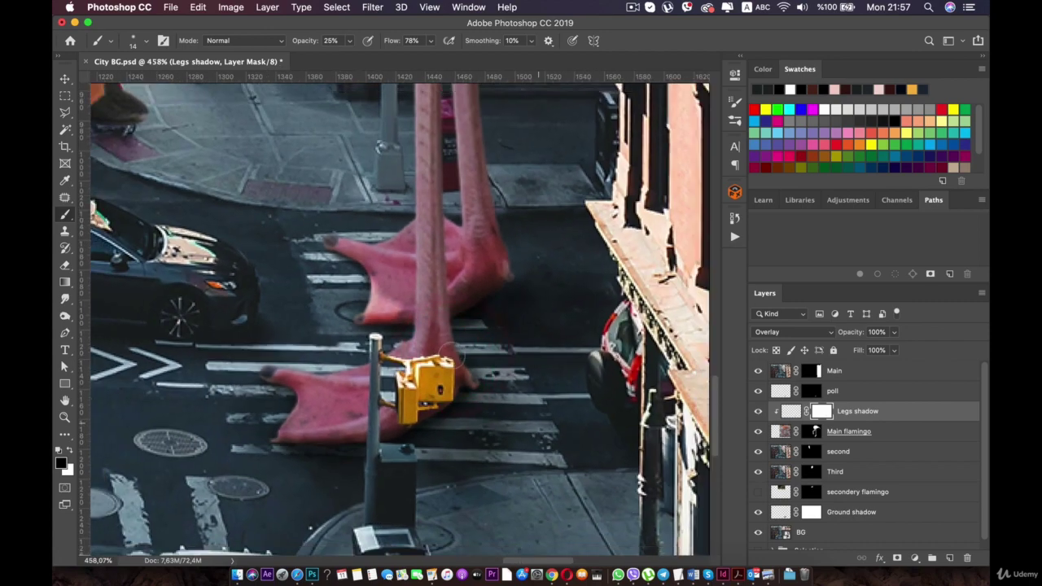
scroll(454, 356, "down", 1)
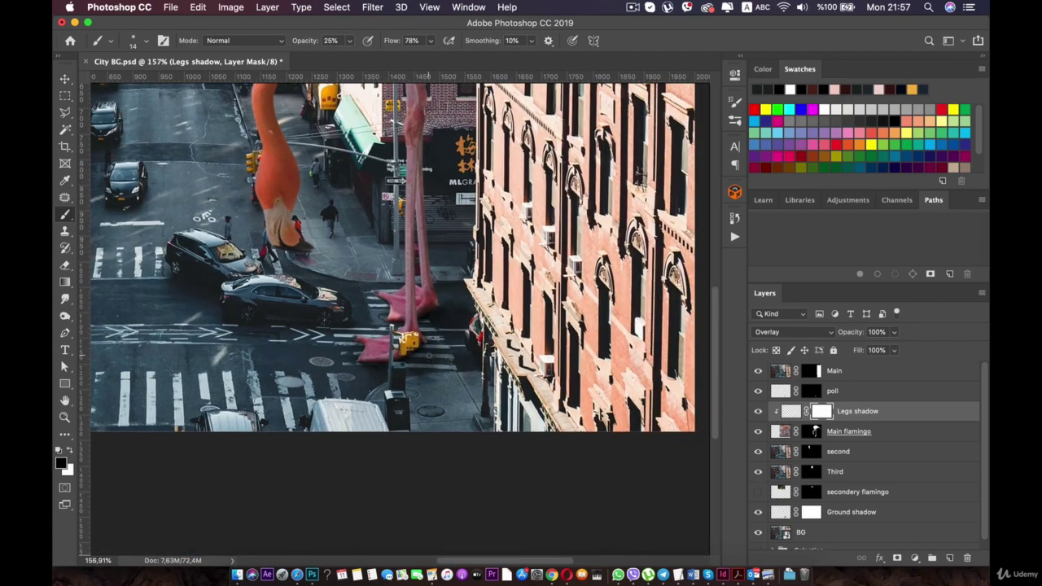
scroll(407, 334, "down", 2)
scroll(404, 335, "down", 1)
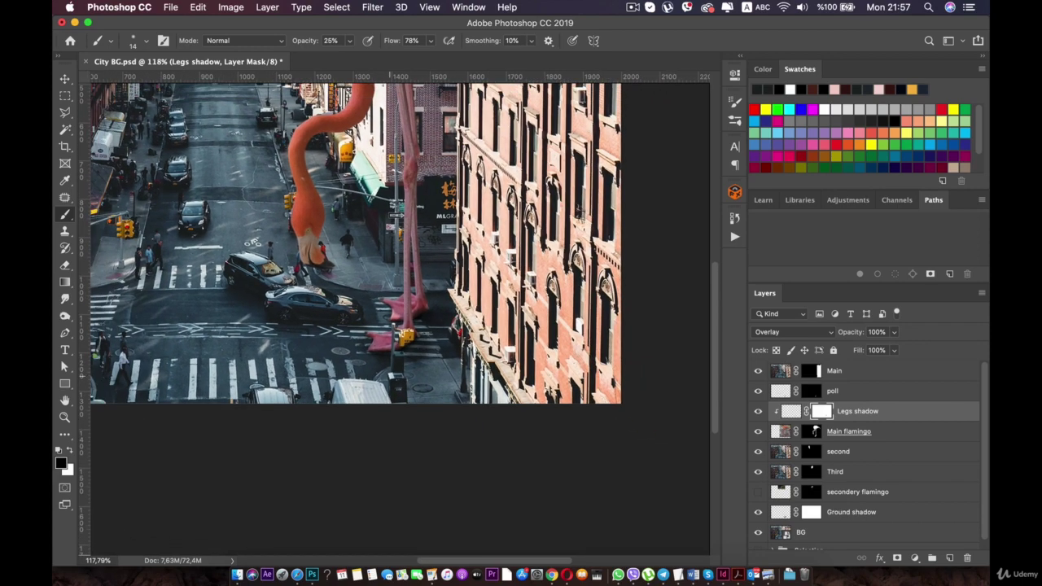
Step: On the Ground shadow layer, darken the street around the tip of the rear foot's upper toe with the 14 px brush
scroll(404, 334, "up", 7)
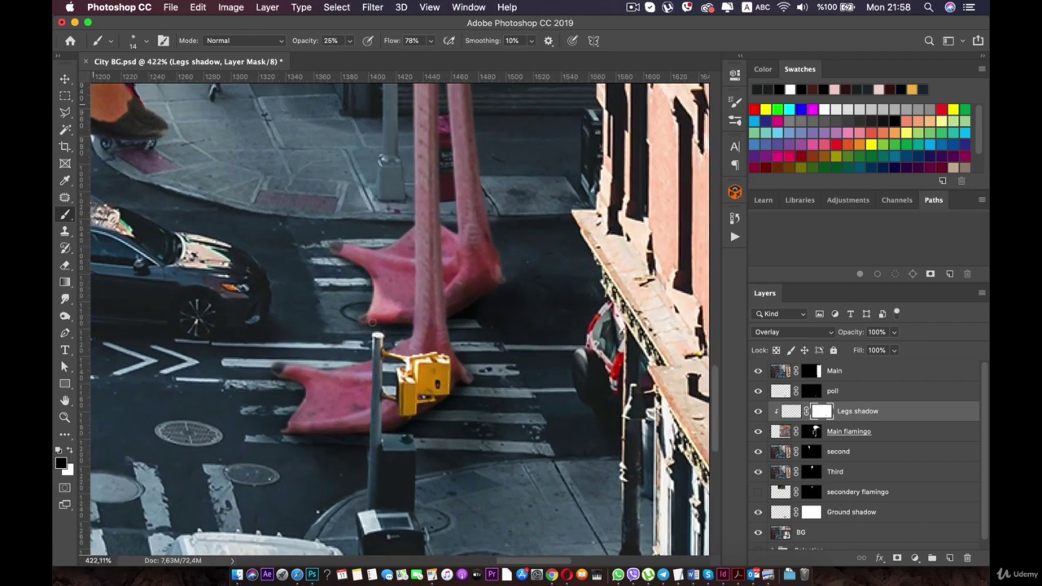
left_click_drag(302, 258, 327, 324)
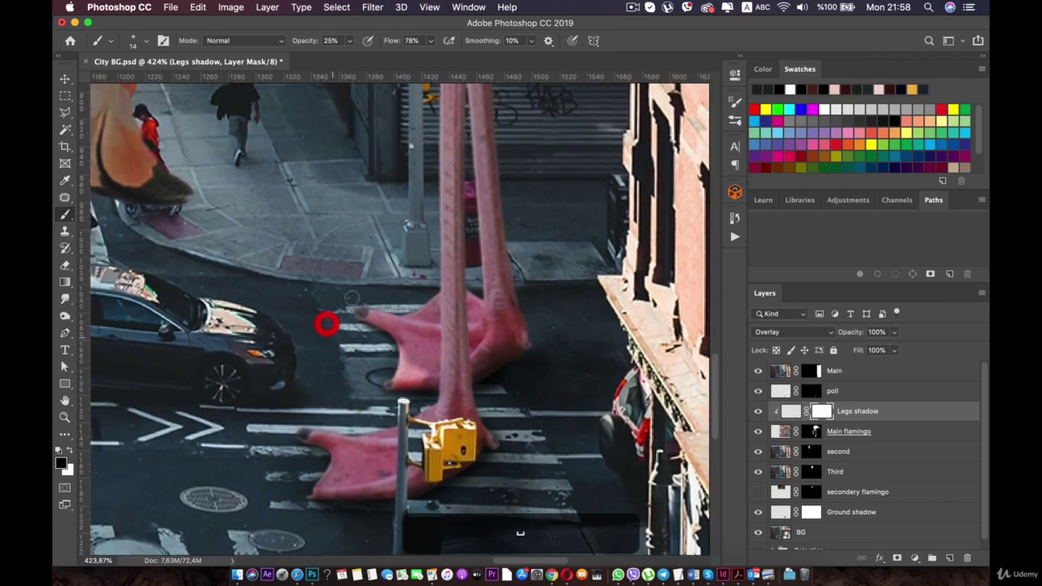
left_click(840, 514)
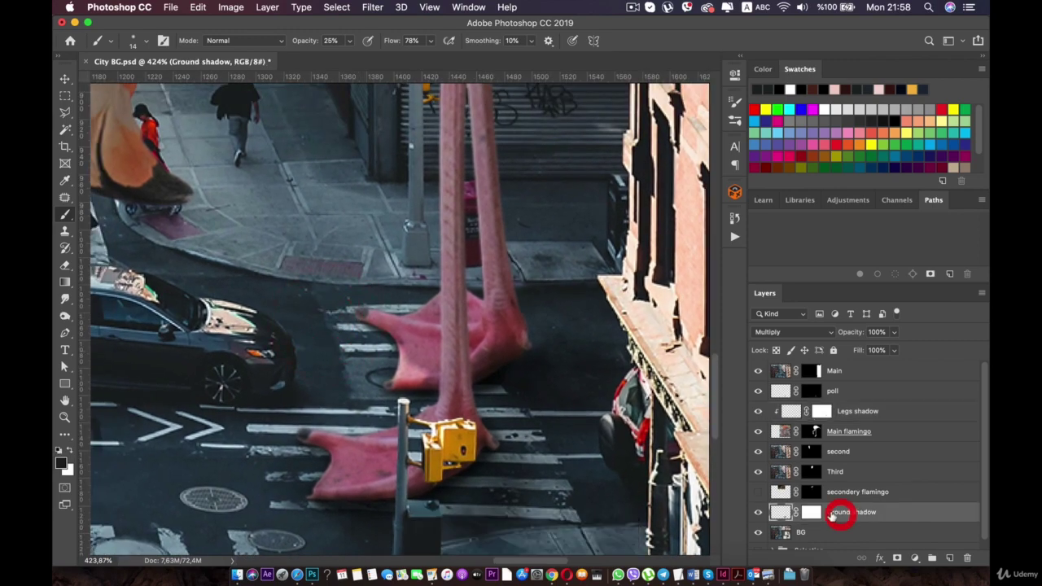
scroll(307, 348, "up", 4)
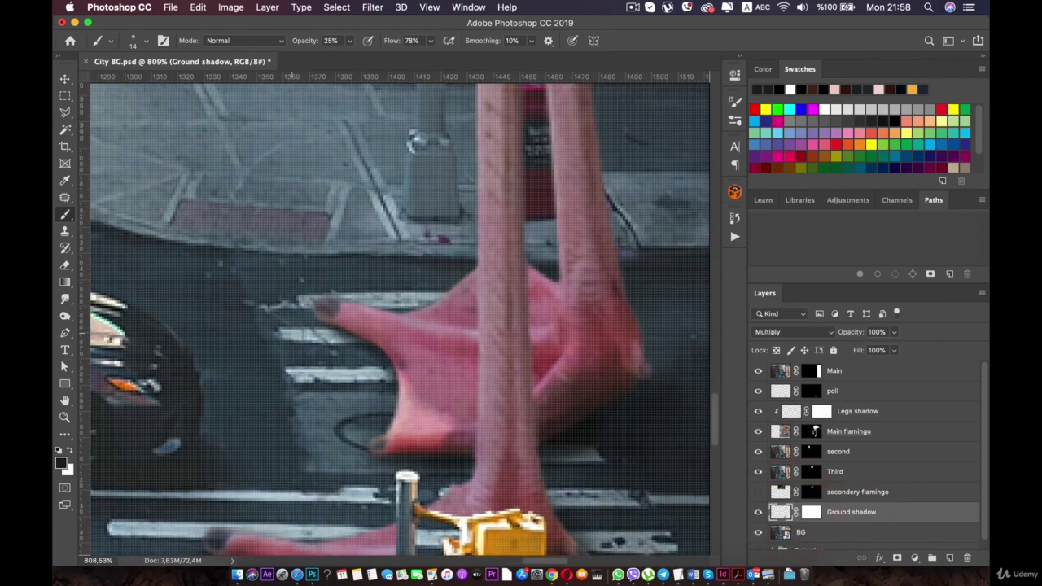
left_click(348, 351)
key("super+z")
left_click(352, 347)
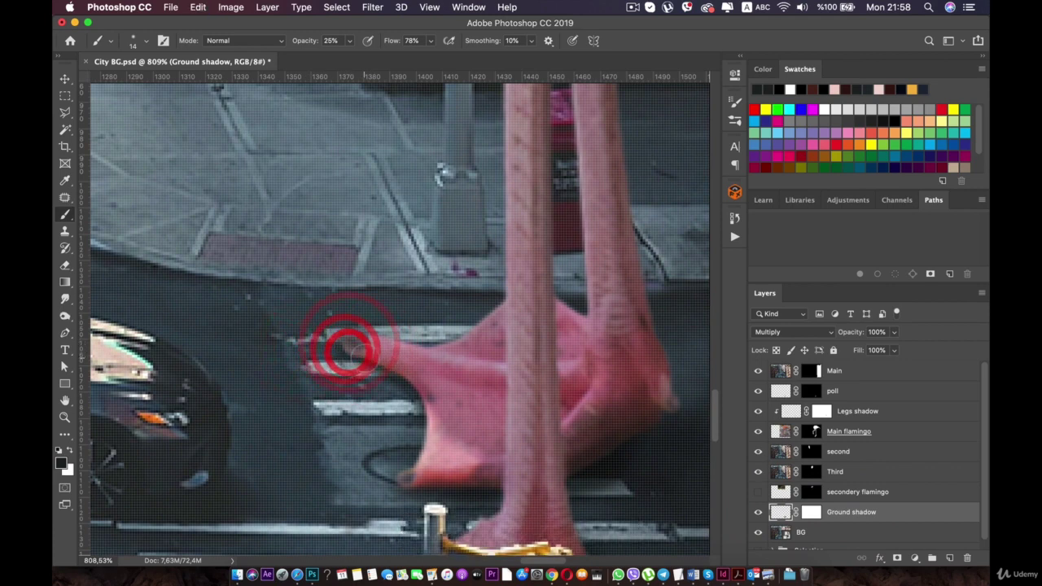
scroll(348, 348, "down", 5)
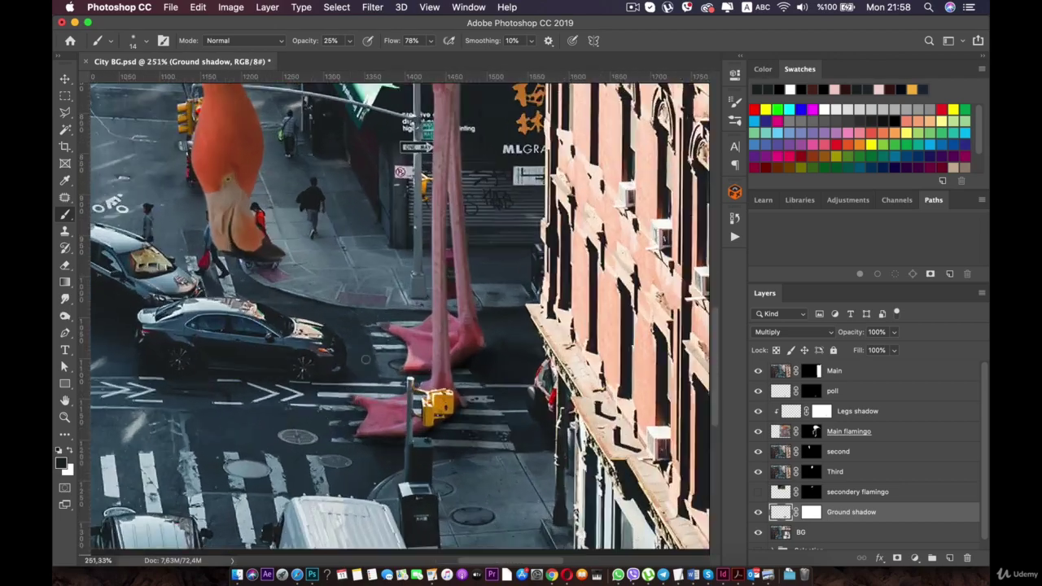
scroll(365, 359, "up", 5)
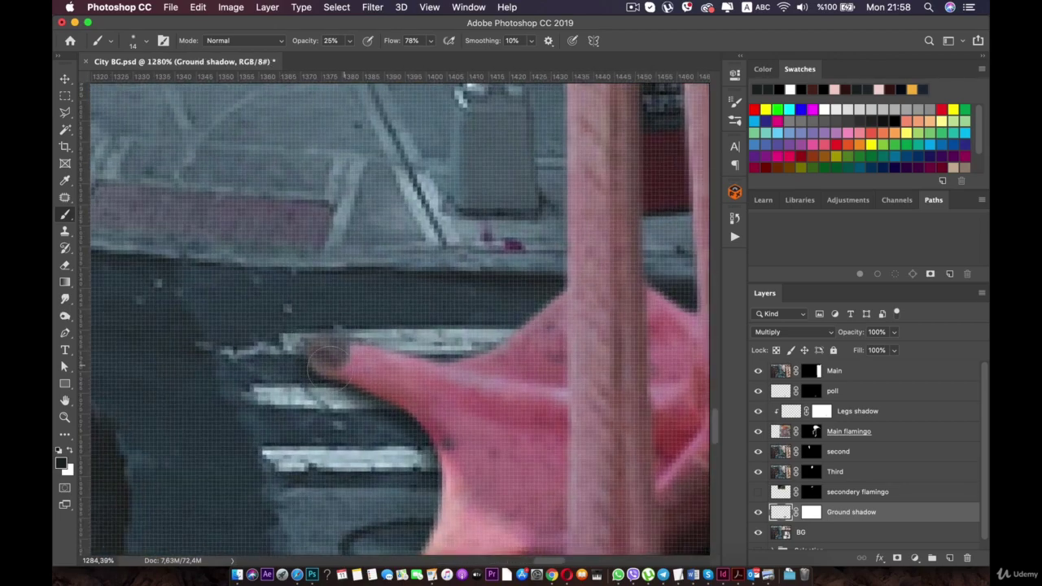
scroll(328, 360, "up", 1)
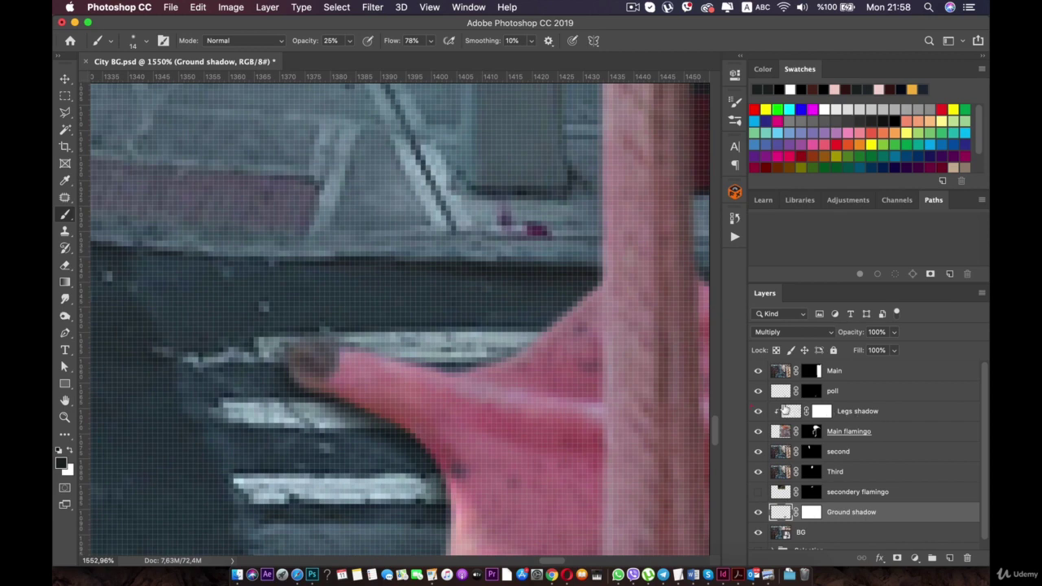
Step: Switch to the Move tool, select the BG layer and examine the main flamingo's feet and shadows within the whole composite
left_click(785, 409)
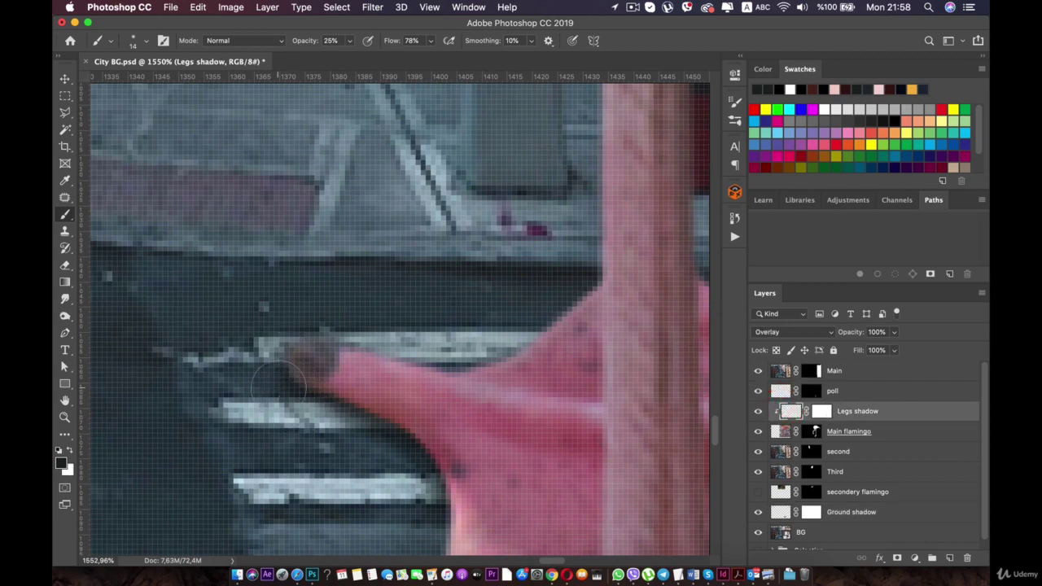
scroll(309, 363, "down", 5)
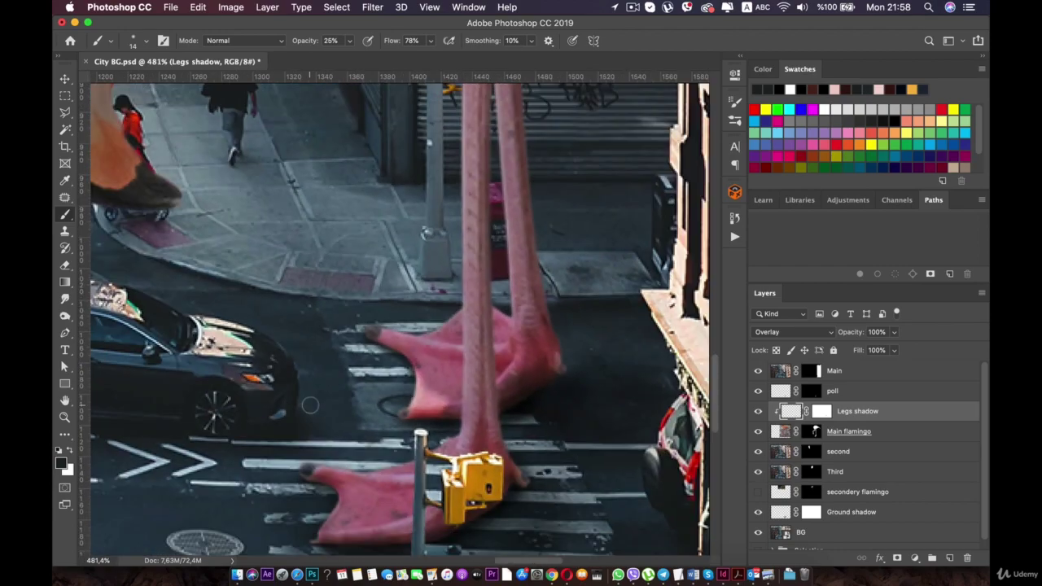
scroll(309, 403, "down", 4)
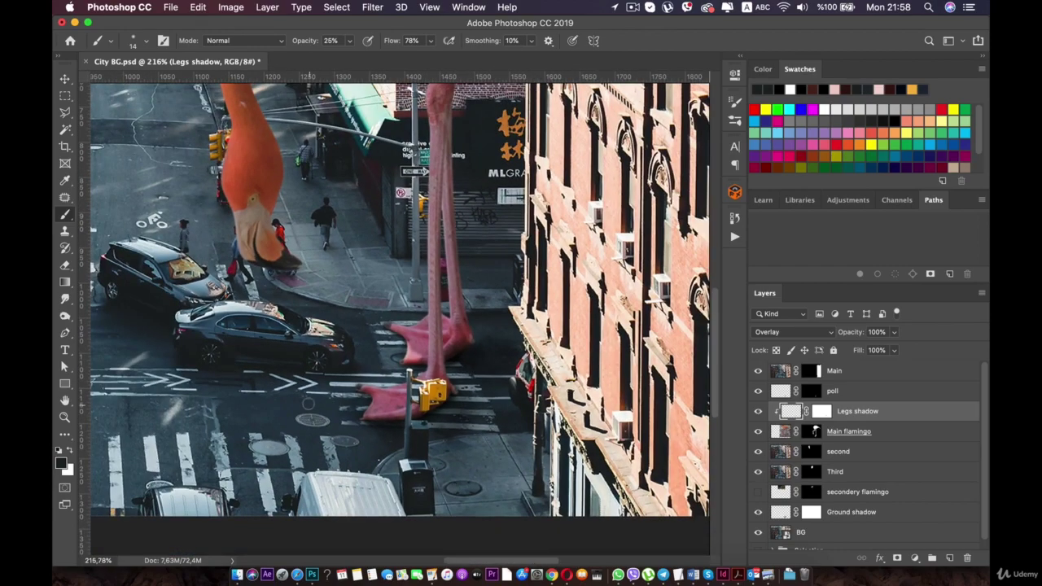
scroll(411, 317, "down", 3)
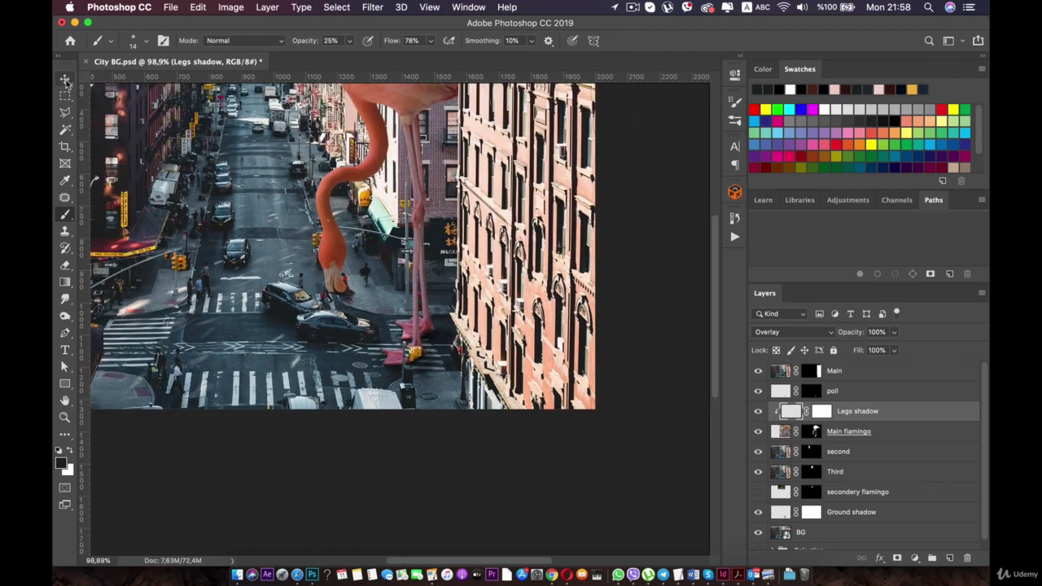
left_click(65, 79)
scroll(330, 233, "down", 2)
key("space")
left_click_drag(302, 258, 312, 254)
left_click(312, 255)
key("super+r")
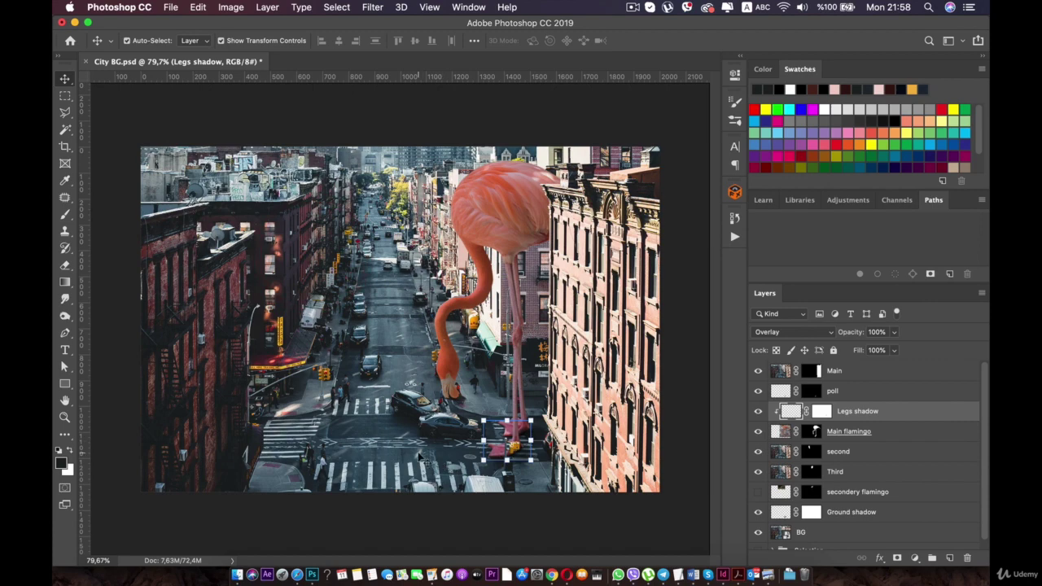
left_click(418, 455)
key("space")
left_click(456, 284, "super")
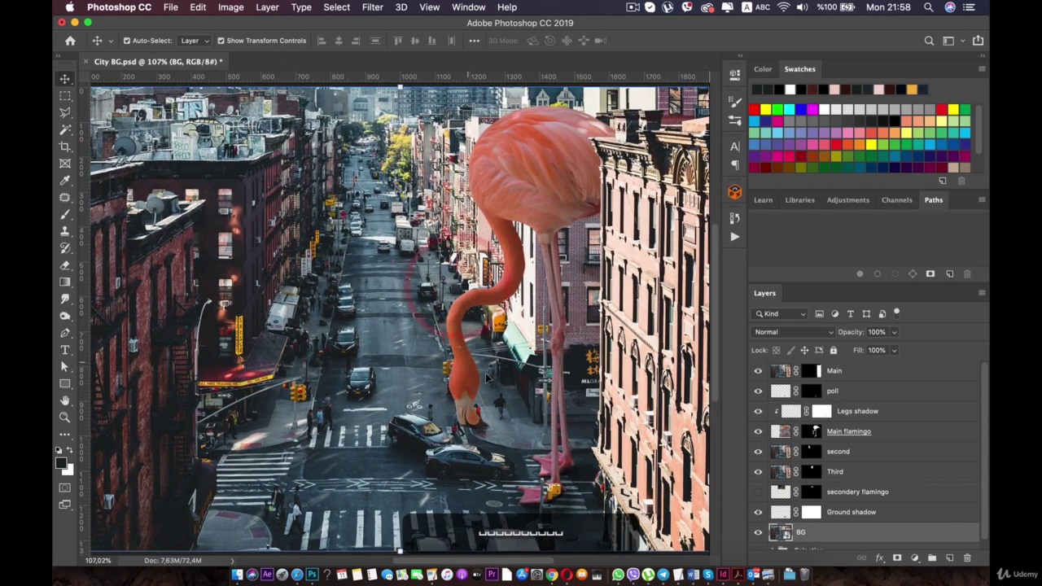
scroll(488, 377, "down", 2)
scroll(489, 377, "right", 3)
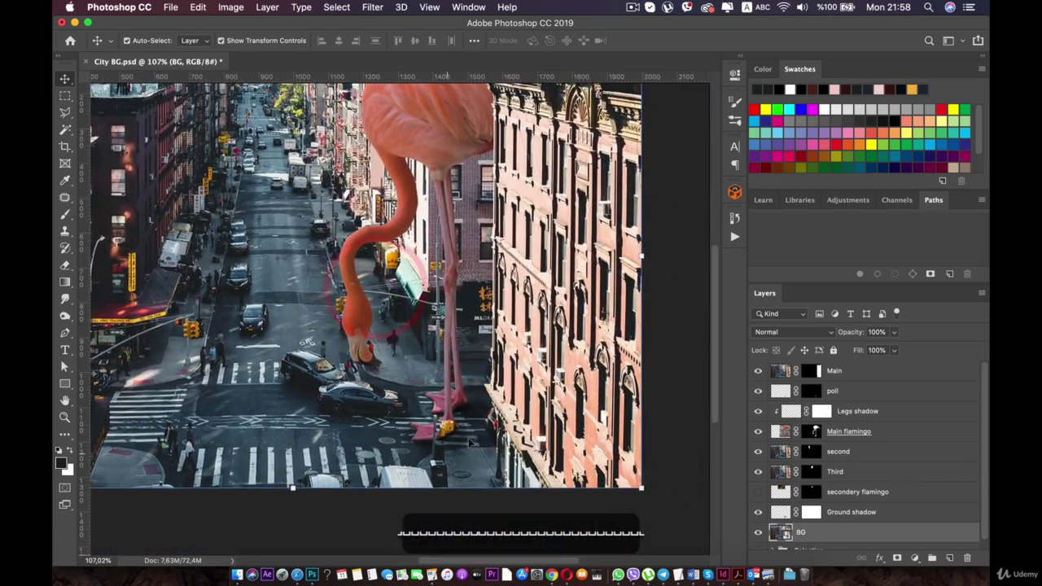